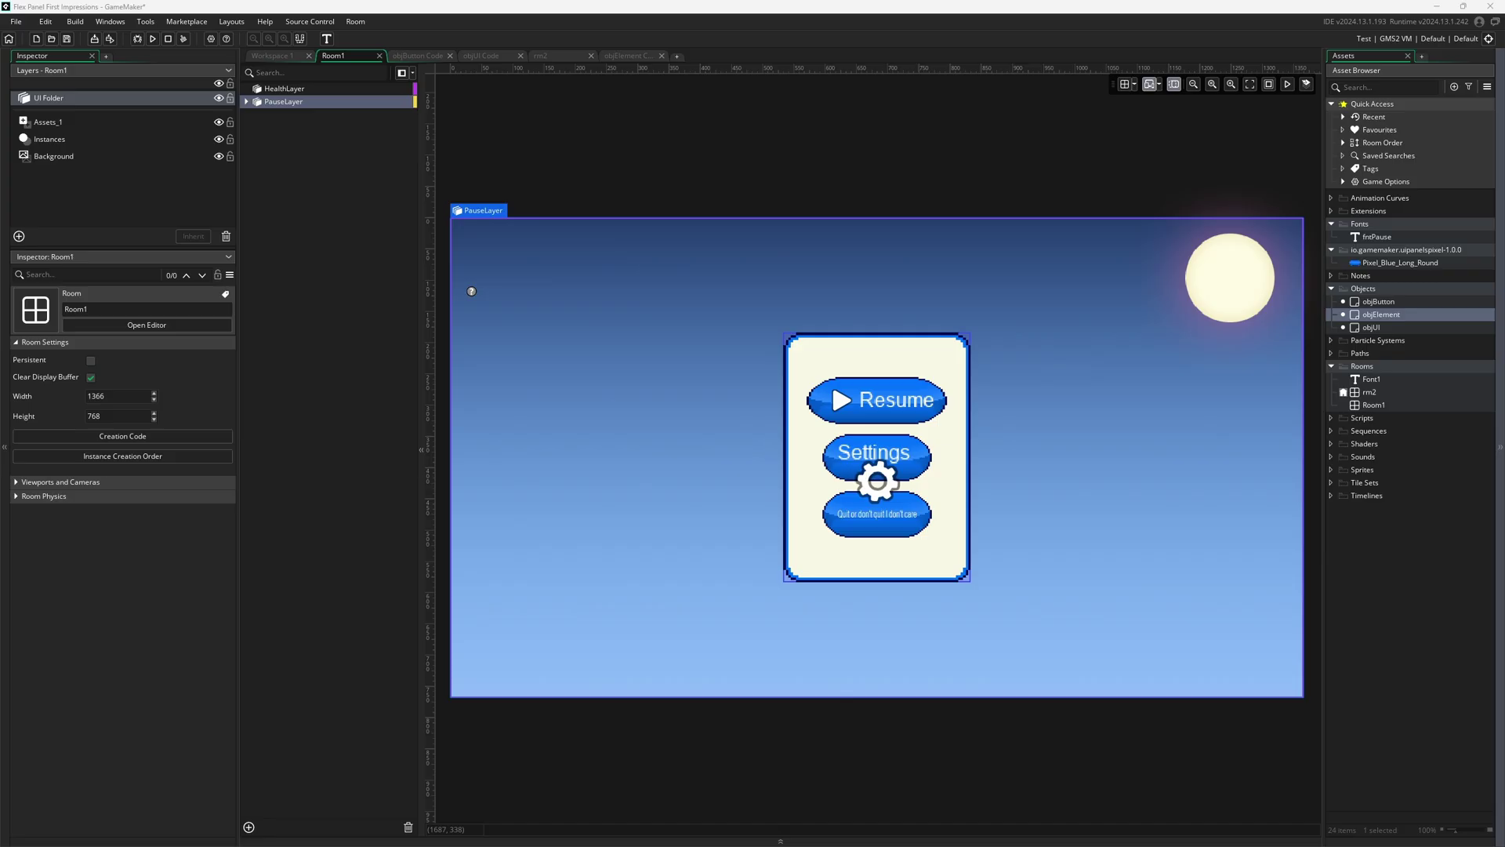
# Step: Widen the layer list so each button's icon, text and background element names show in full
pyautogui.click(1069, 214)
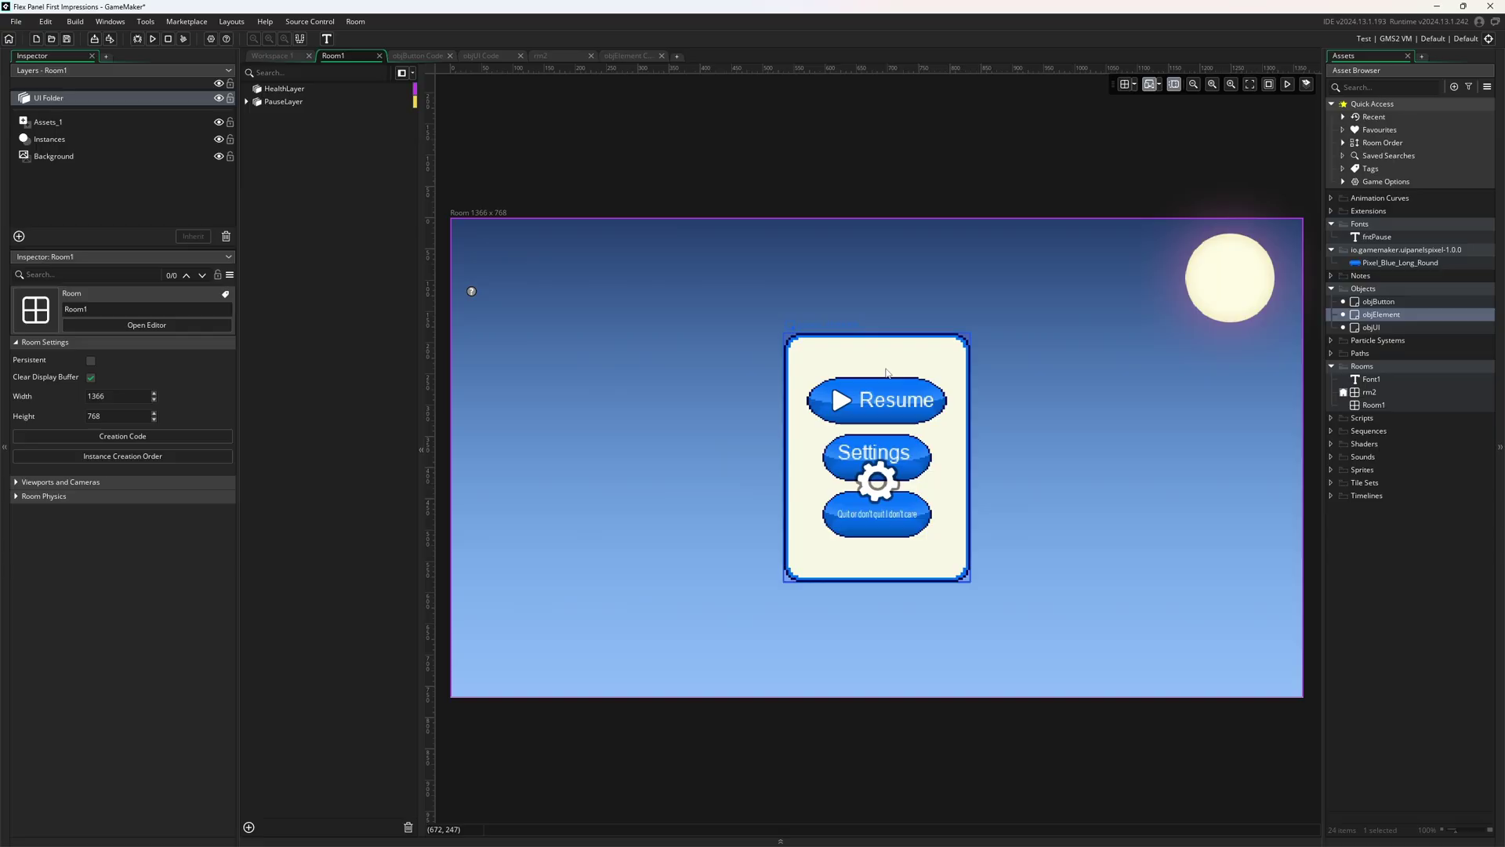
pyautogui.click(1129, 451)
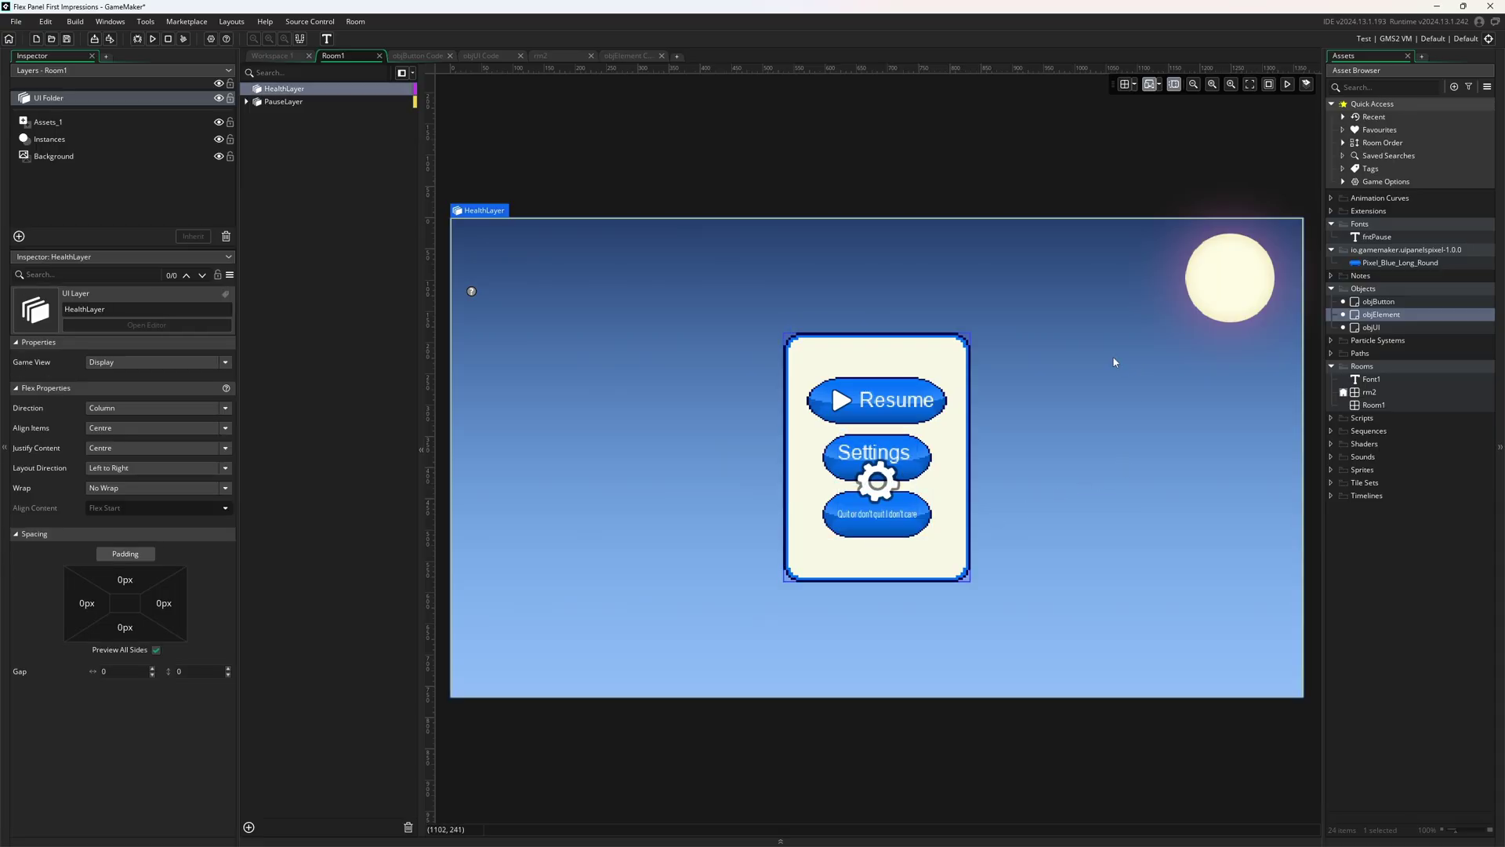
pyautogui.scroll(2, 1019, 384)
pyautogui.scroll(-2, 926, 407)
pyautogui.scroll(-1, 909, 470)
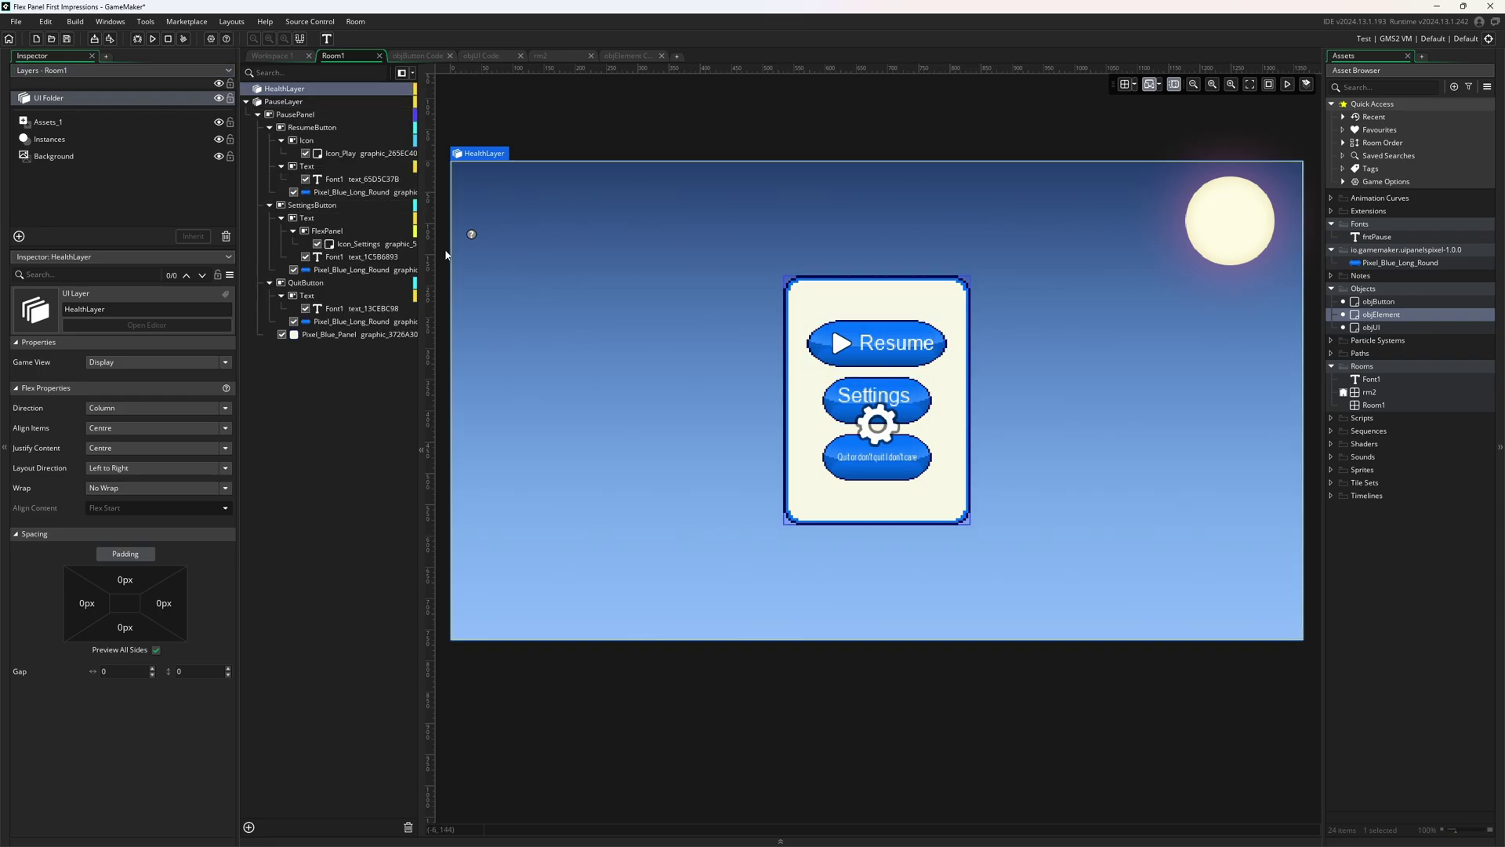
pyautogui.moveTo(429, 246); pyautogui.dragTo(517, 243)
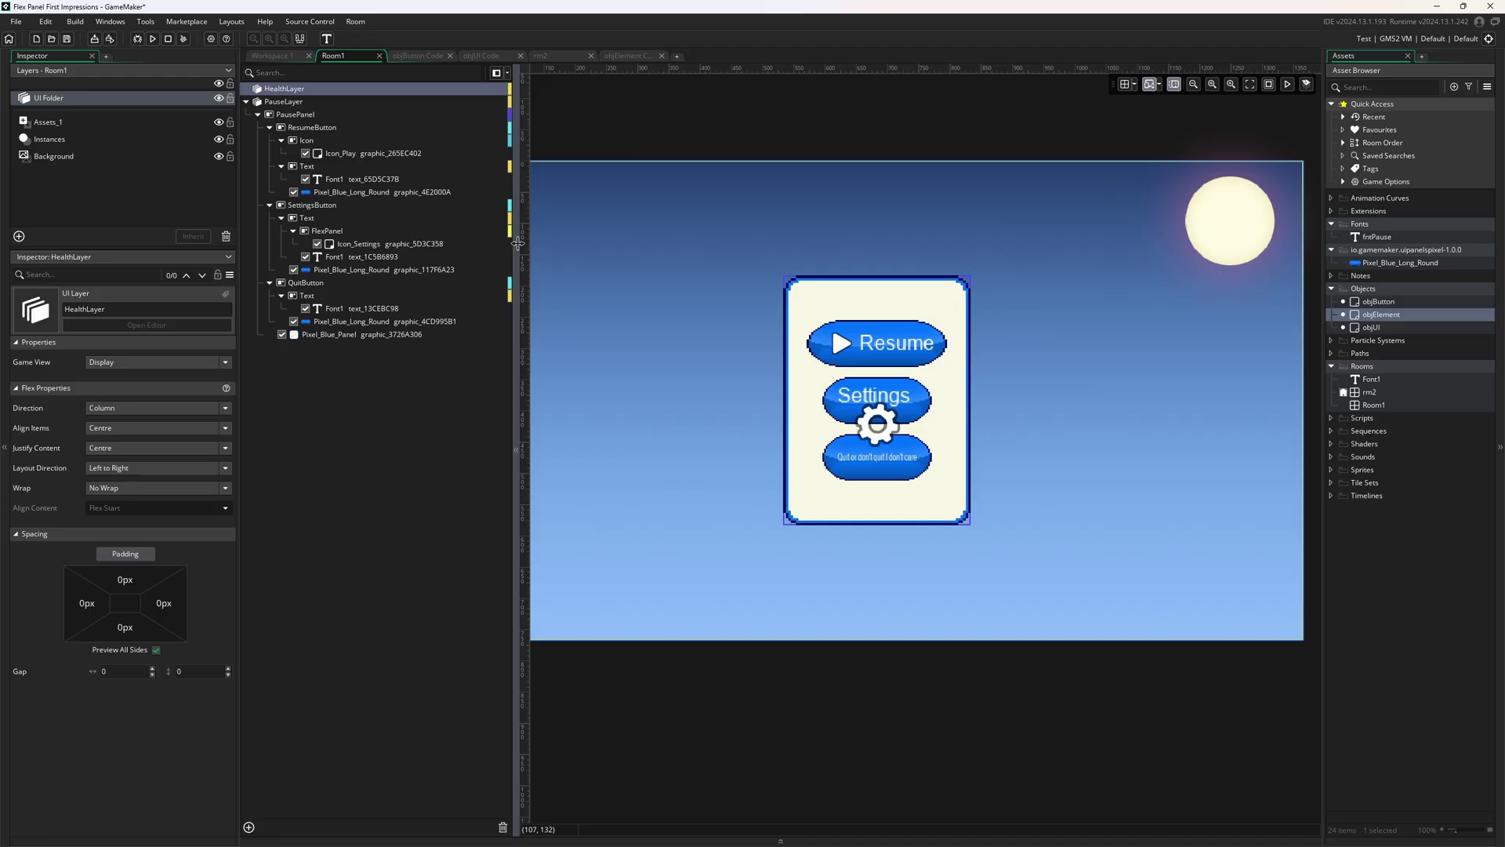
pyautogui.scroll(1, 994, 447)
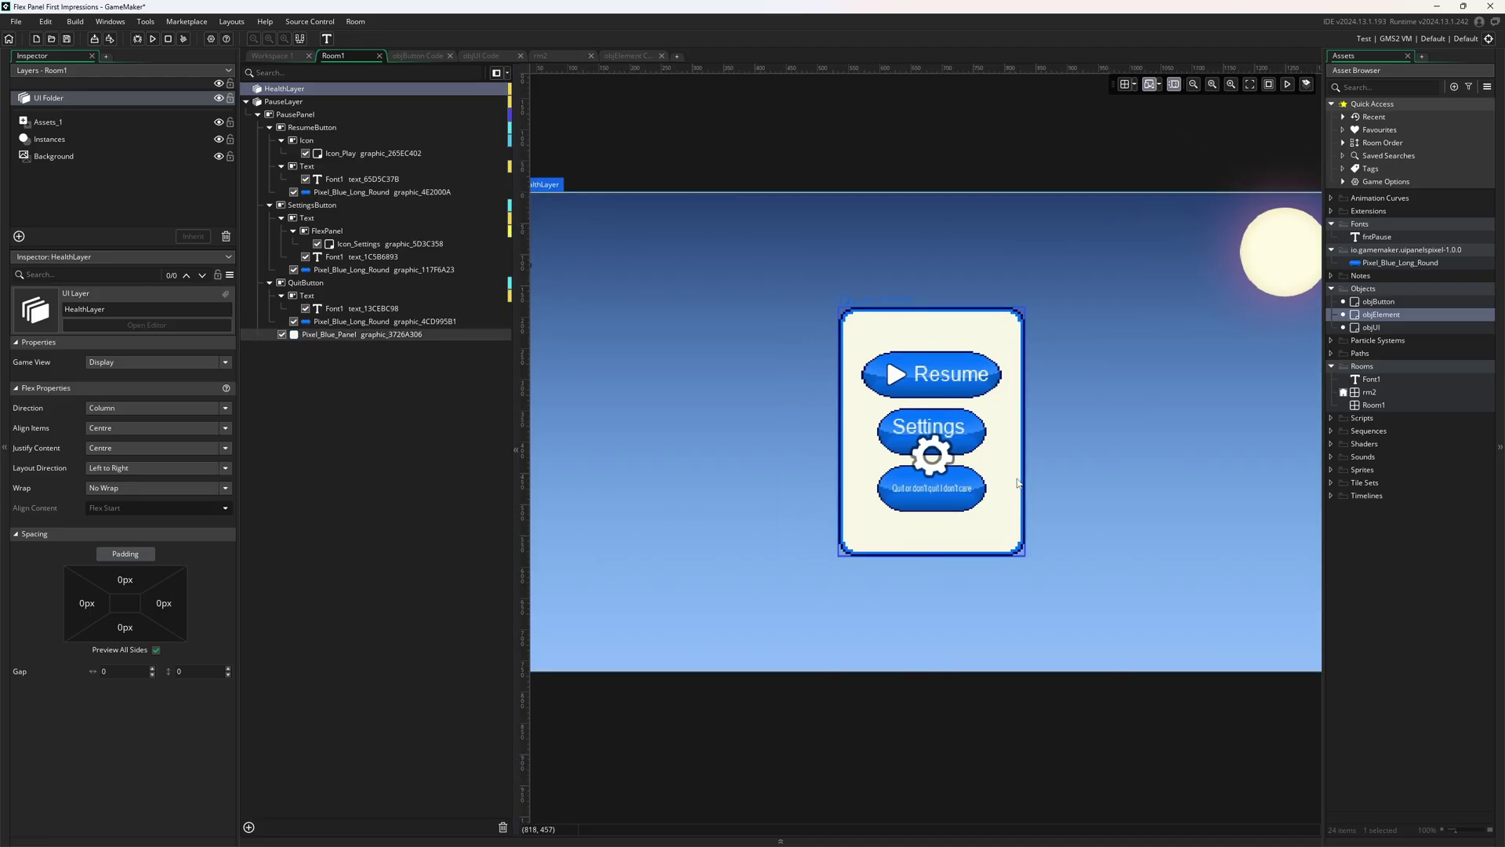
pyautogui.scroll(2, 994, 448)
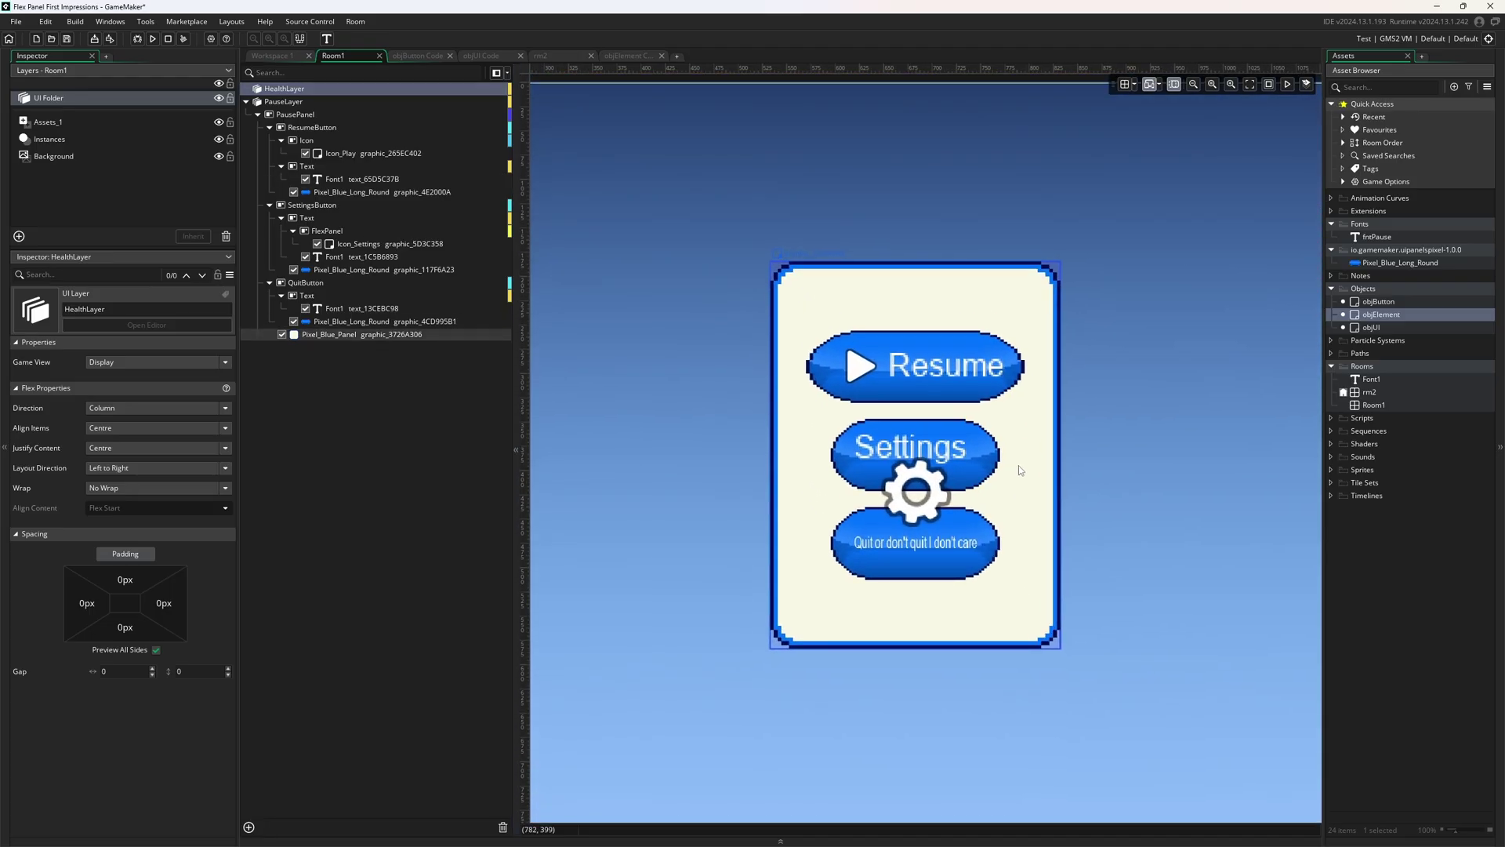
pyautogui.scroll(-2, 833, 429)
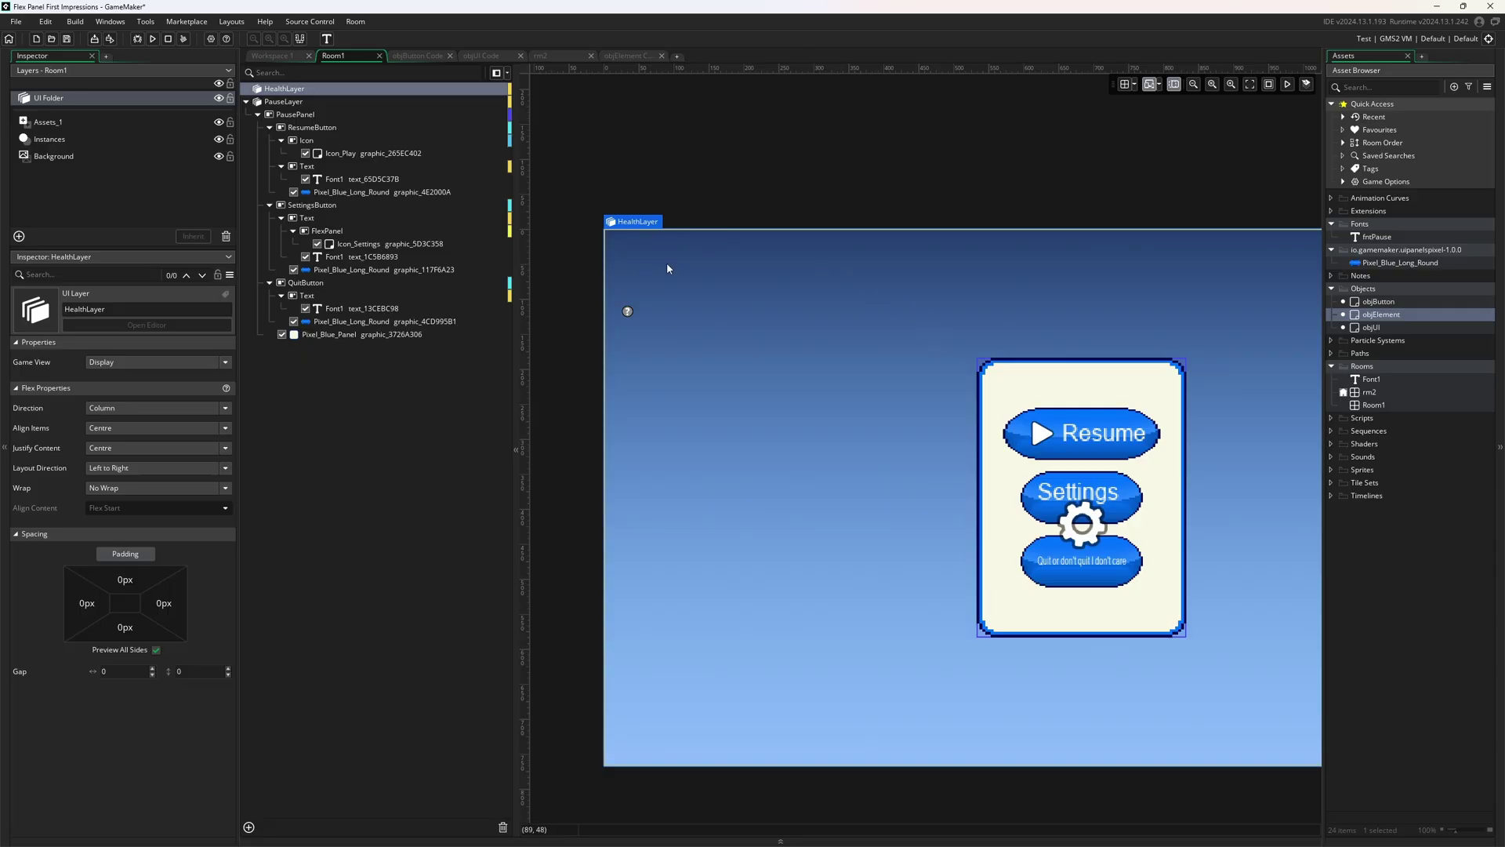
# Step: Recentre the pause panel and inspect the Resume button's blue background graphic and text item
pyautogui.moveTo(790, 352); pyautogui.dragTo(773, 340, button='middle')
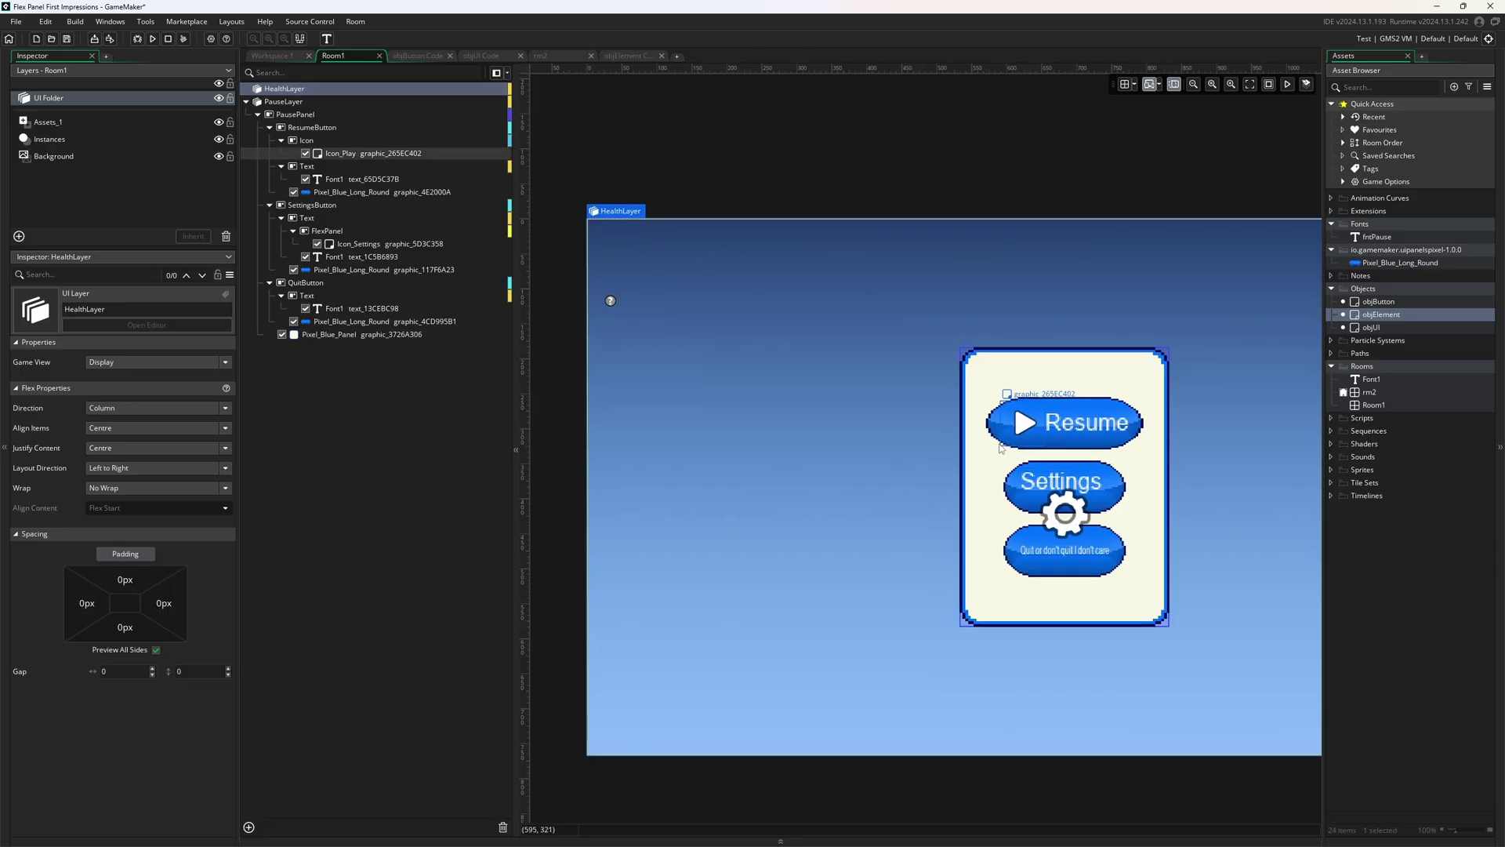
pyautogui.moveTo(1001, 448); pyautogui.dragTo(874, 426, button='middle')
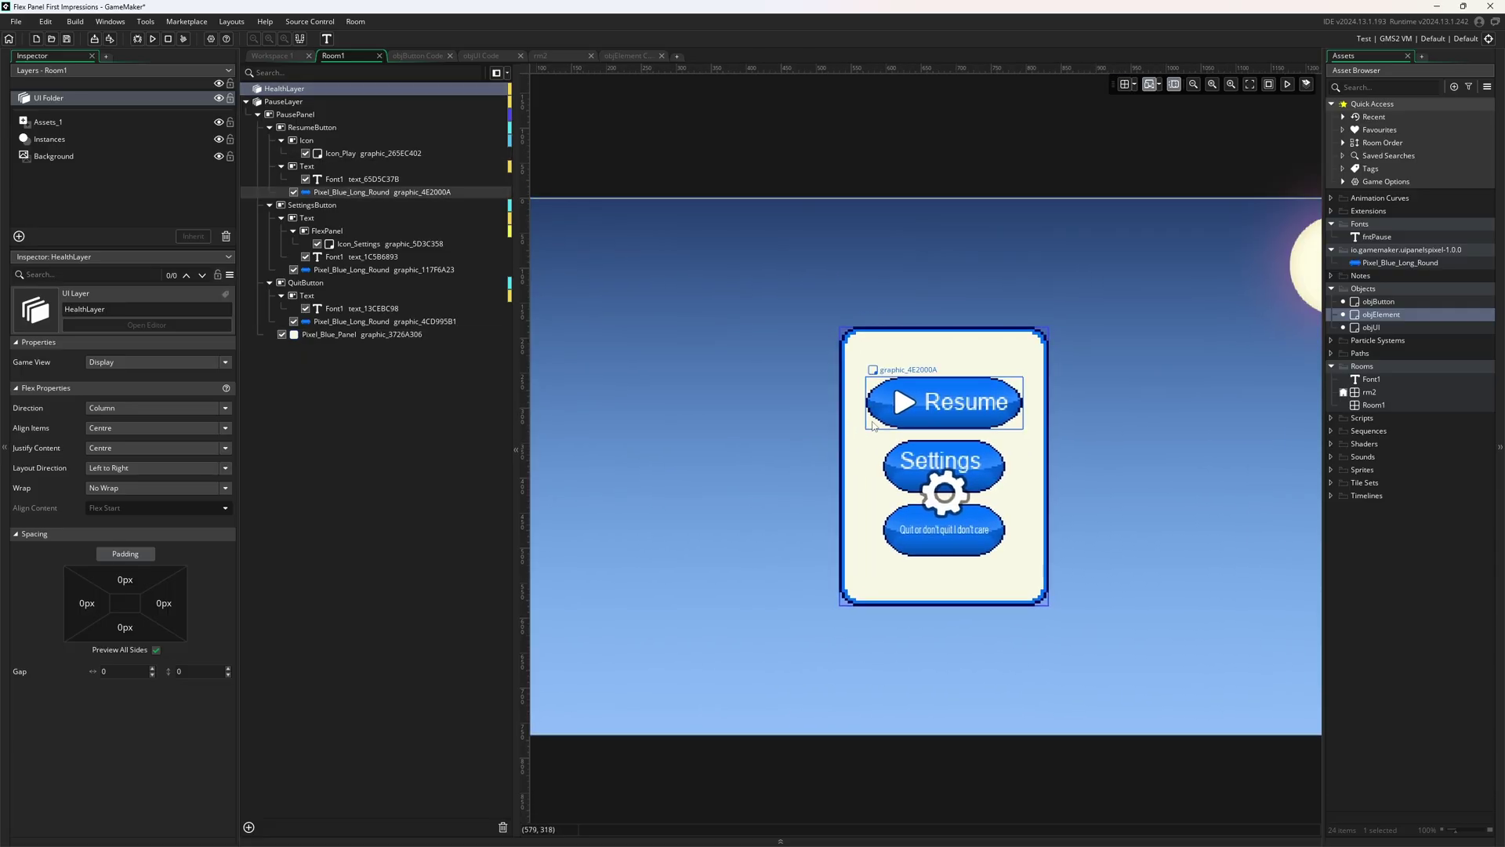
pyautogui.click(1004, 397)
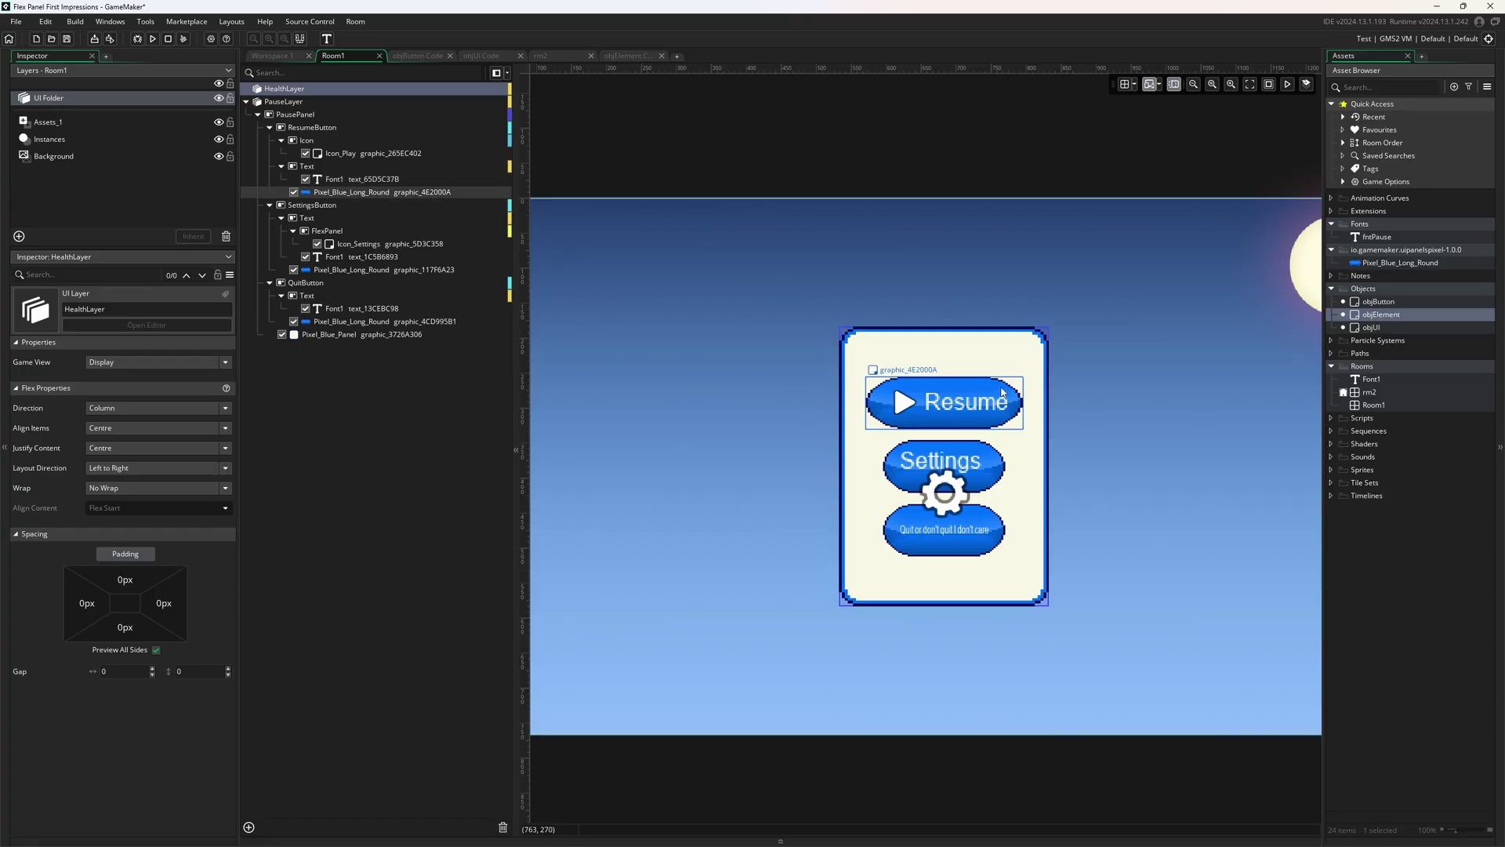
pyautogui.click(373, 179)
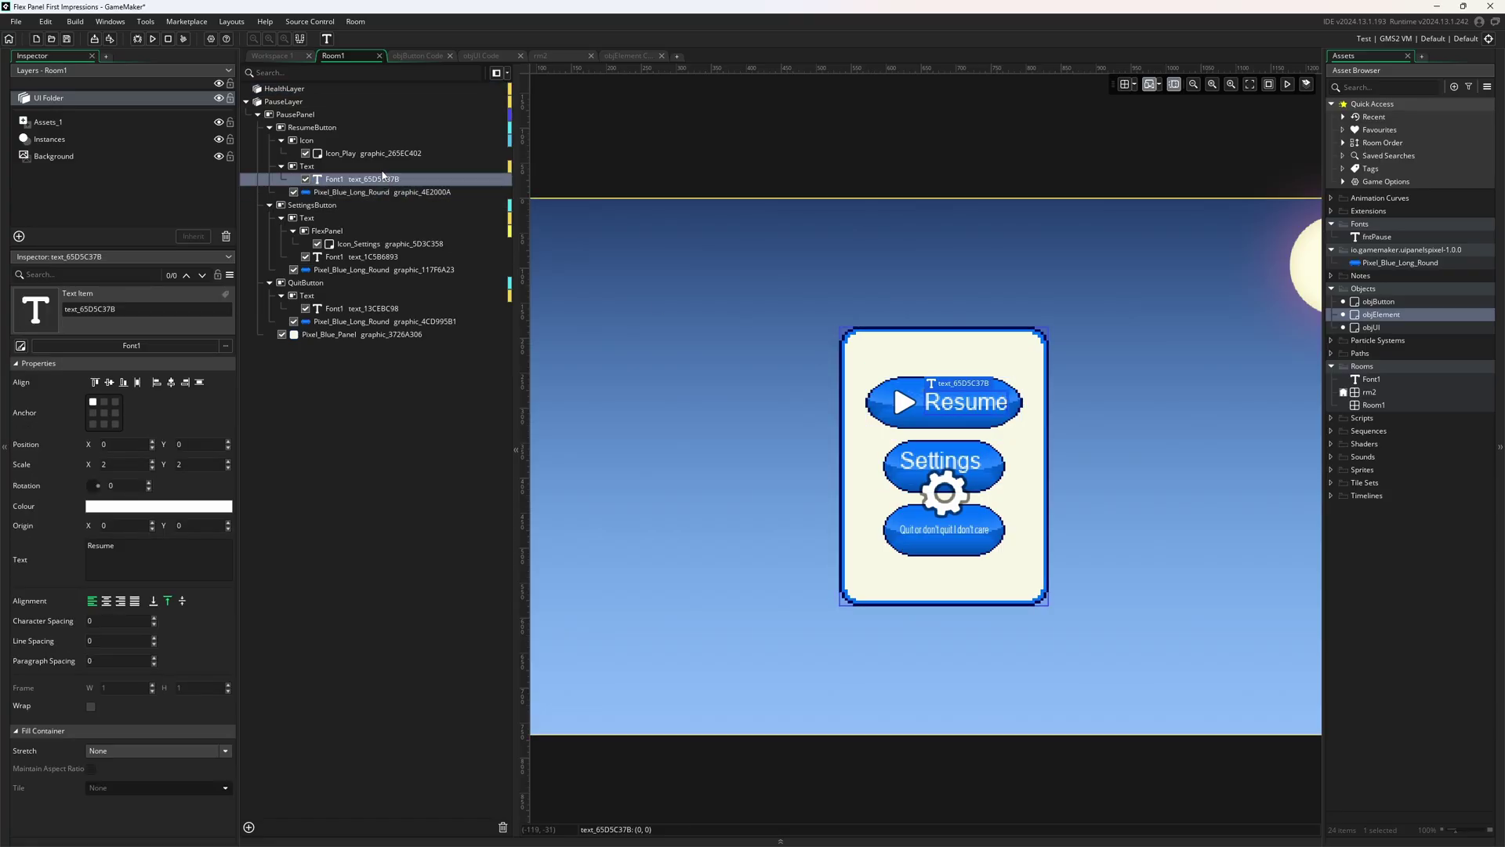
# Step: Check PausePanel's add-element options without adding anything, then select the PauseLayer UI layer
pyautogui.click(354, 115)
pyautogui.rightClick(347, 449)
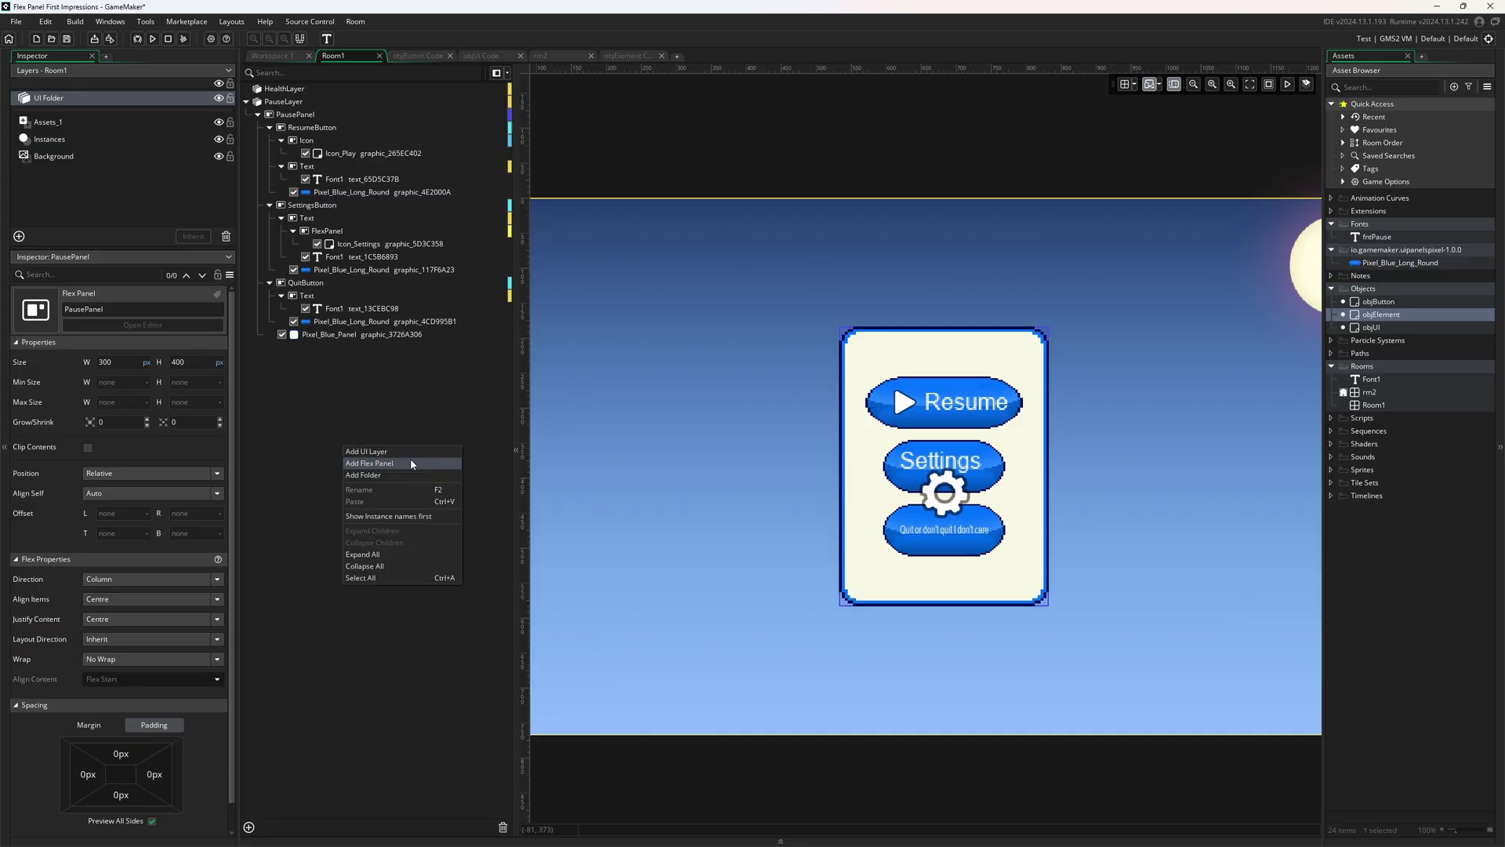
pyautogui.click(392, 415)
pyautogui.click(314, 102)
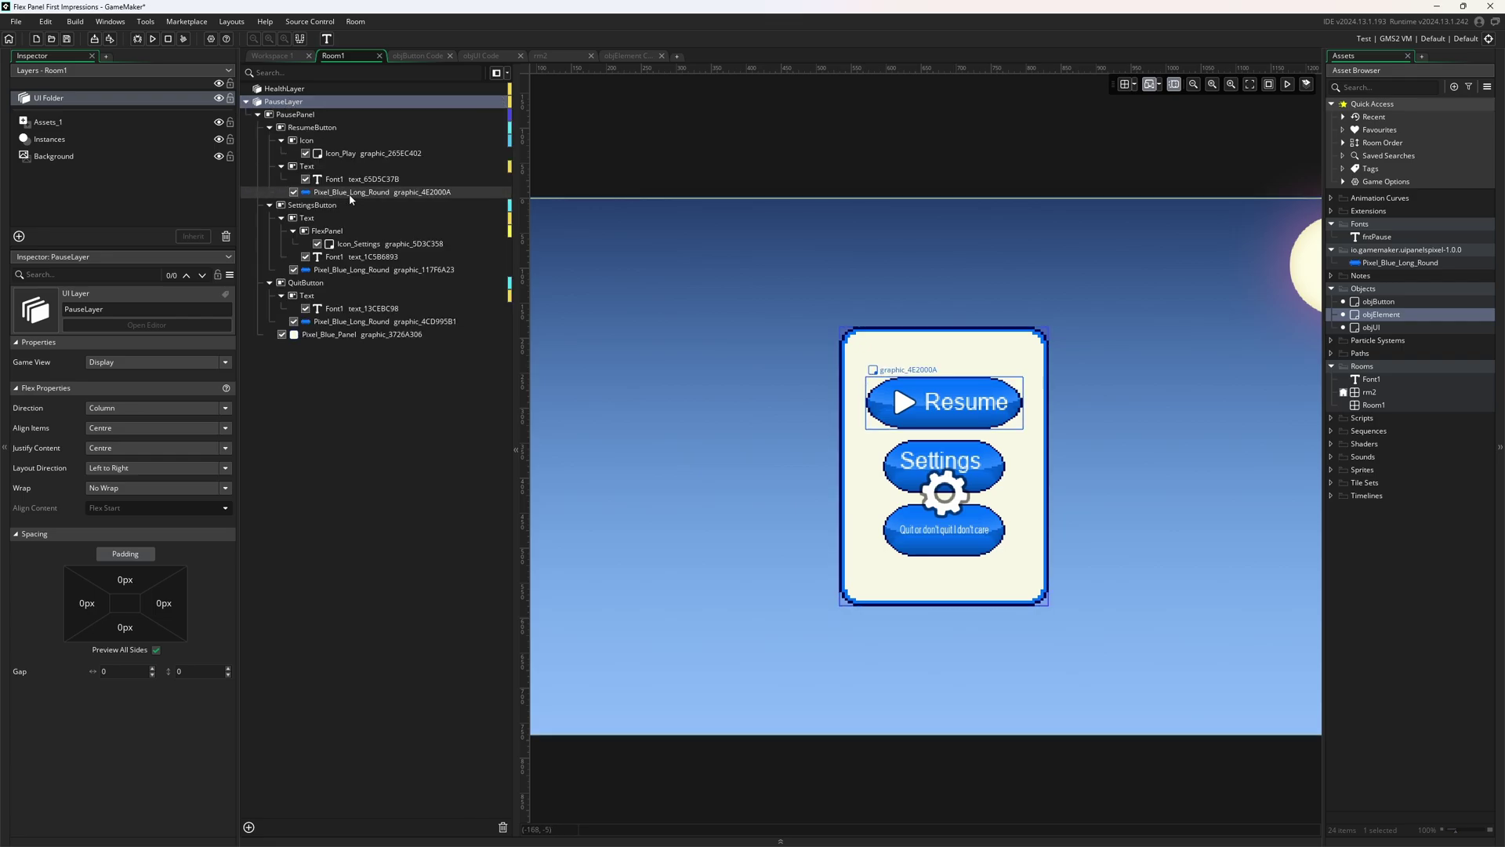
# Step: Delete the Settings gear icon, centre its text, then inspect the Resume play icon and text
pyautogui.click(971, 500)
pyautogui.press('Delete')
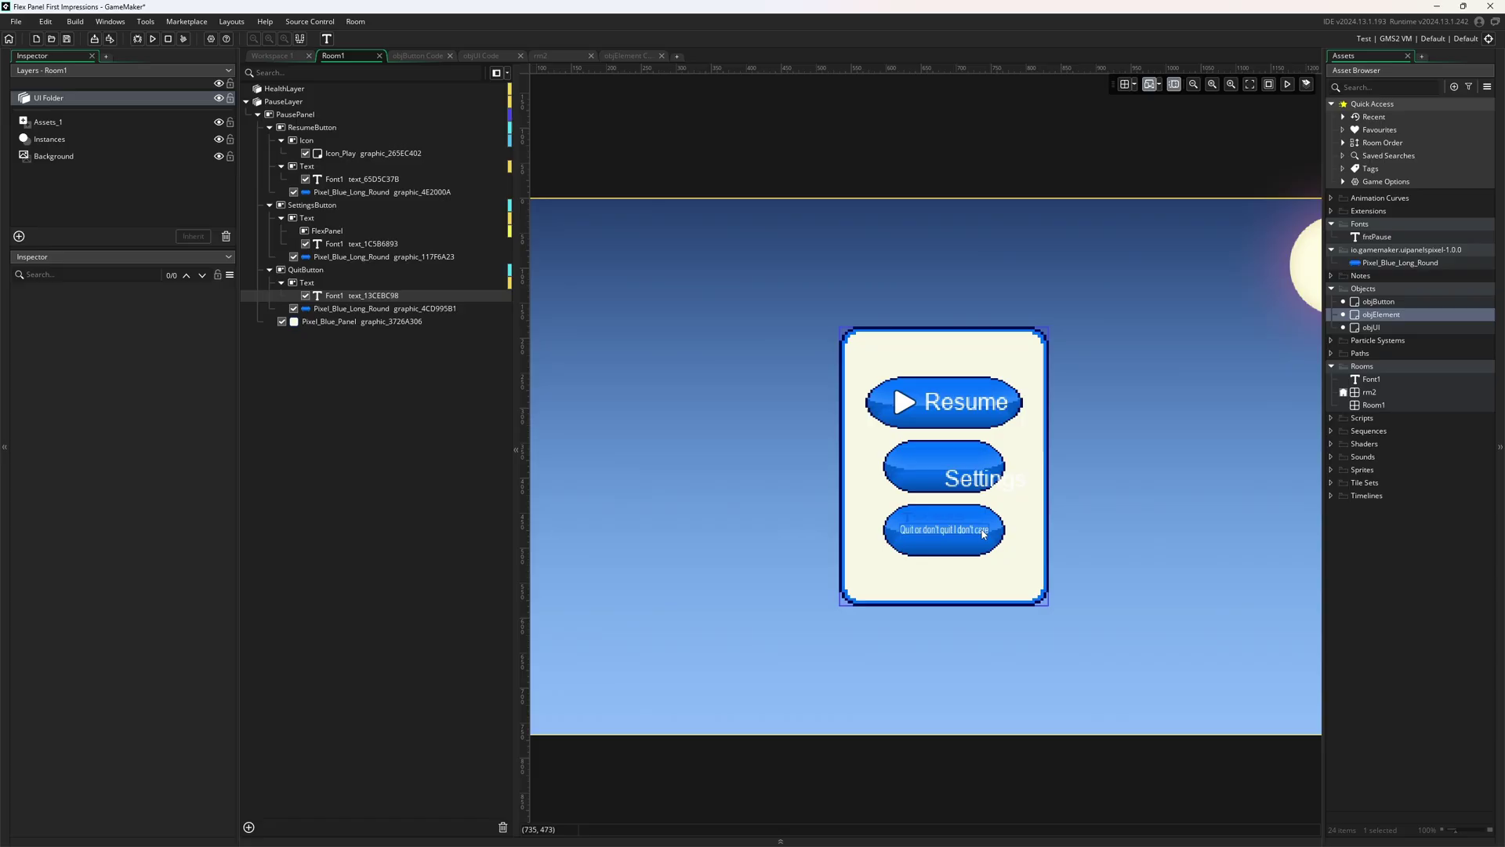
pyautogui.click(972, 478)
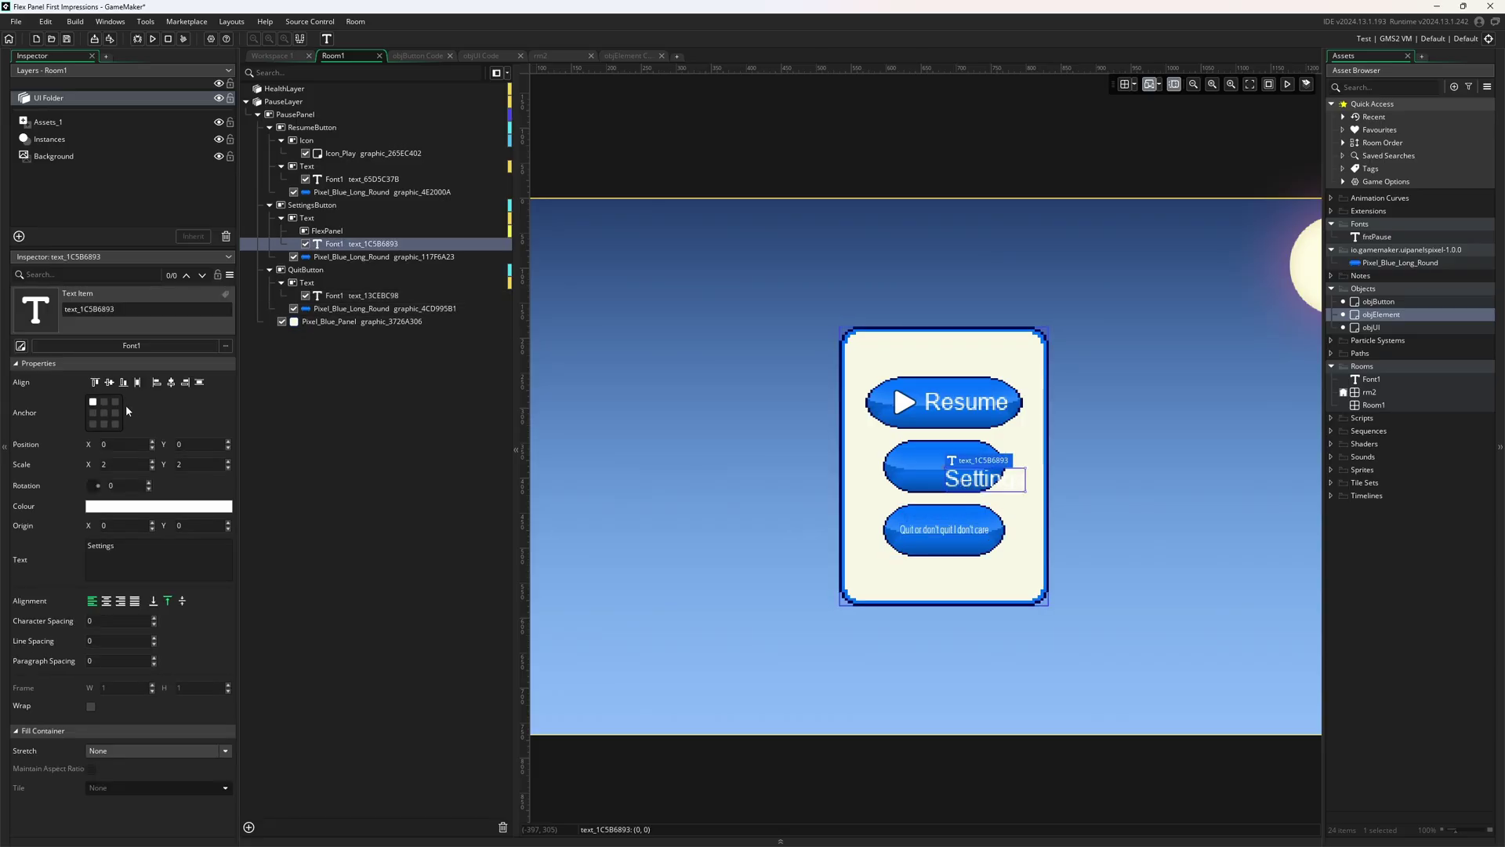
pyautogui.click(107, 384)
pyautogui.click(727, 474)
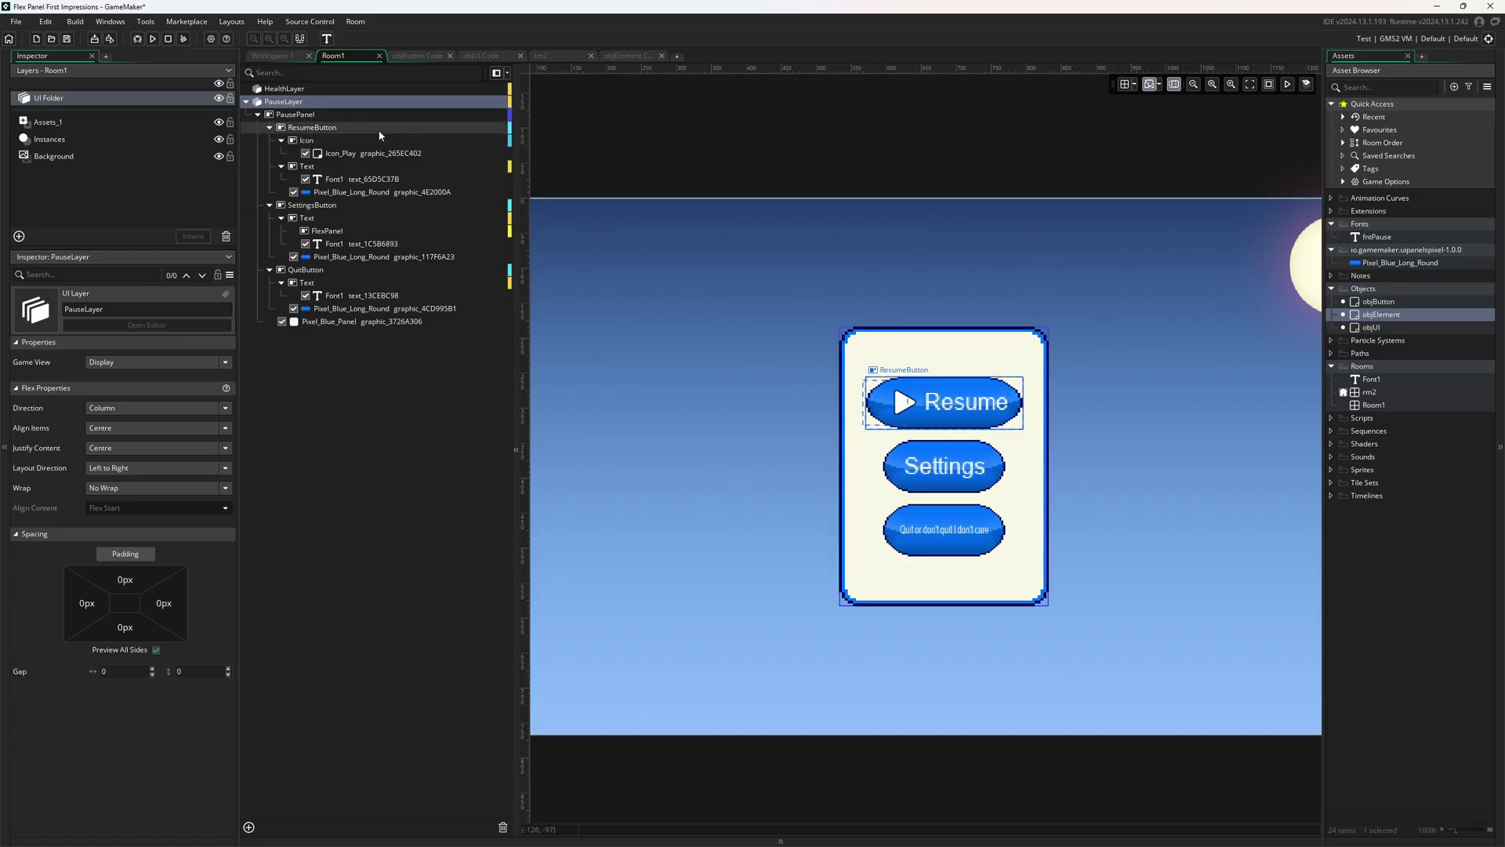
pyautogui.click(388, 153)
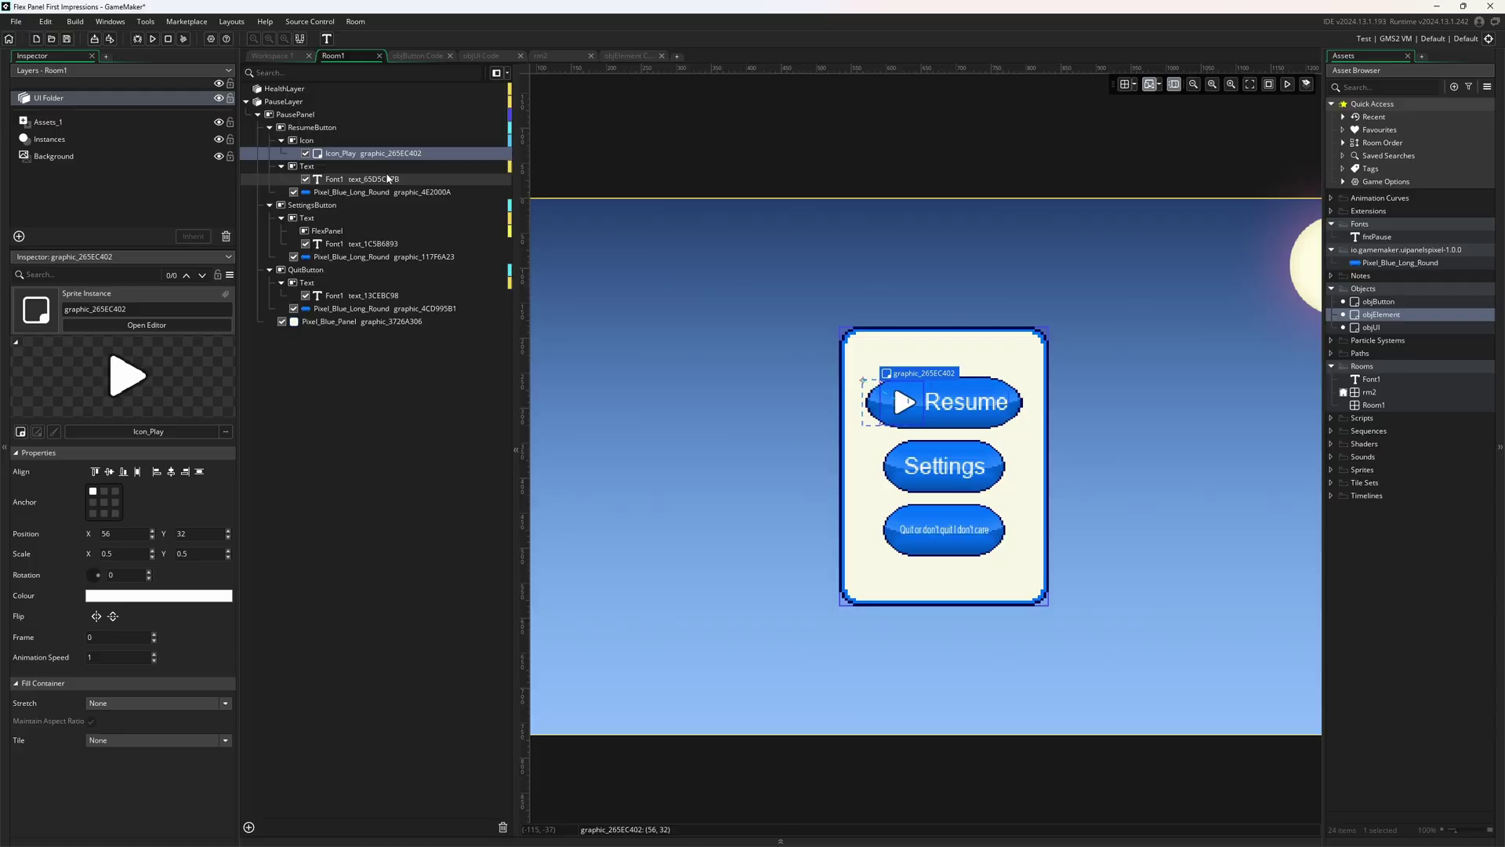
pyautogui.click(388, 167)
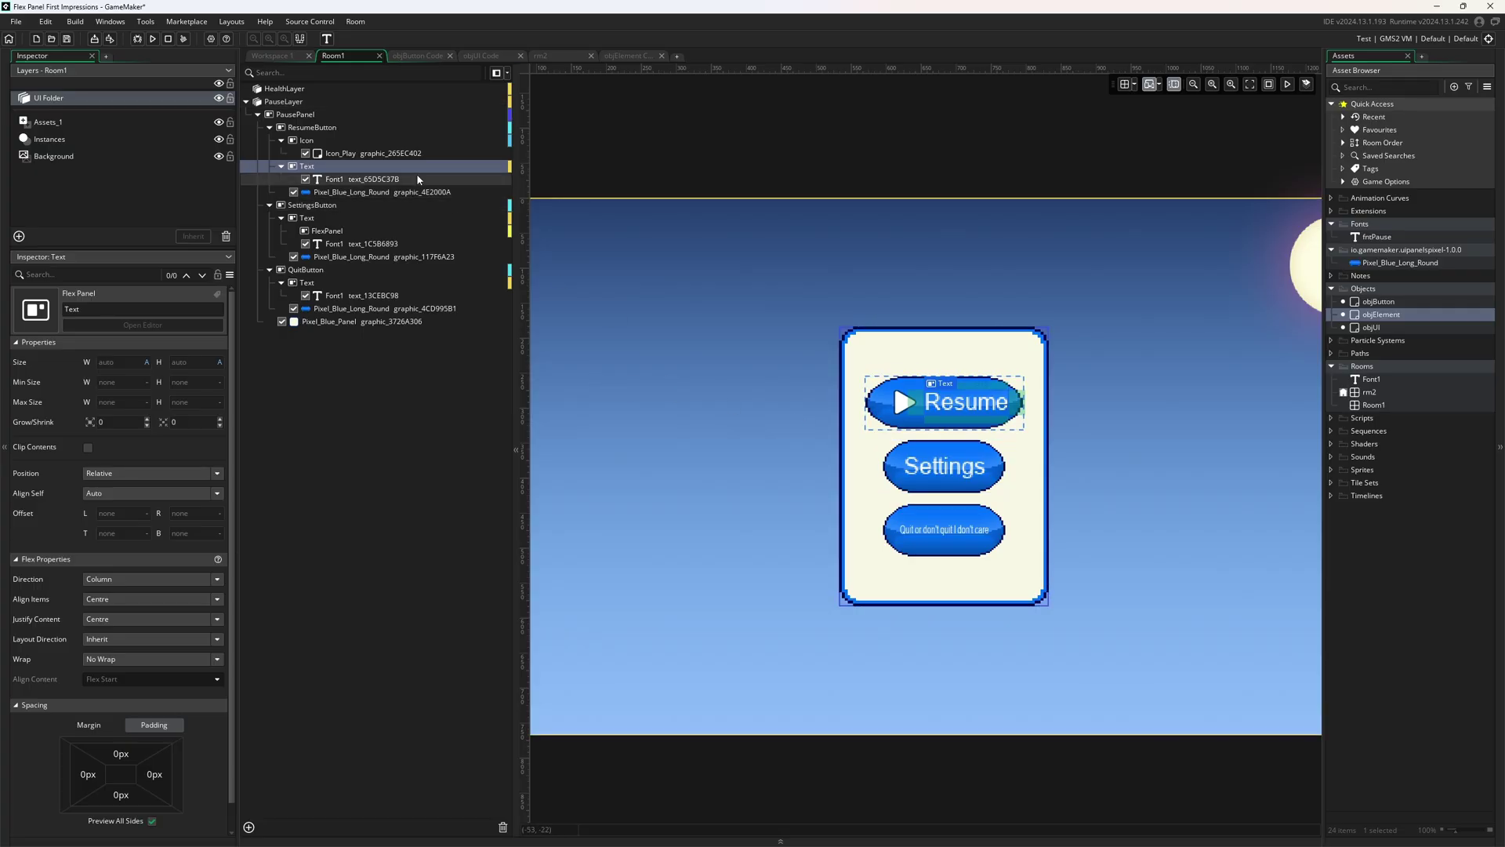
pyautogui.click(326, 129)
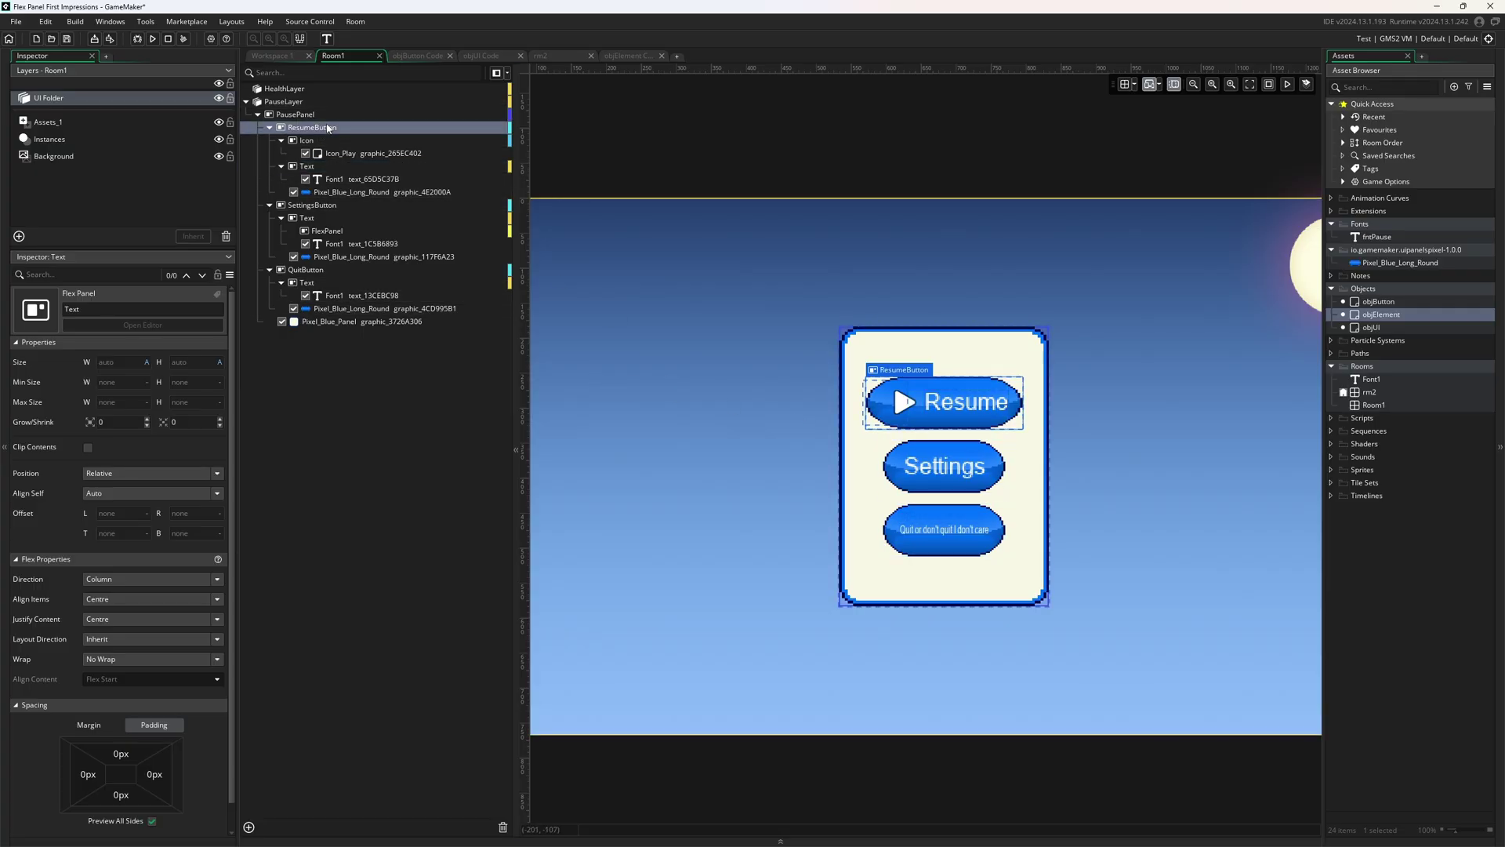
pyautogui.press('Up')
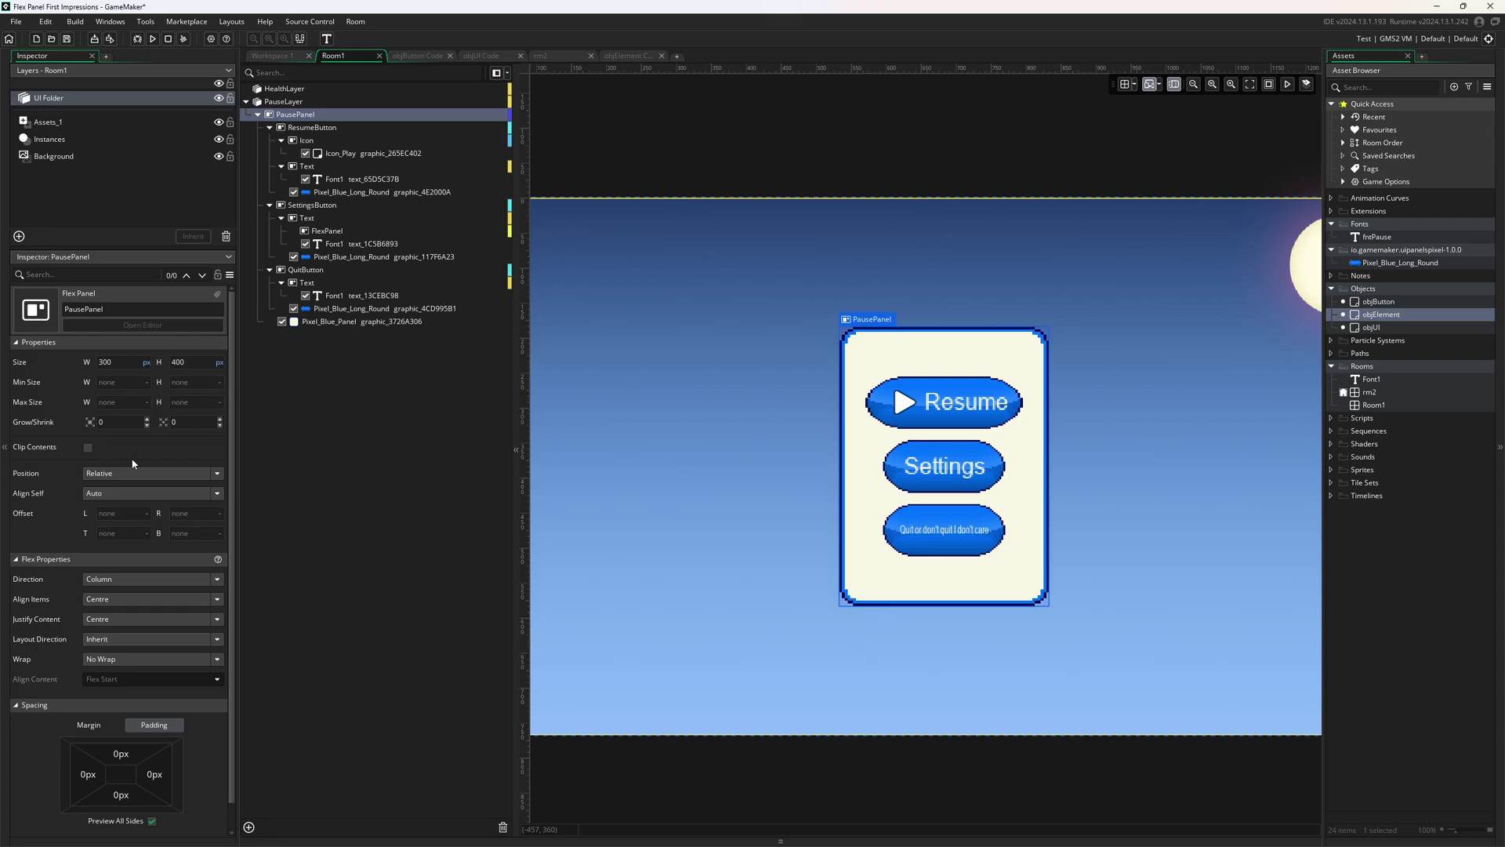
pyautogui.click(148, 579)
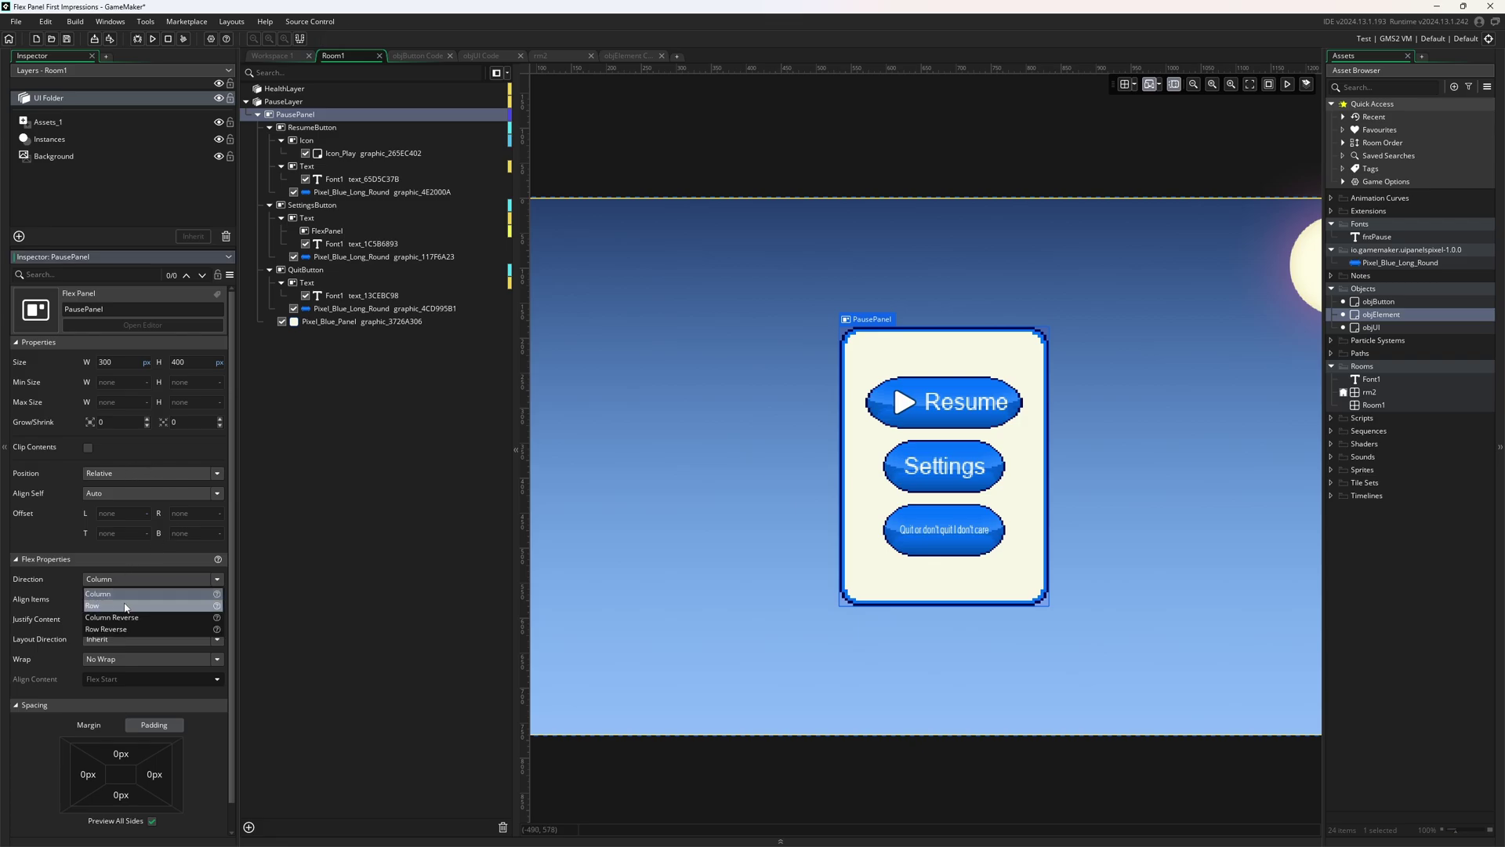
pyautogui.click(118, 605)
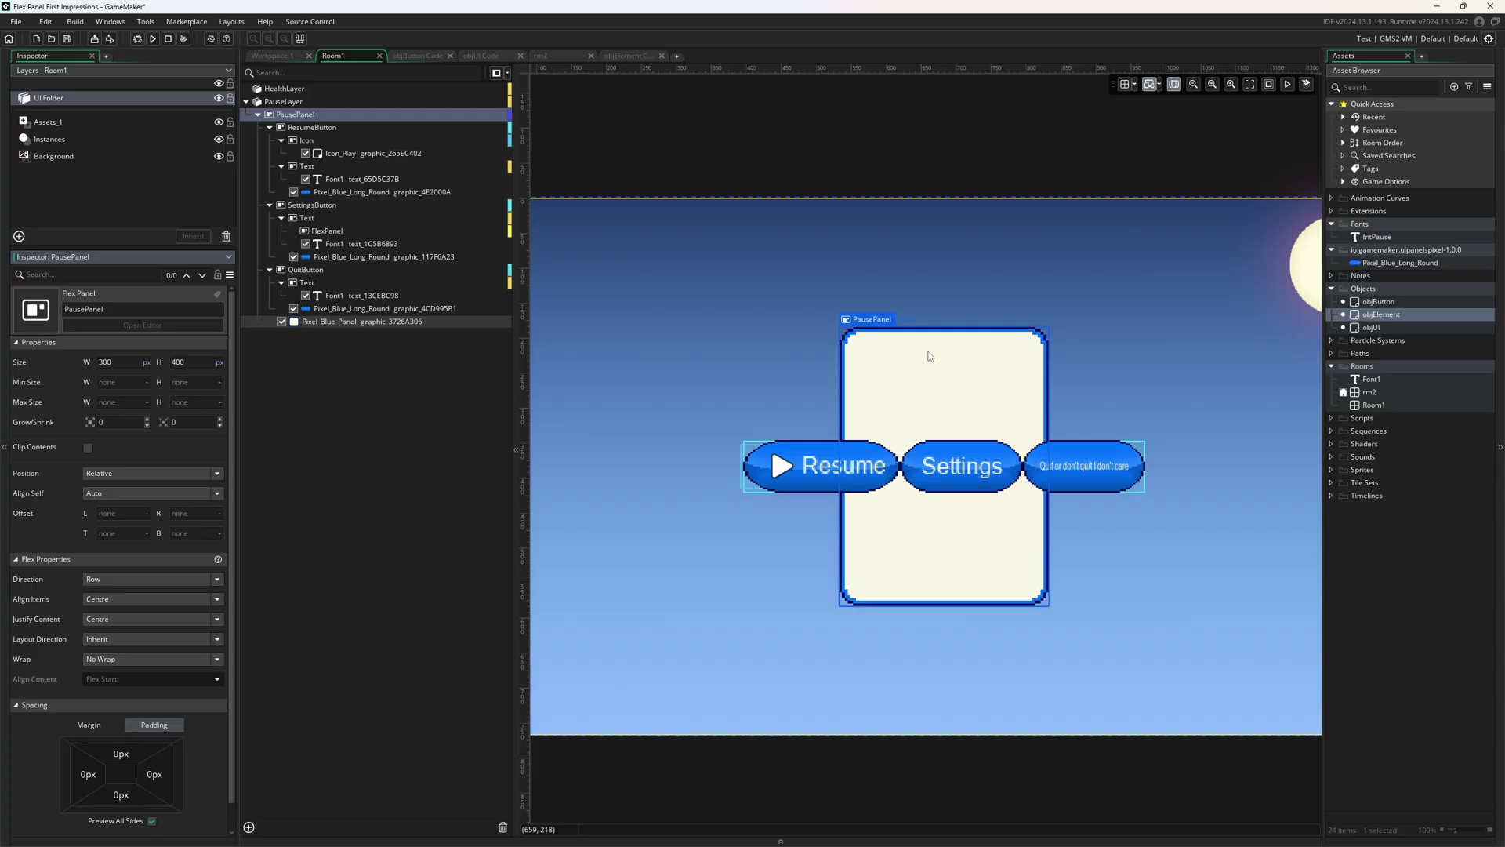
pyautogui.click(132, 578)
pyautogui.click(126, 598)
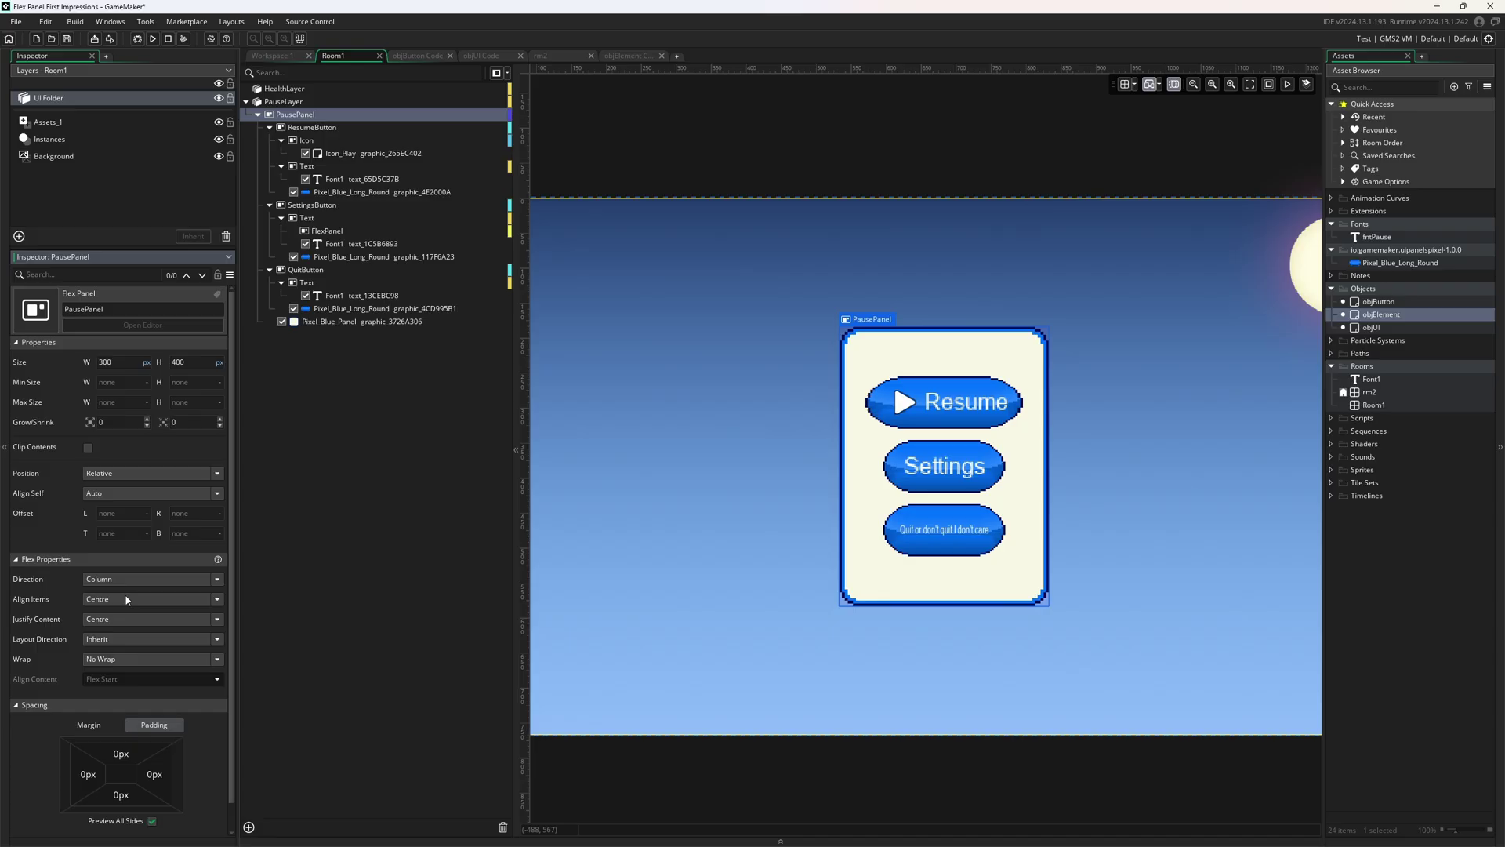
pyautogui.scroll(-1, 125, 594)
pyautogui.scroll(1, 129, 592)
# Step: Review PausePanel's Grow/Shrink and Gap settings, then switch to the yogalayout.dev site
pyautogui.click(374, 123)
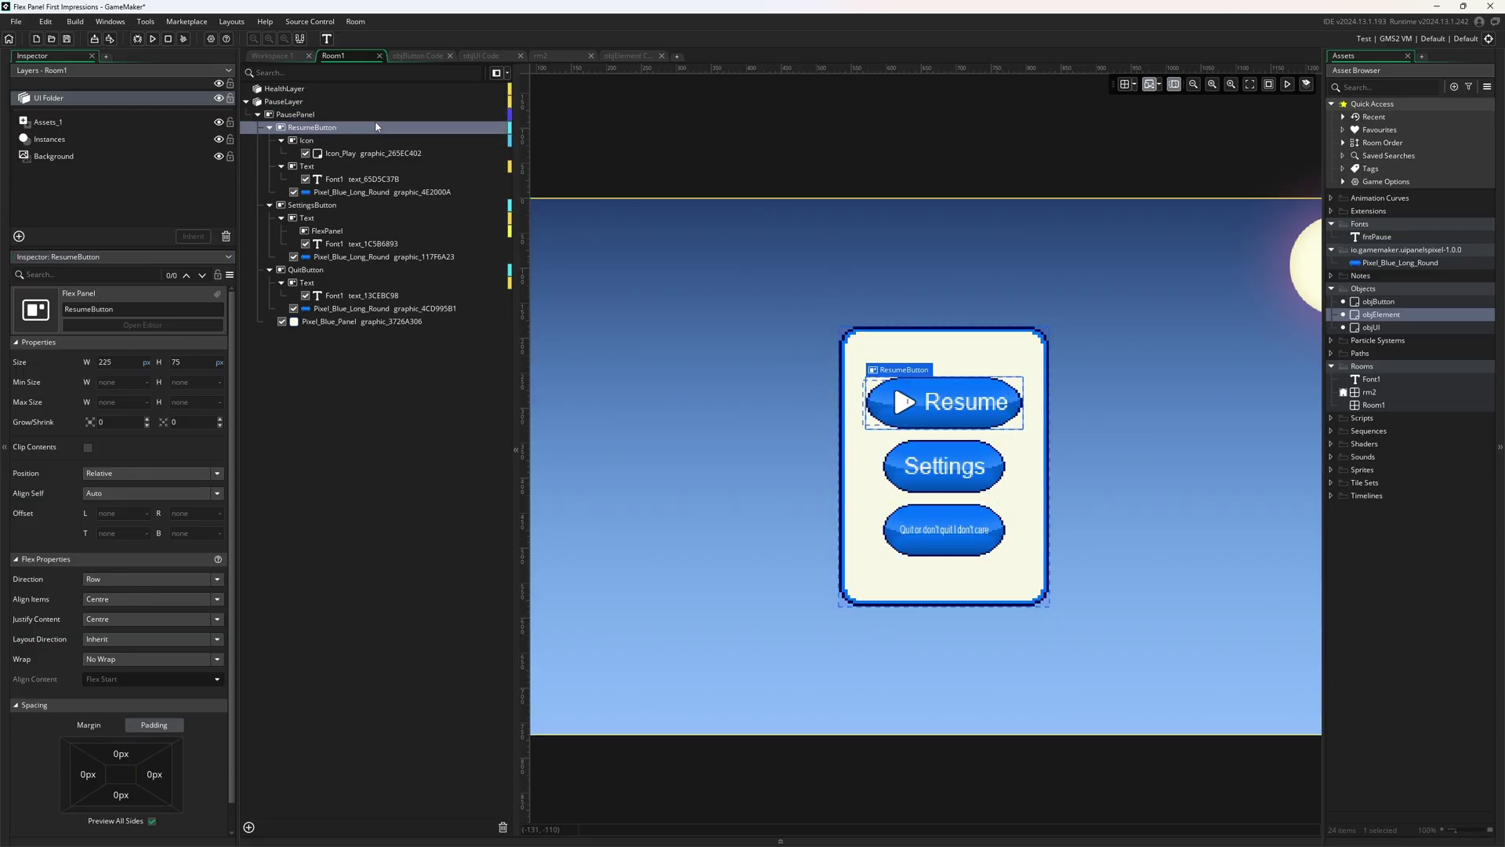
pyautogui.click(359, 107)
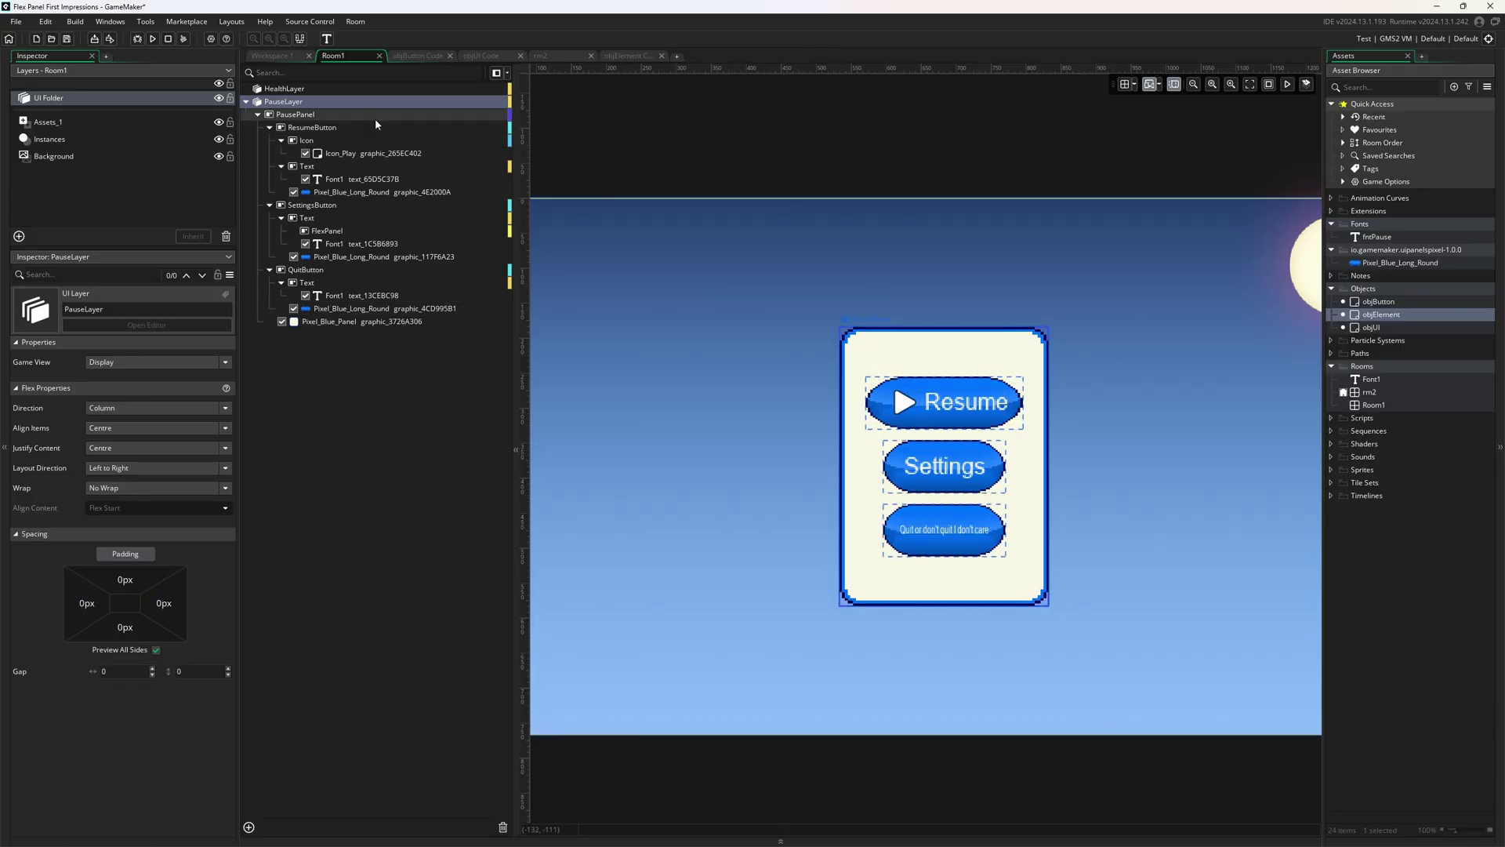
pyautogui.click(345, 114)
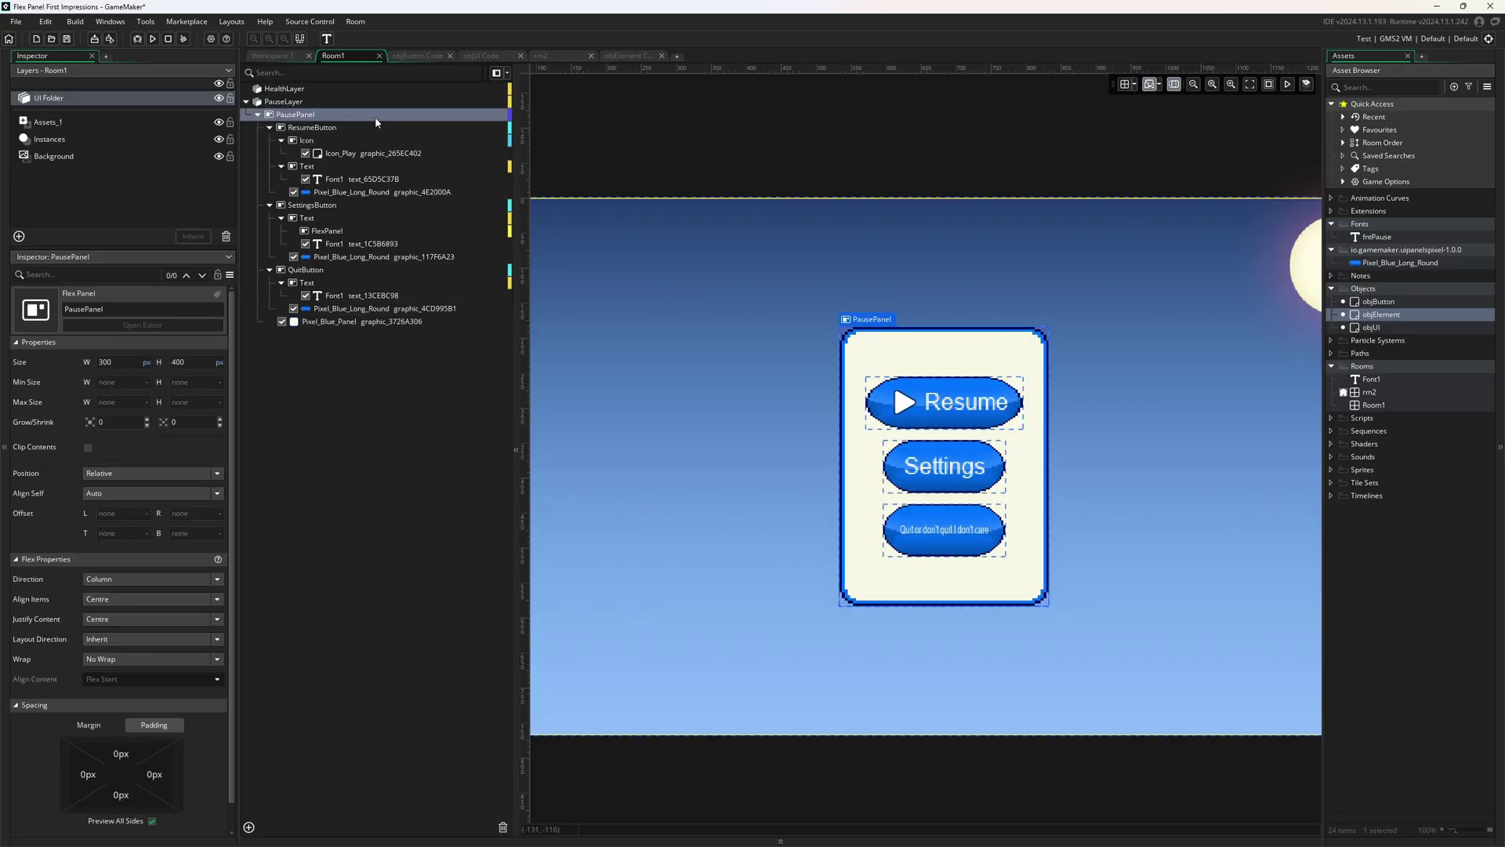
pyautogui.click(121, 369)
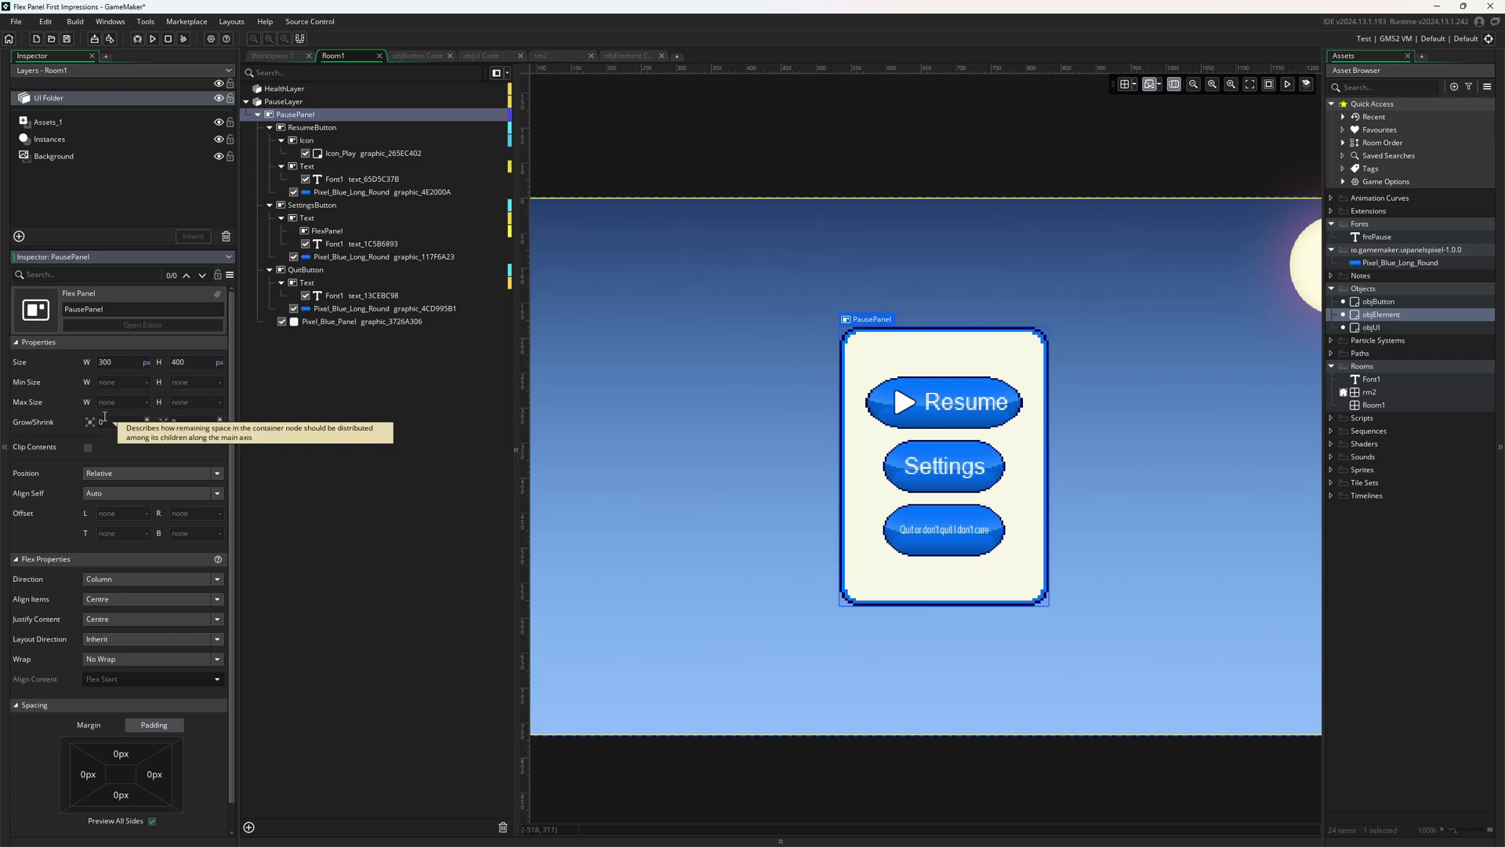
pyautogui.scroll(-1, 148, 487)
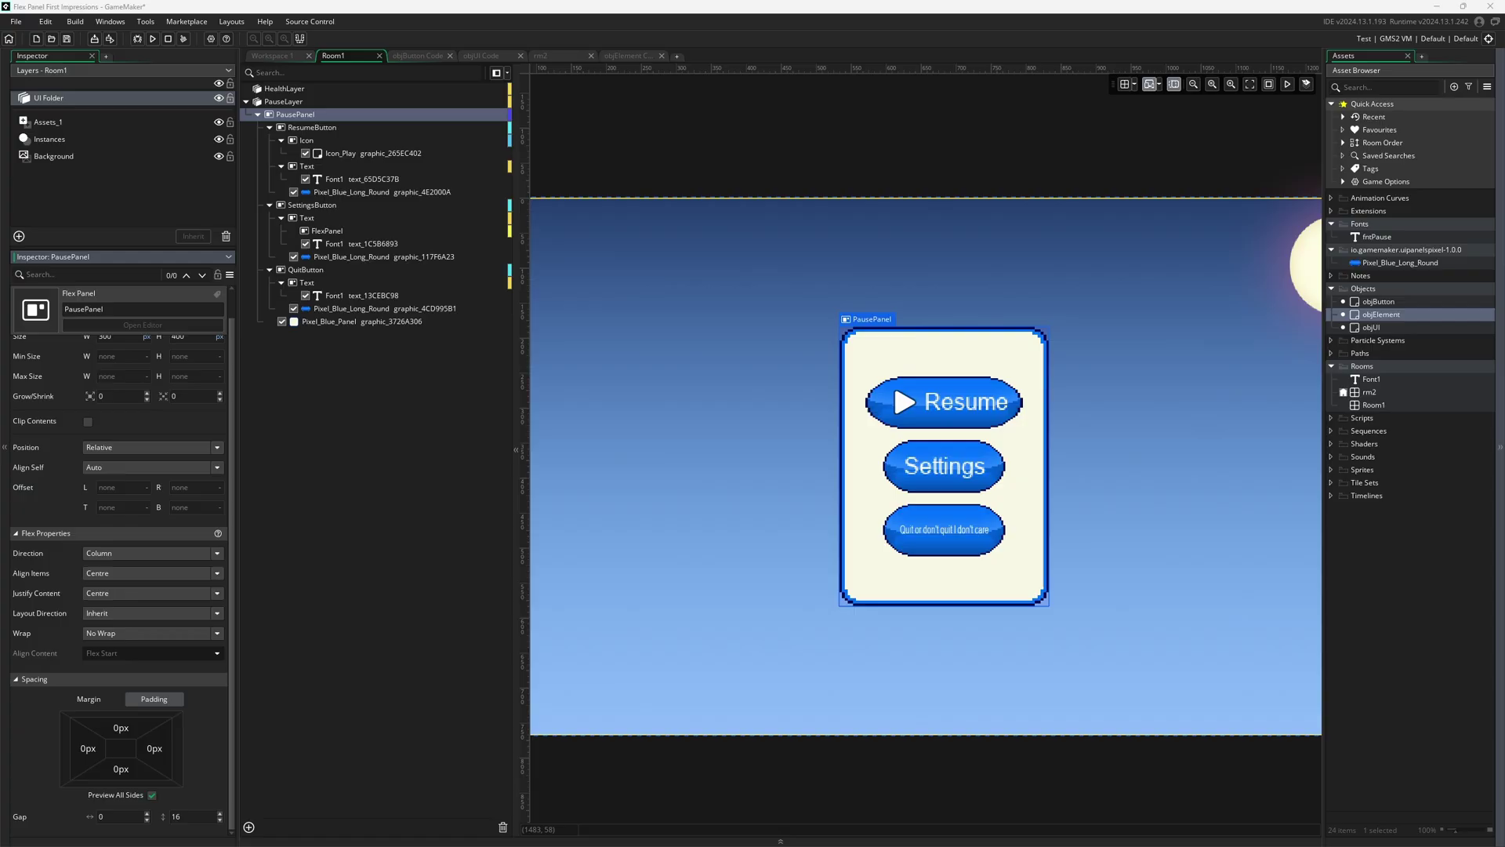
pyautogui.hotkey('alt', 'Tab')
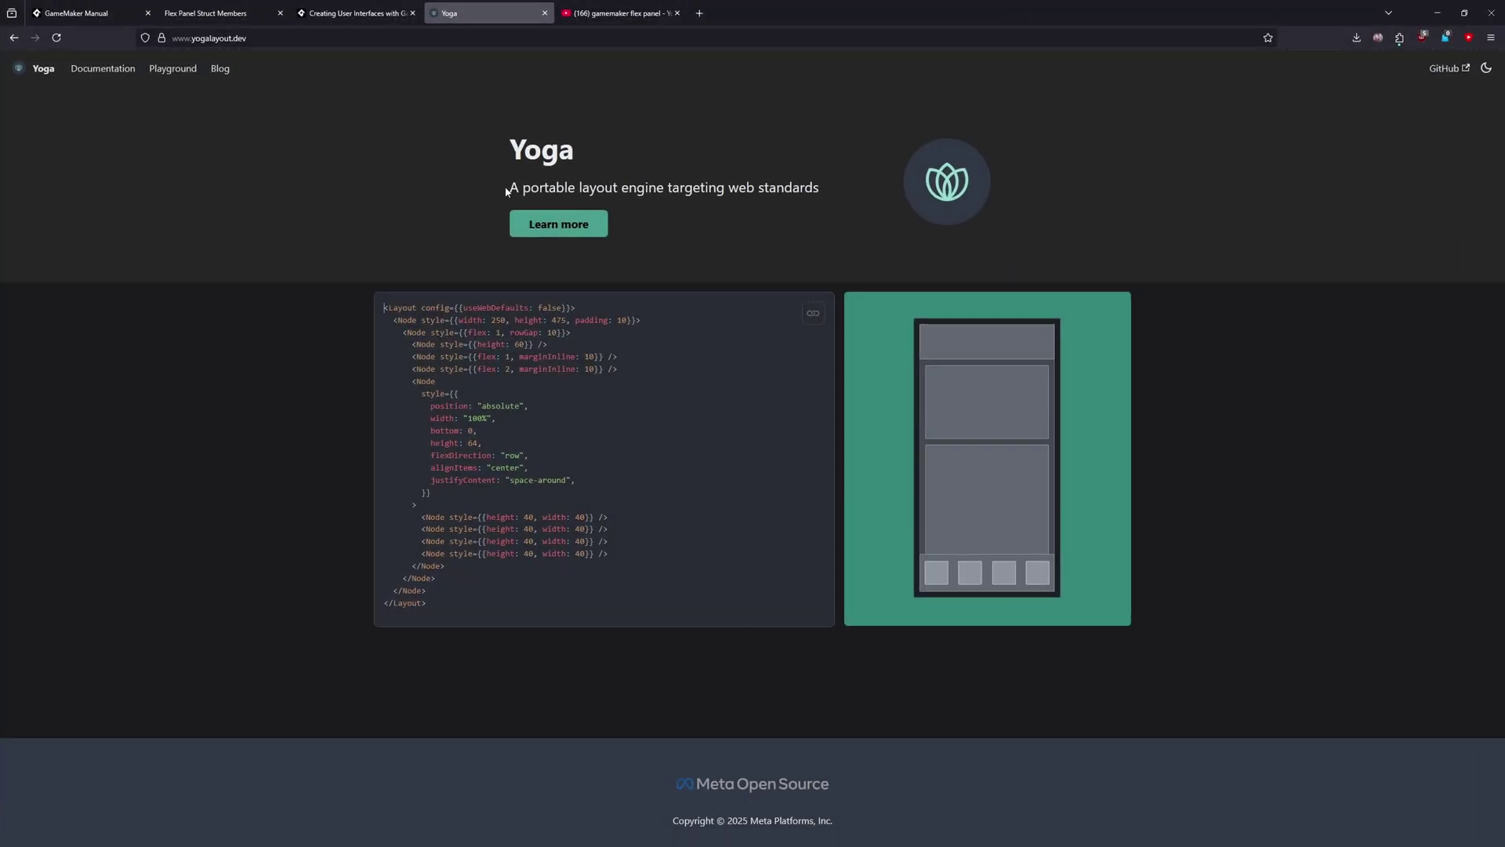
# Step: Highlight the Yoga tagline, shrink the browser window, and check the site's navigation links
pyautogui.moveTo(508, 189); pyautogui.dragTo(829, 196)
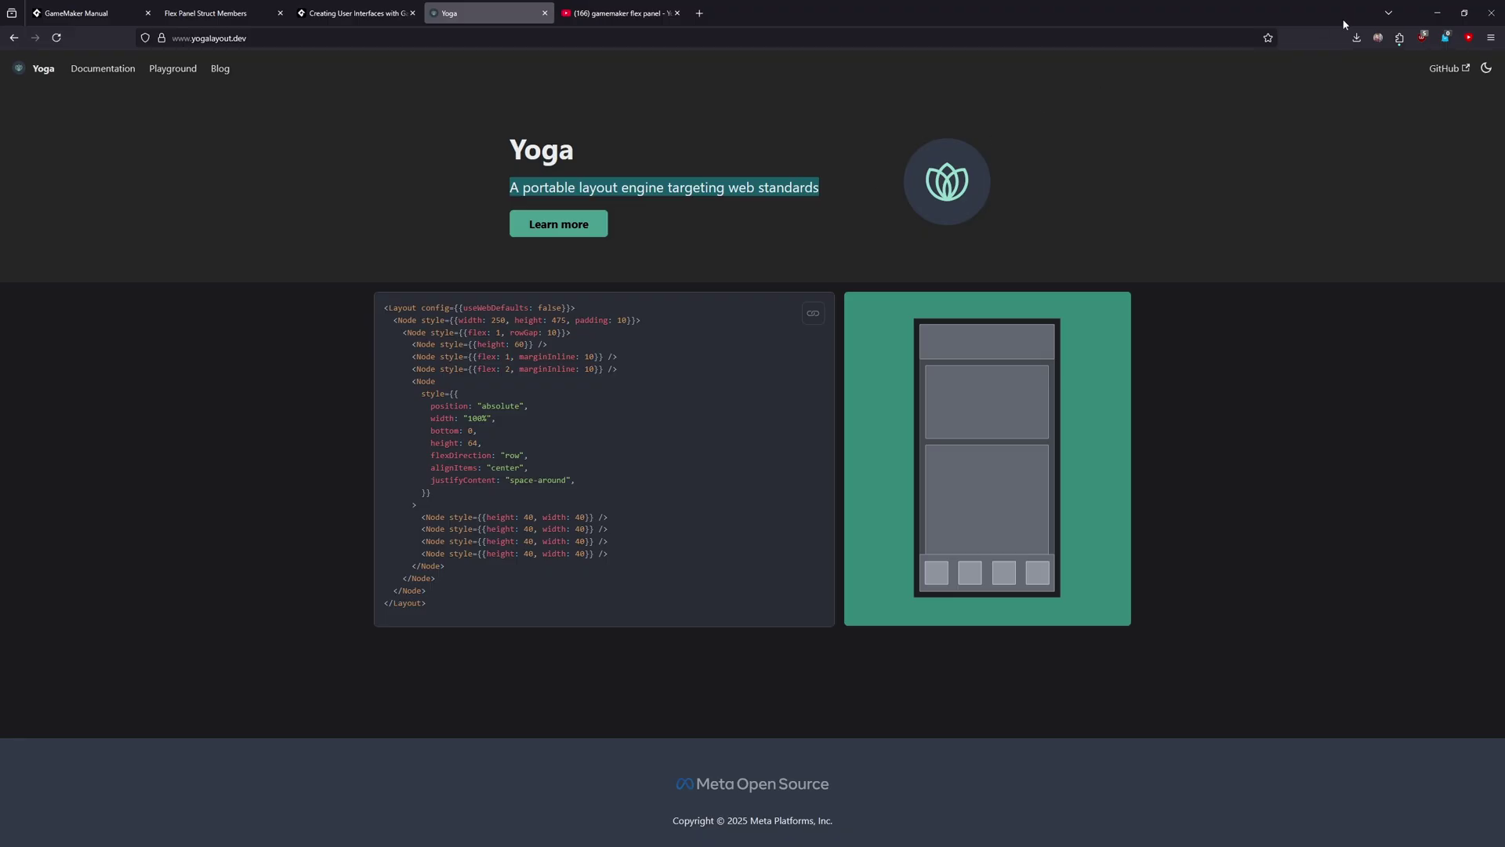
pyautogui.moveTo(1344, 24); pyautogui.dragTo(895, 157)
pyautogui.scroll(-3, 864, 341)
pyautogui.scroll(2, 895, 336)
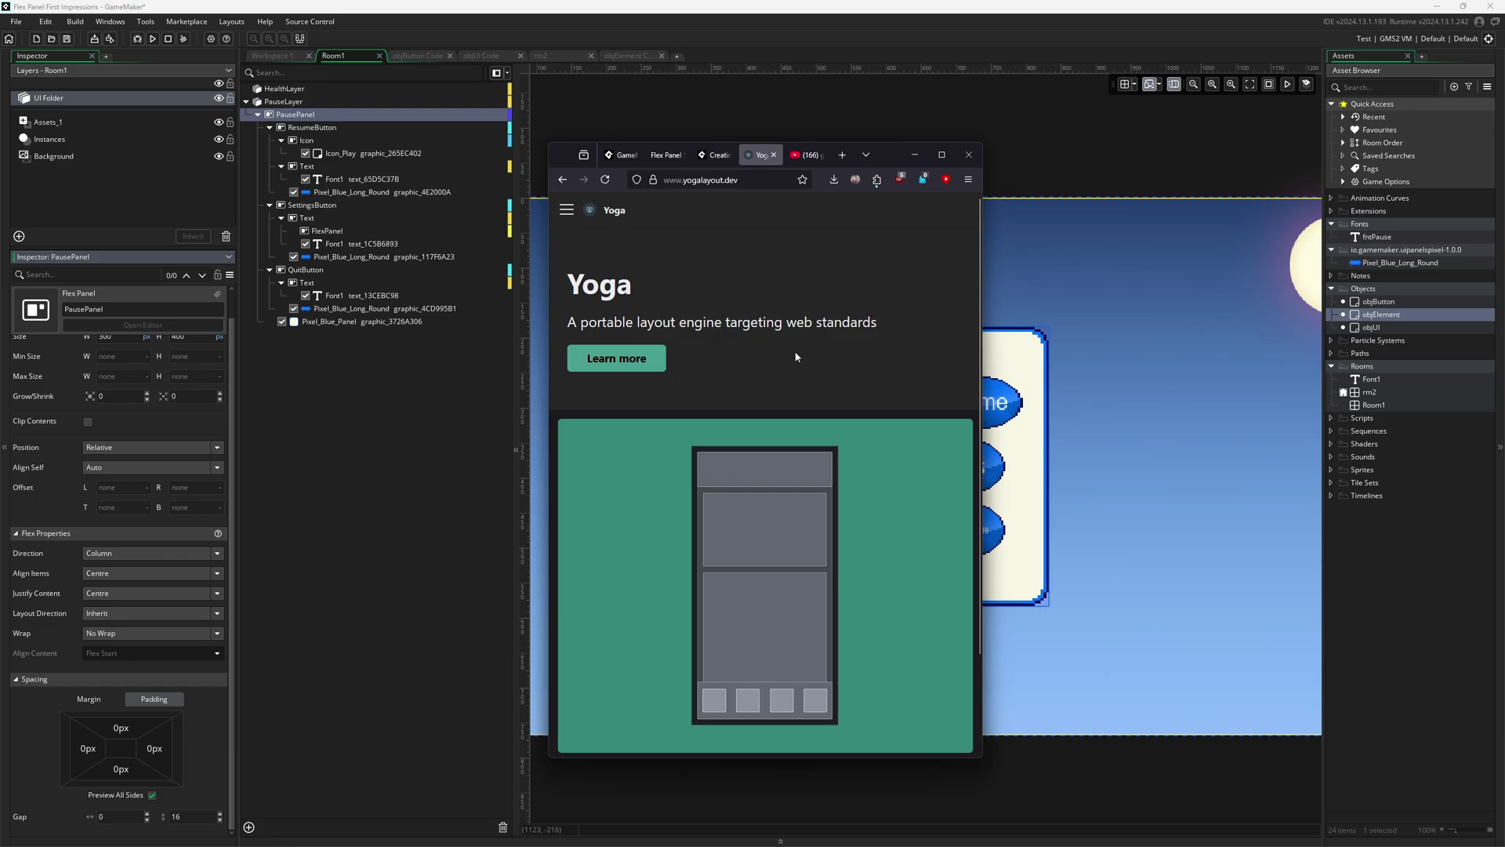
pyautogui.click(566, 213)
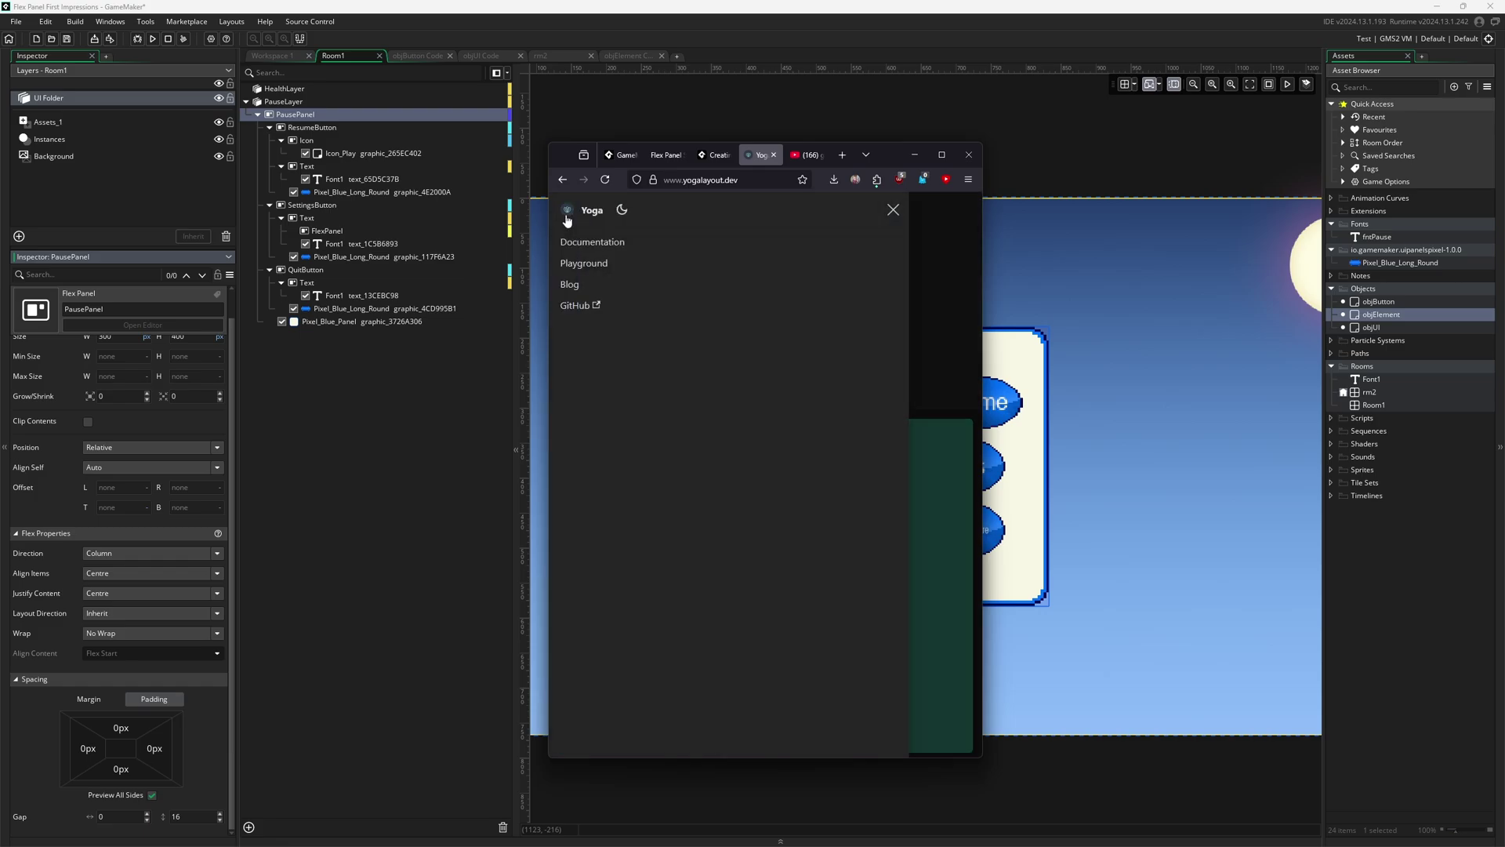
pyautogui.click(893, 209)
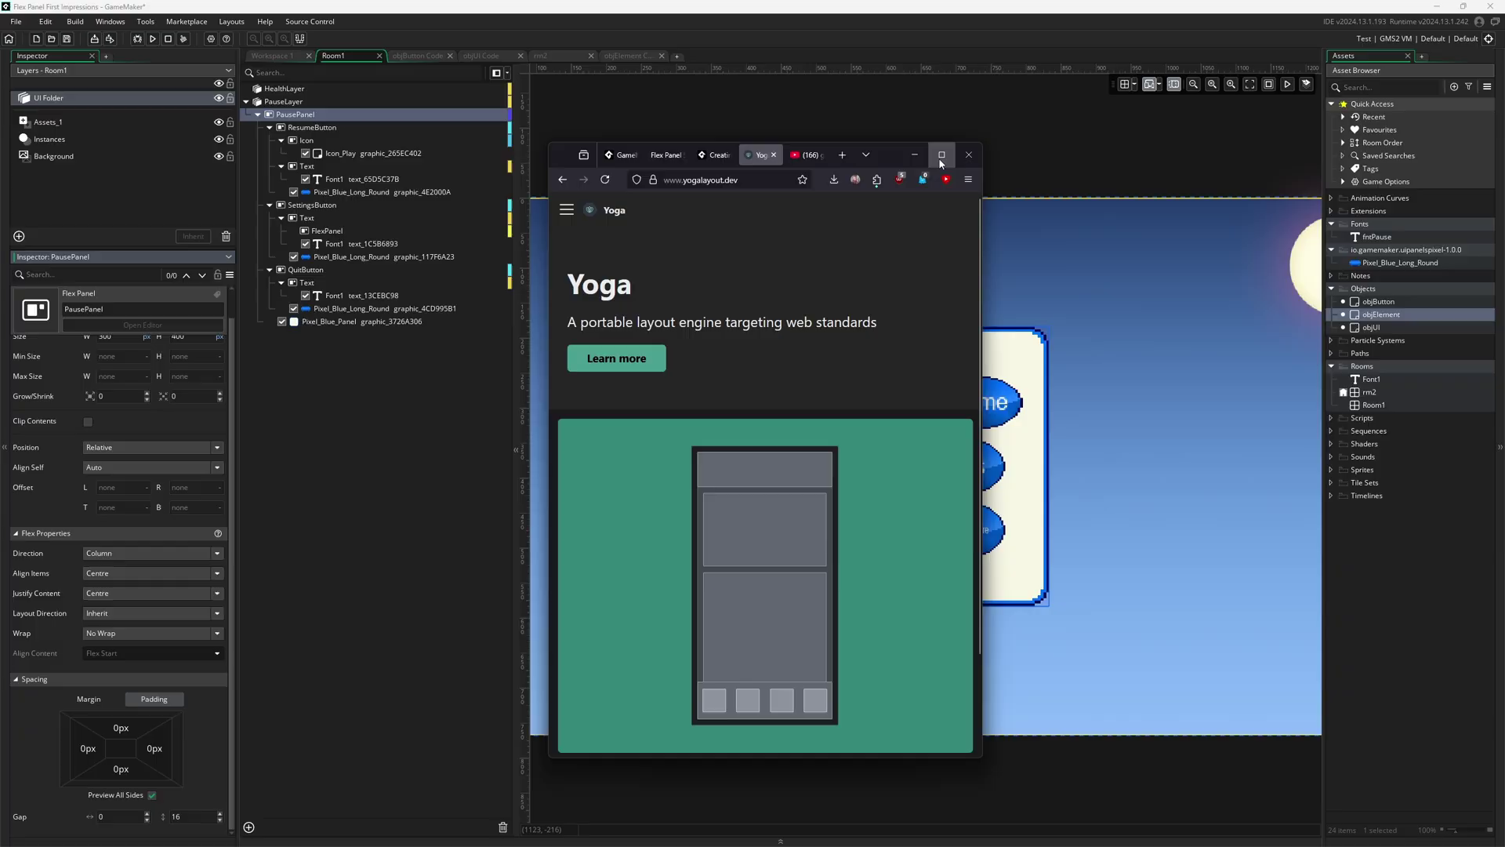
# Step: Maximize the browser, study the example Layout code and rowGap line, then minimize it
pyautogui.click(941, 155)
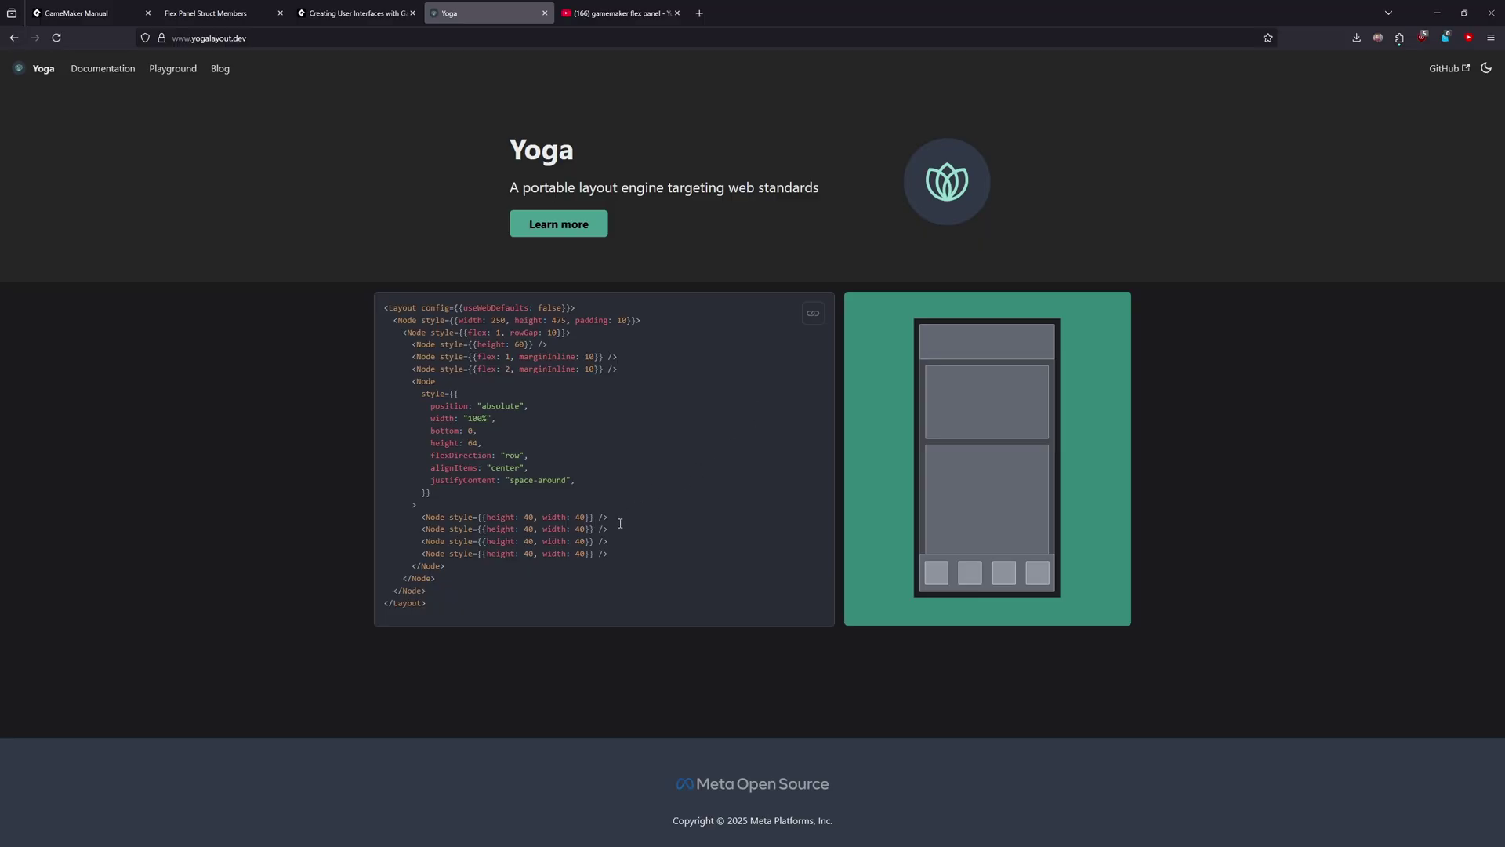
pyautogui.moveTo(516, 595); pyautogui.dragTo(384, 308)
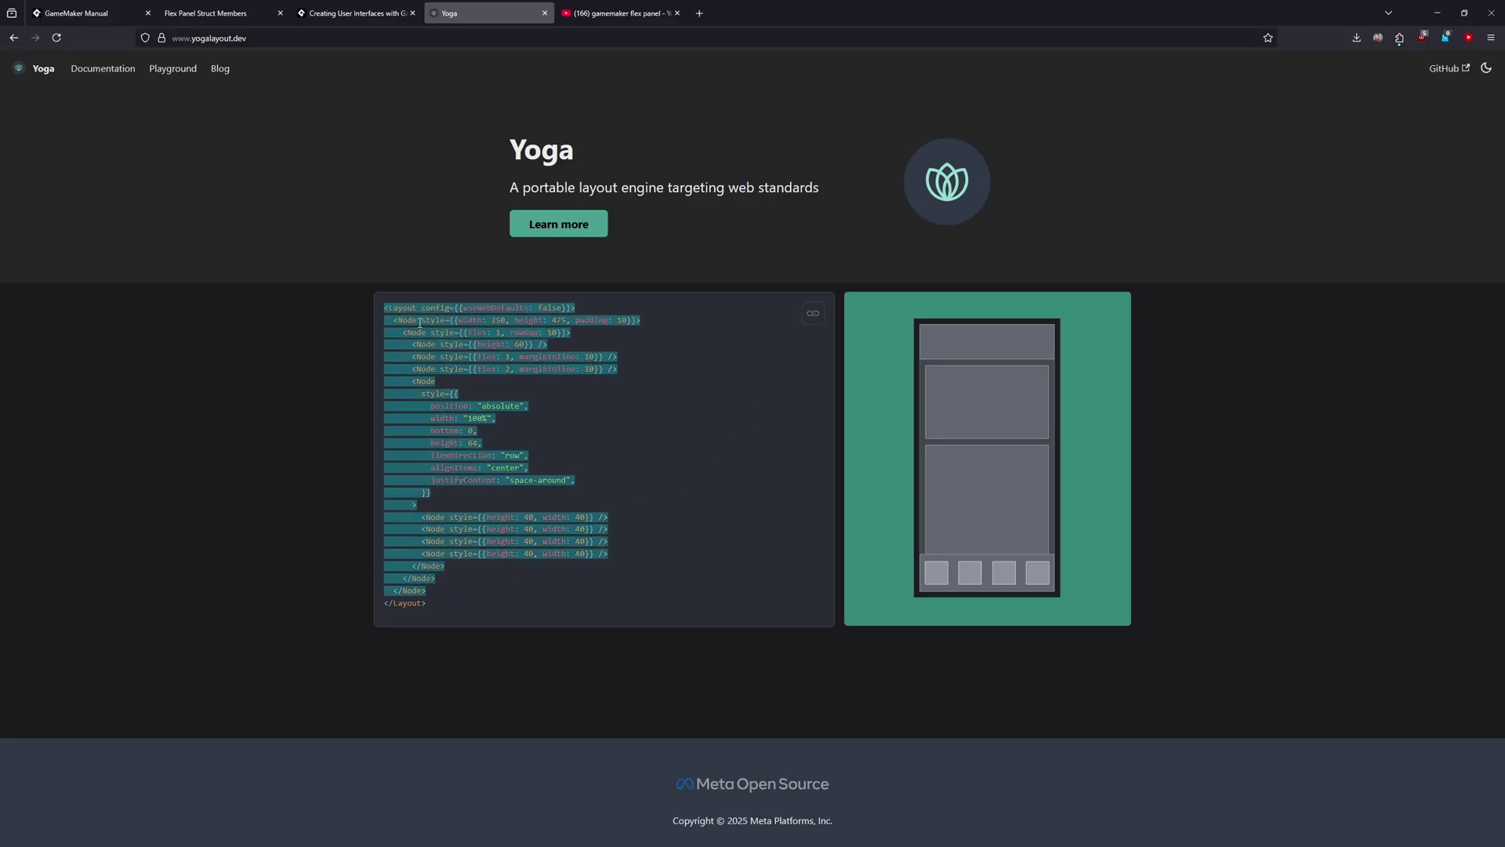
pyautogui.click(568, 420)
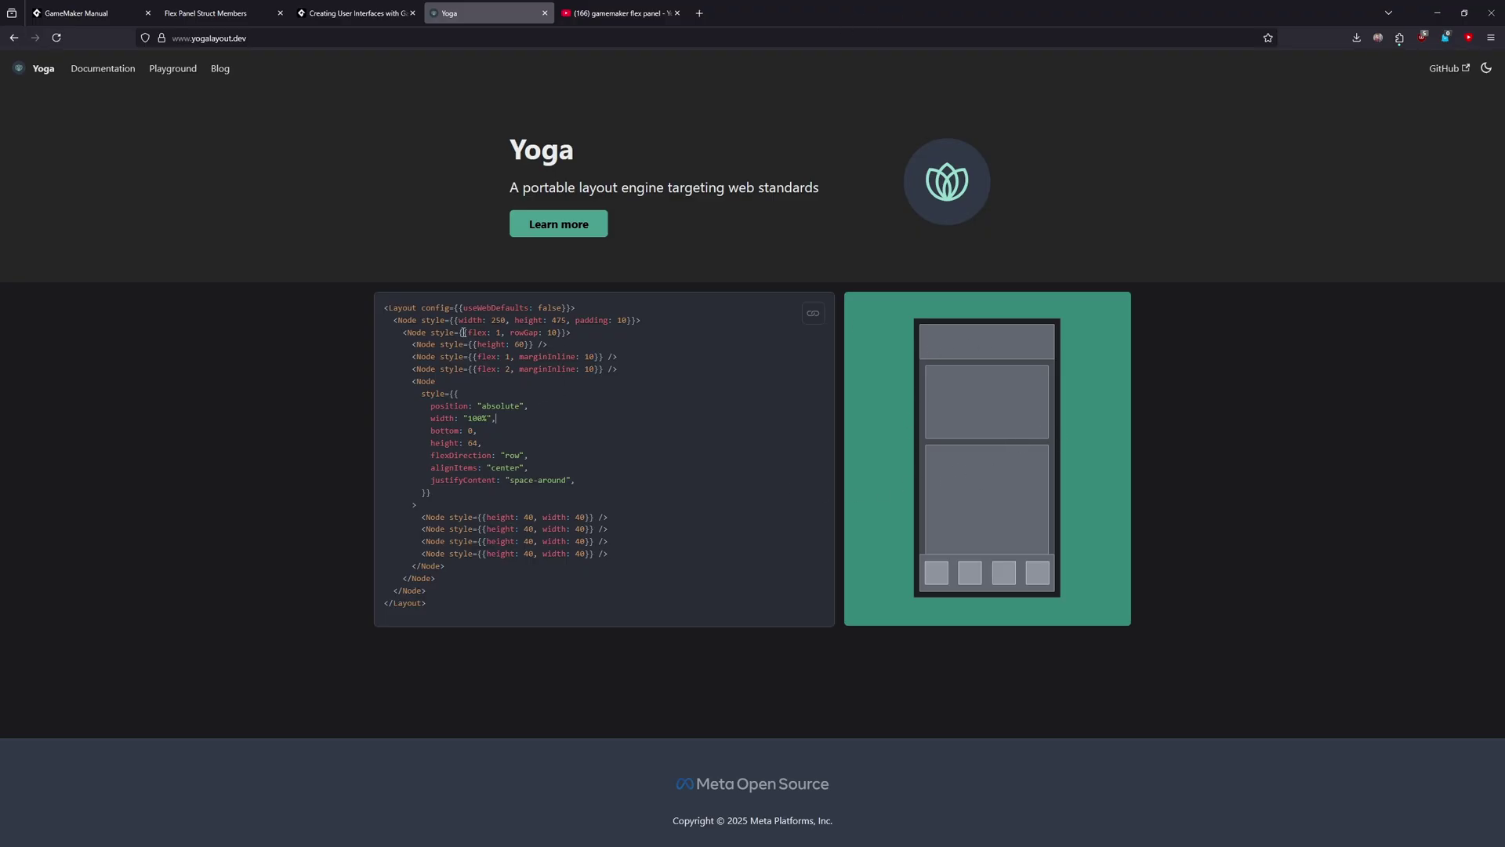
pyautogui.moveTo(459, 329); pyautogui.dragTo(653, 339)
pyautogui.click(653, 338)
pyautogui.press('super+Down')
pyautogui.press('super+Down')
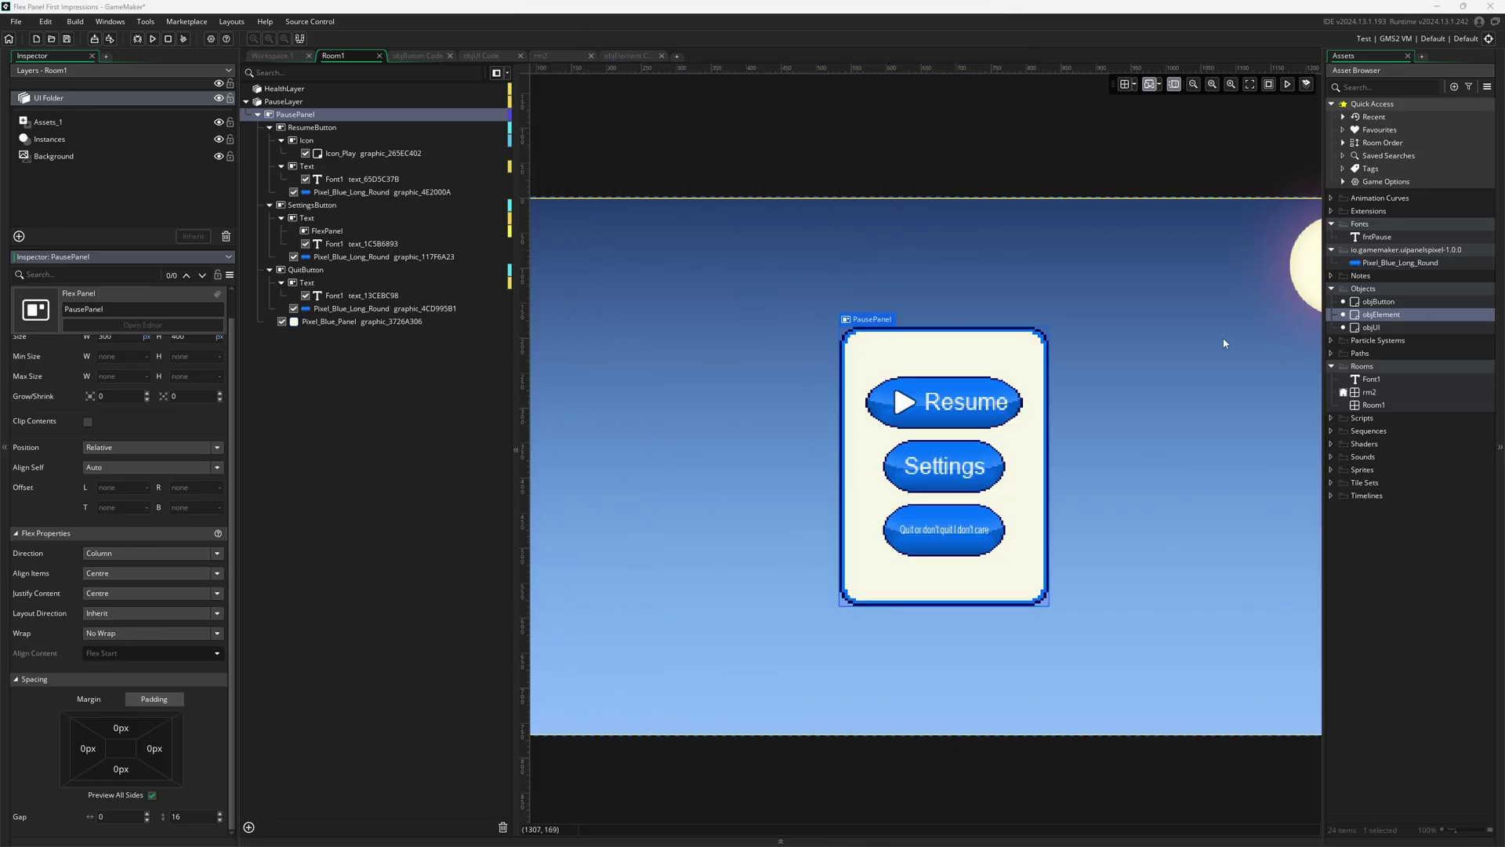
# Step: Review PauseLayer's flex settings and objElement's properties, then open objUI's Create code
pyautogui.click(1076, 435)
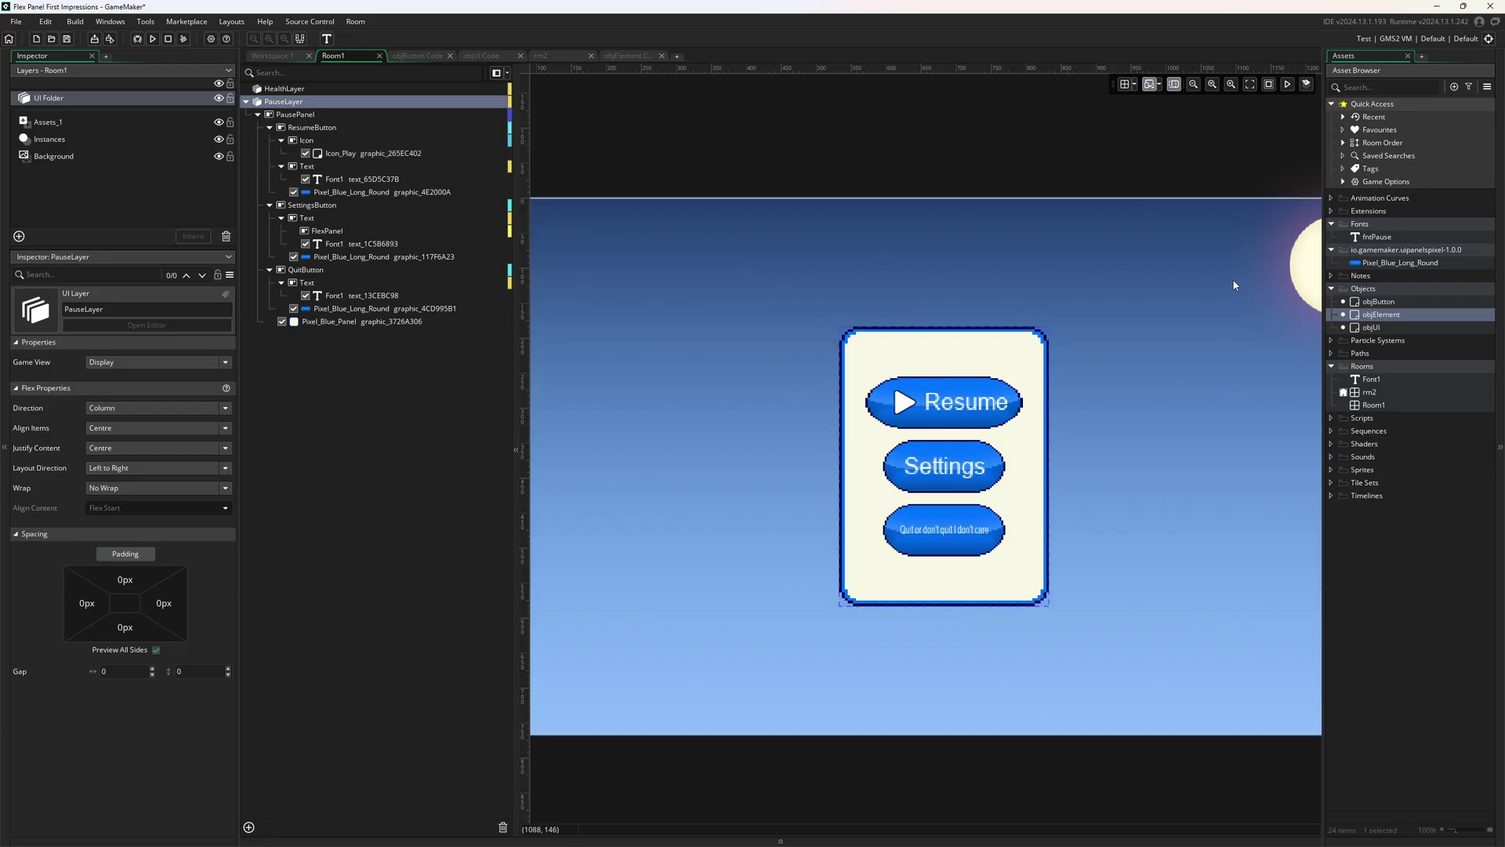
pyautogui.click(1425, 315)
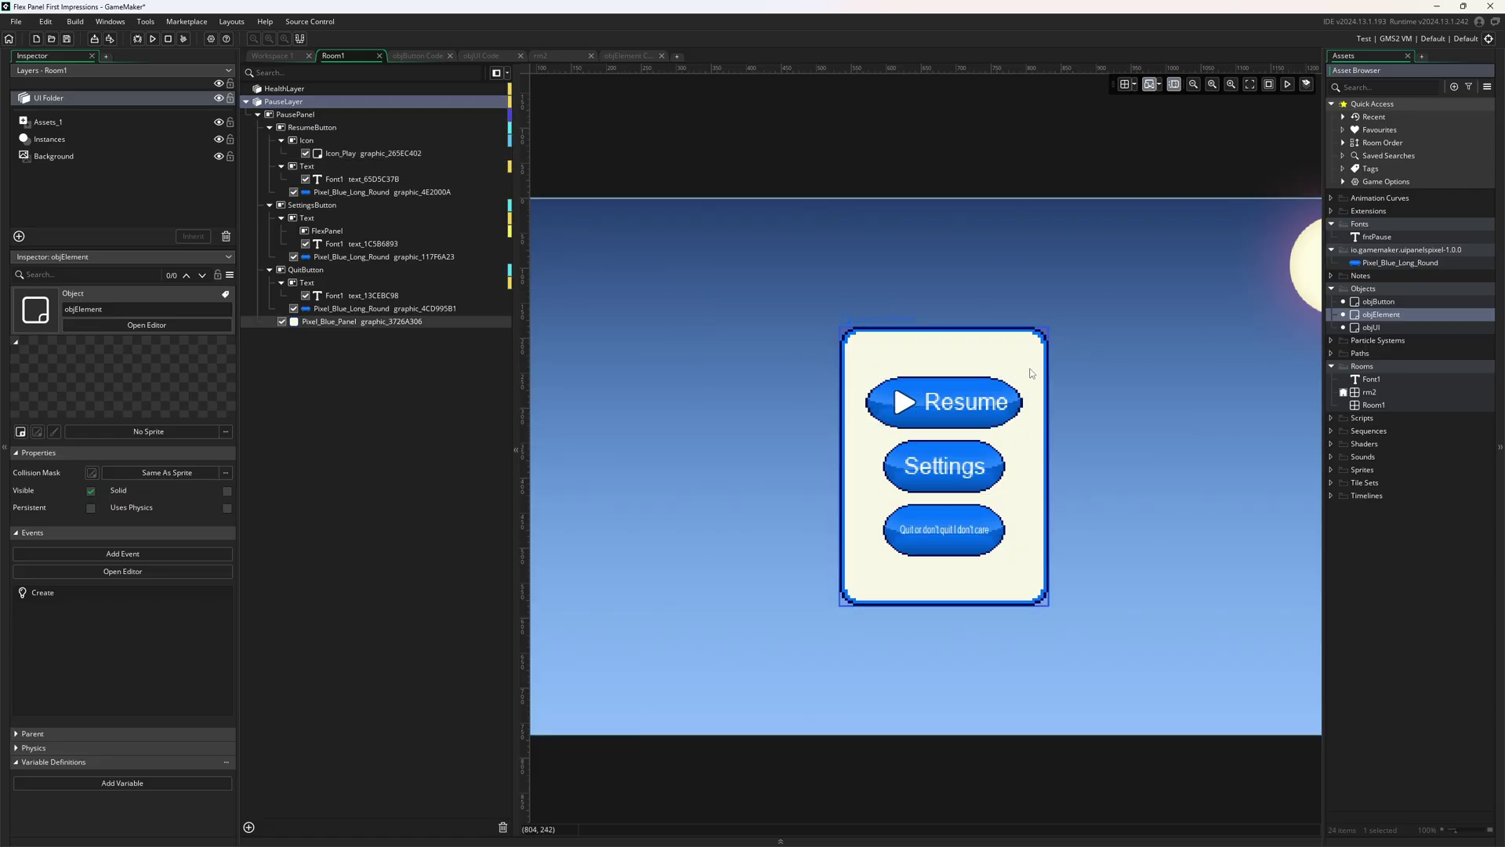
pyautogui.click(1142, 417)
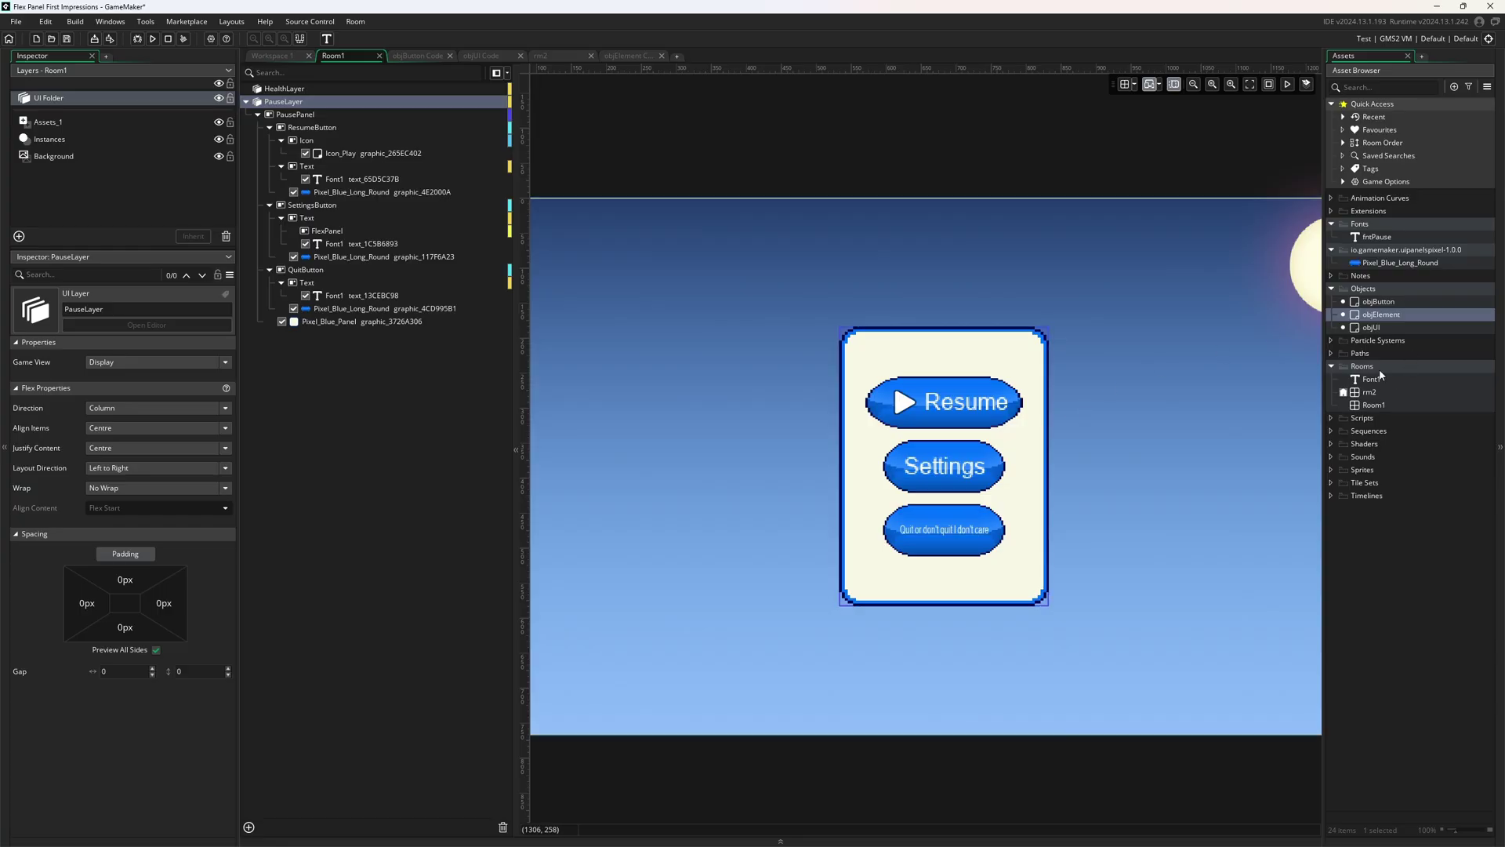
pyautogui.doubleClick(1379, 326)
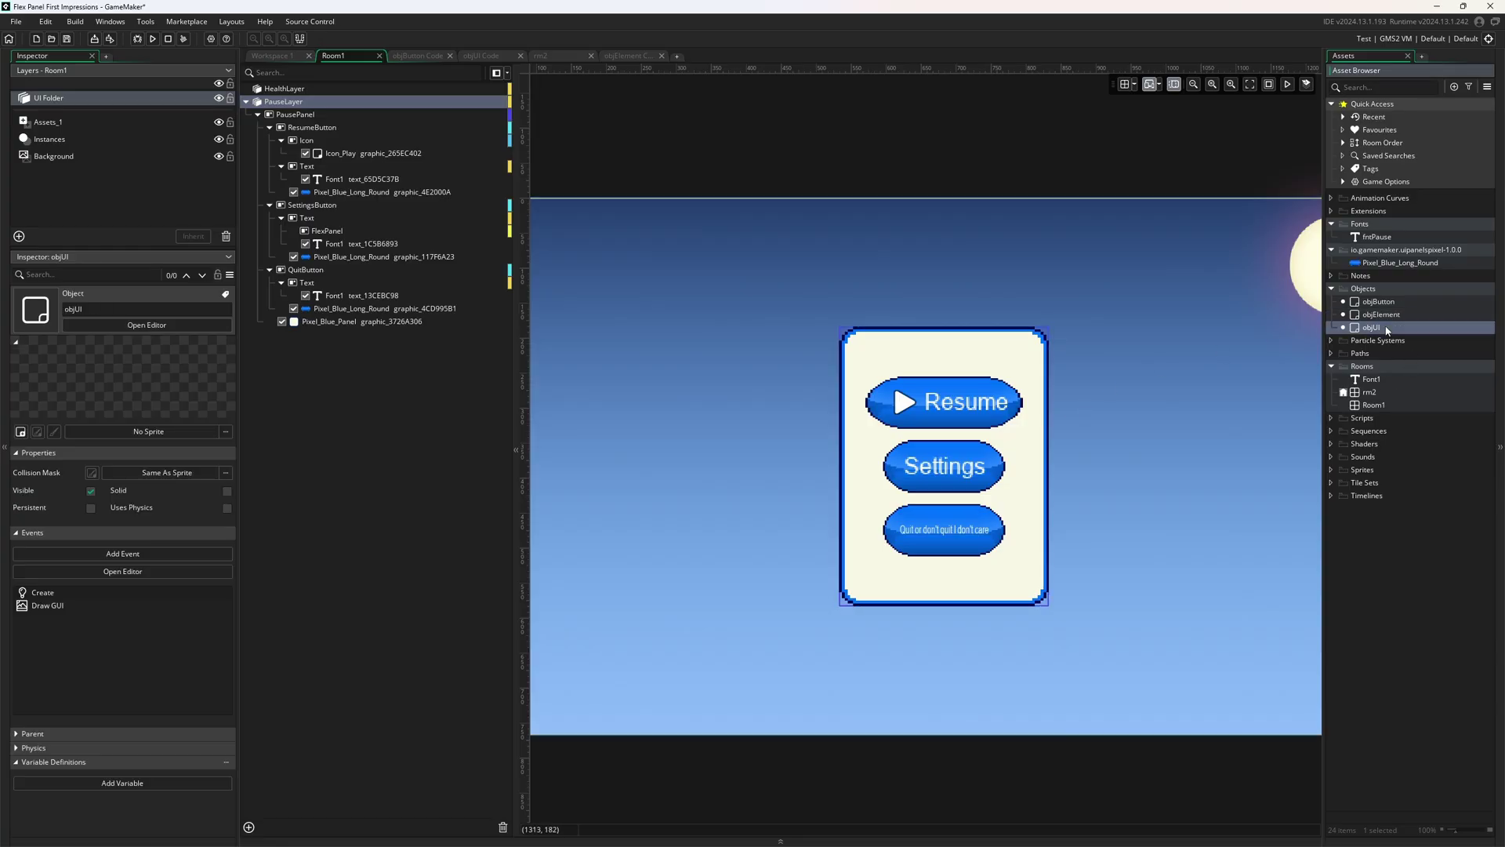
# Step: Maximize the code editor with F12 and go through the n_root node definition and its children
pyautogui.press('F12')
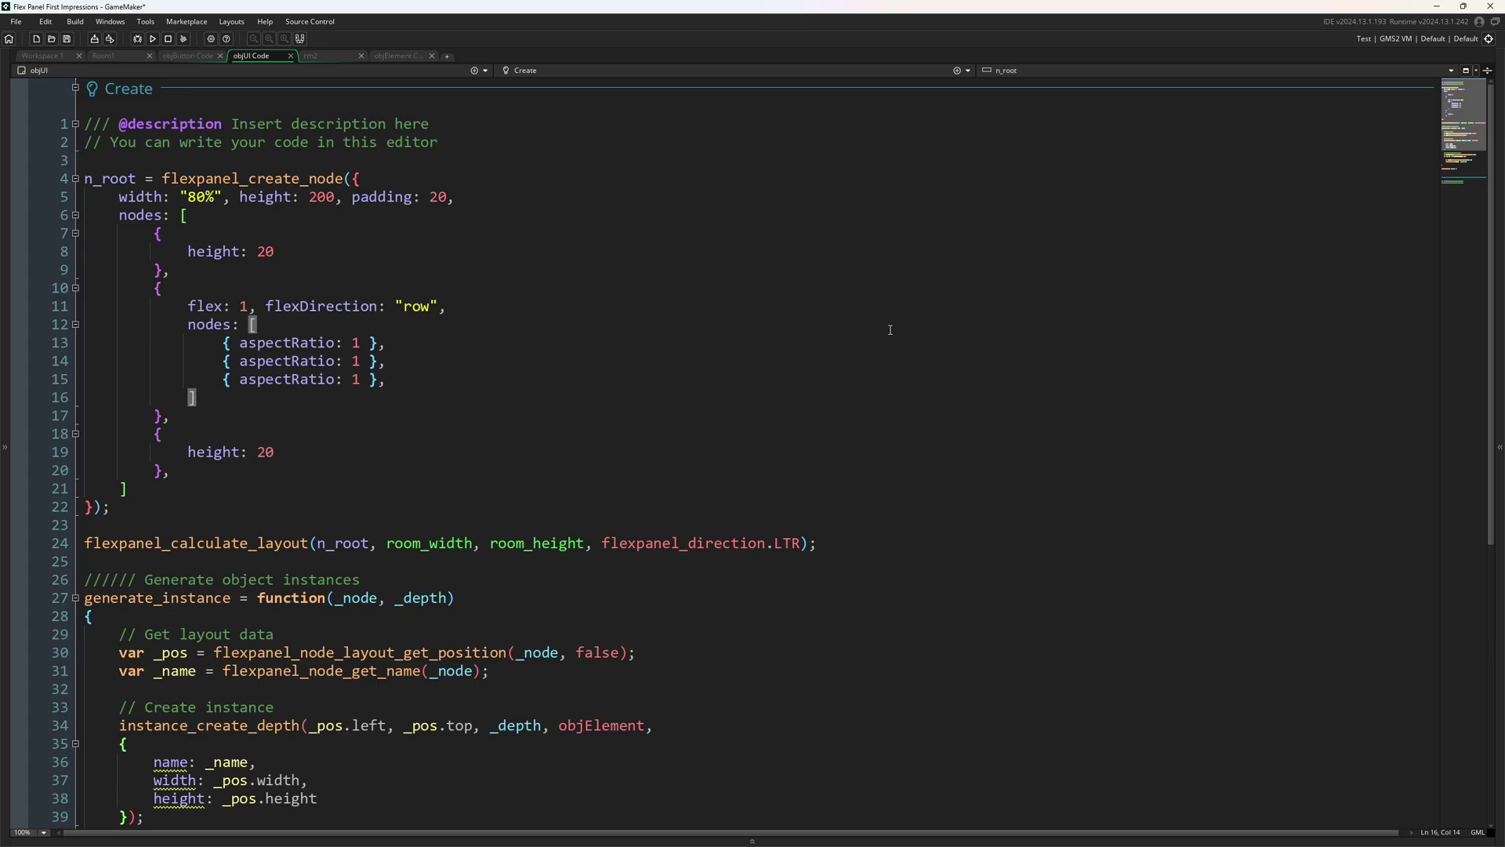
pyautogui.click(863, 354)
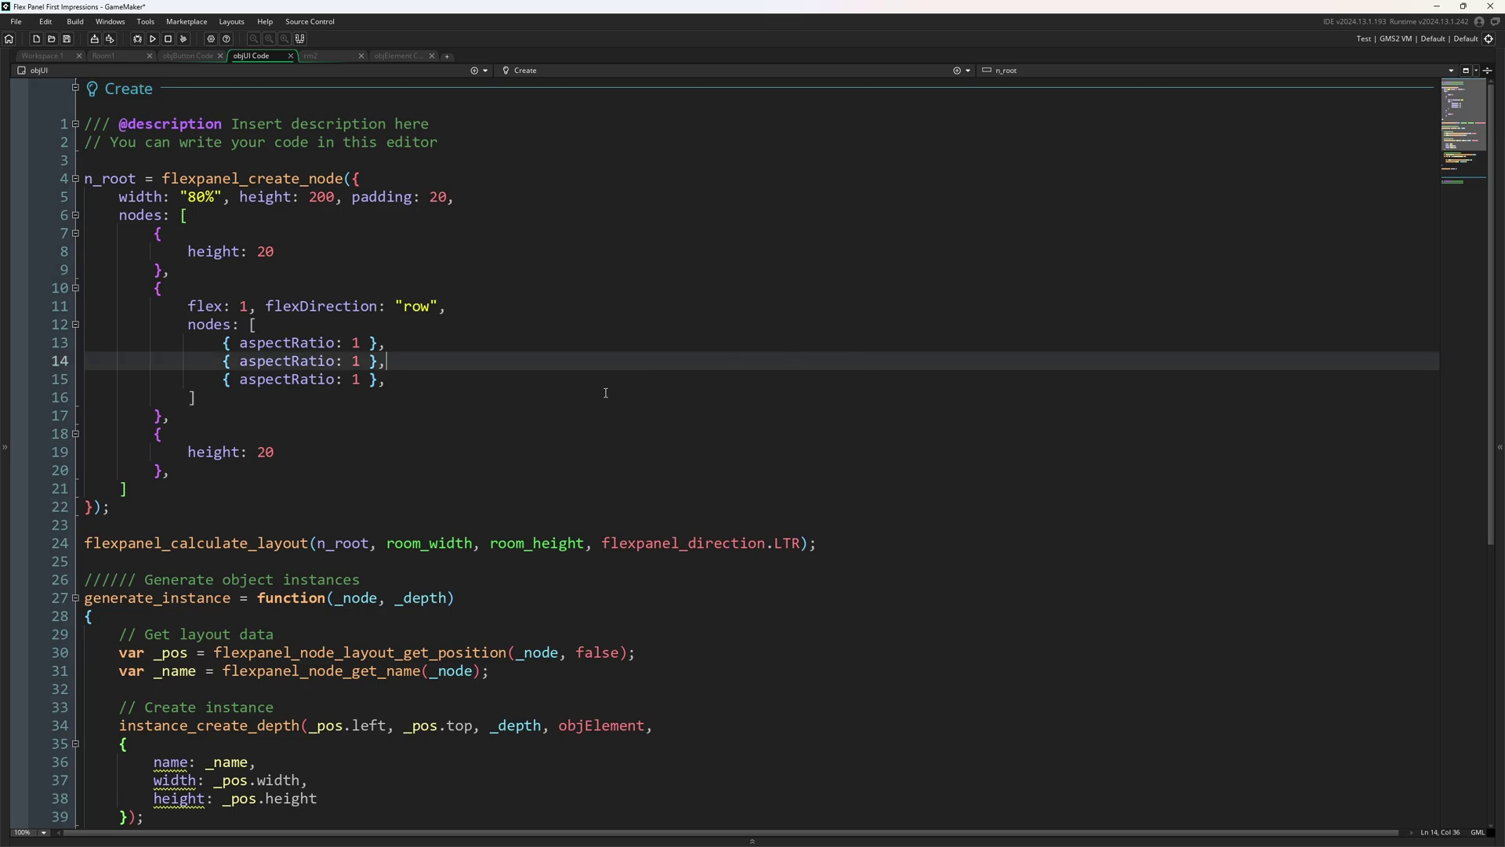
pyautogui.moveTo(339, 502); pyautogui.dragTo(69, 174)
pyautogui.click(445, 405)
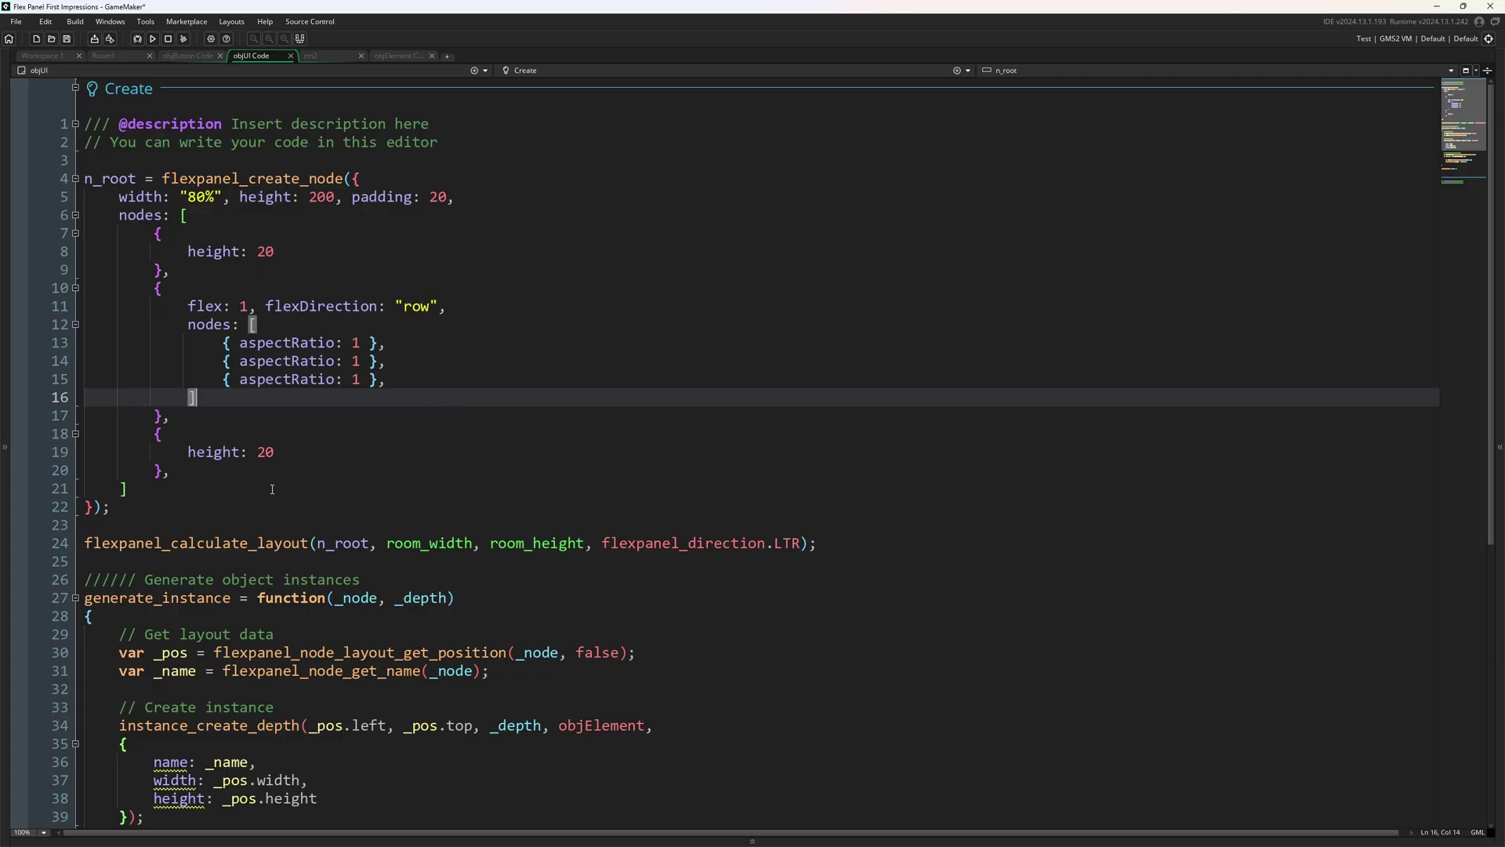
pyautogui.moveTo(272, 490); pyautogui.dragTo(65, 199)
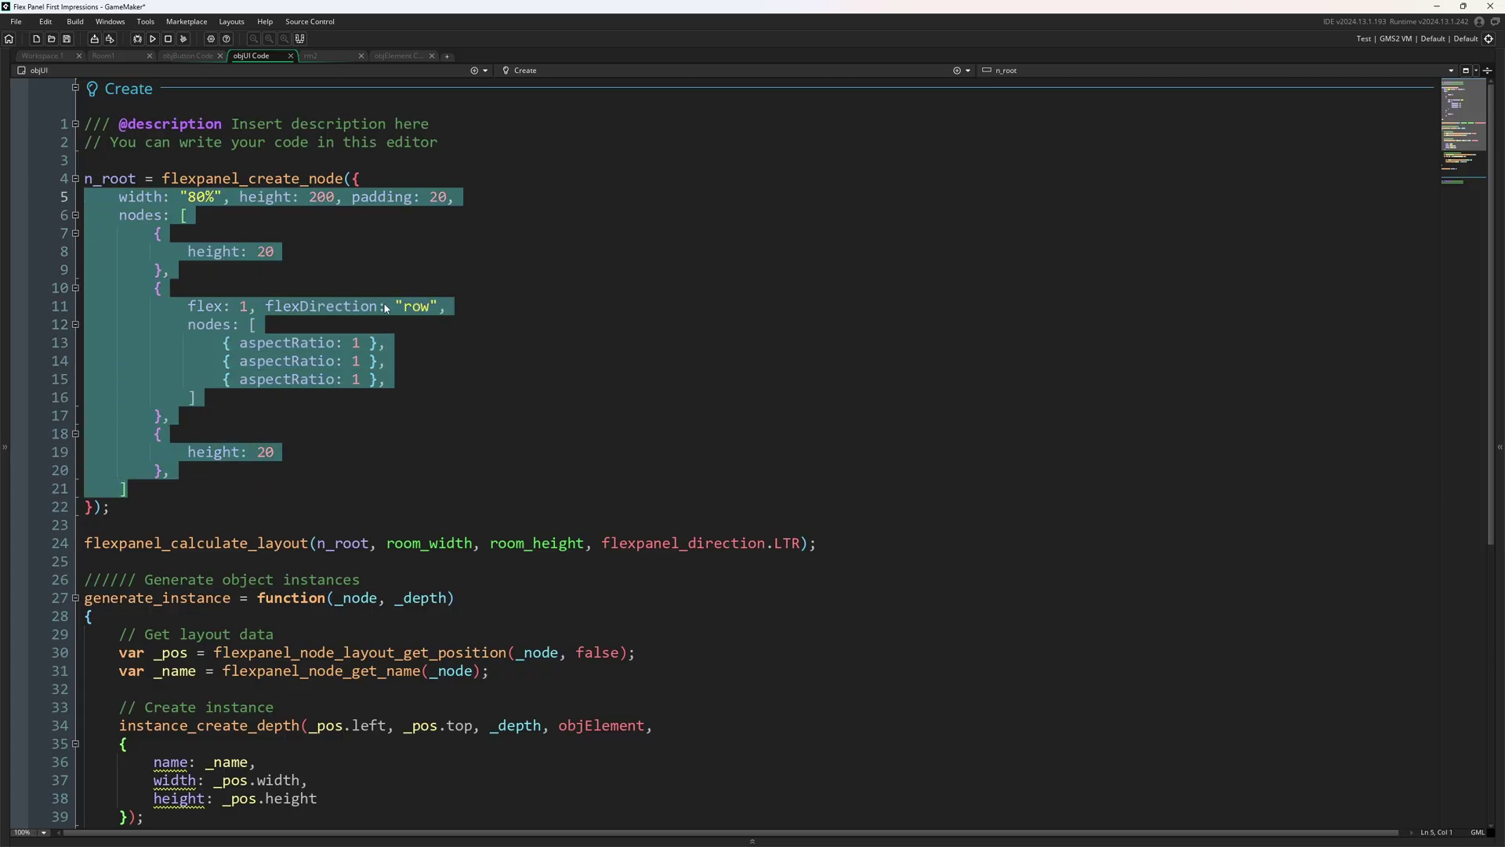
pyautogui.click(385, 410)
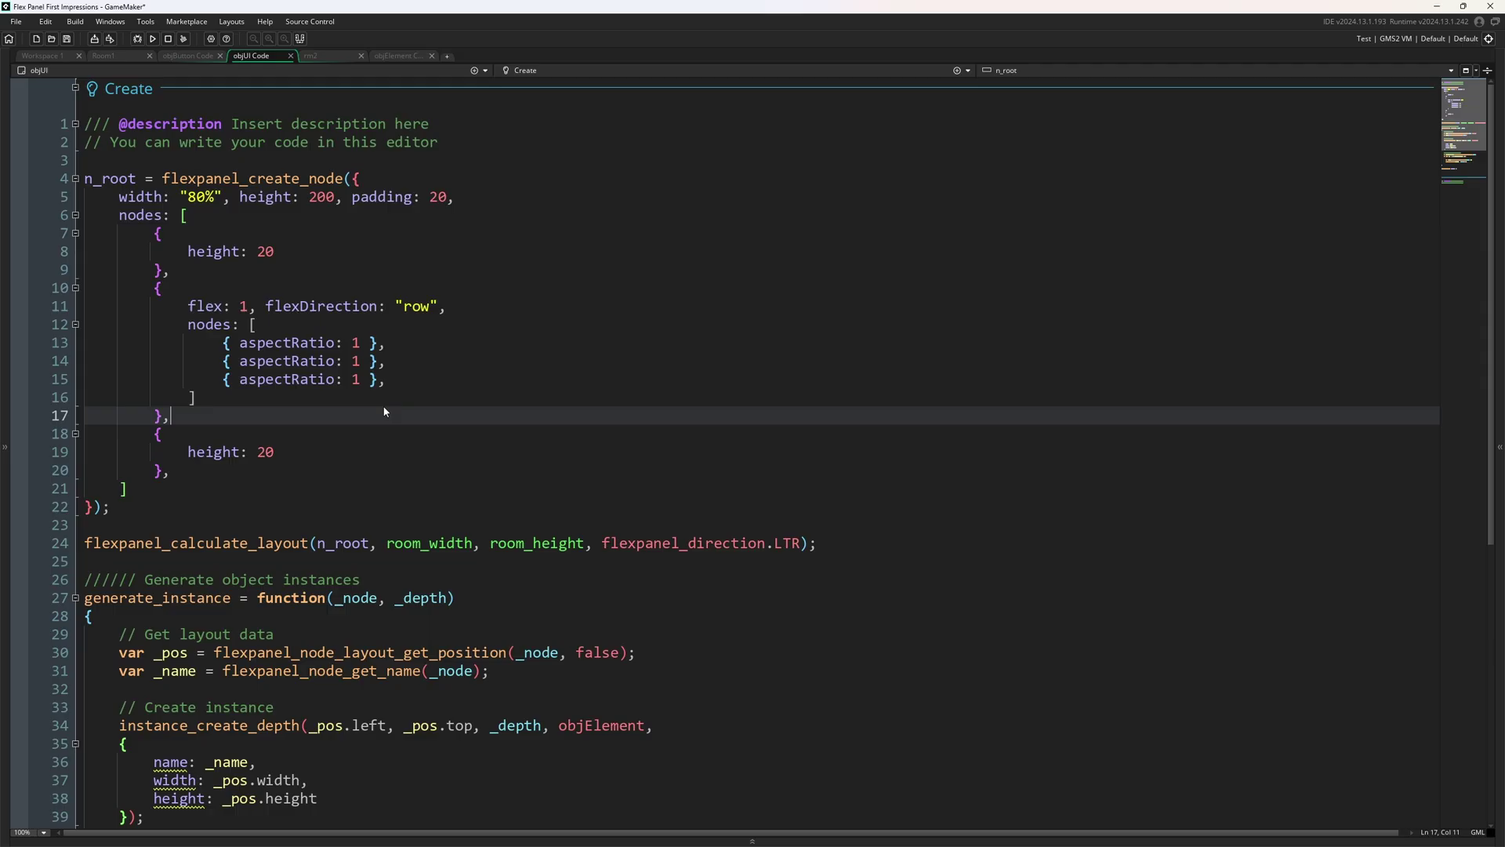
# Step: Trace flexpanel_node_layout_get_position and the generate_instance(n_root, 0) call
pyautogui.scroll(-4, 251, 396)
pyautogui.scroll(-2, 261, 399)
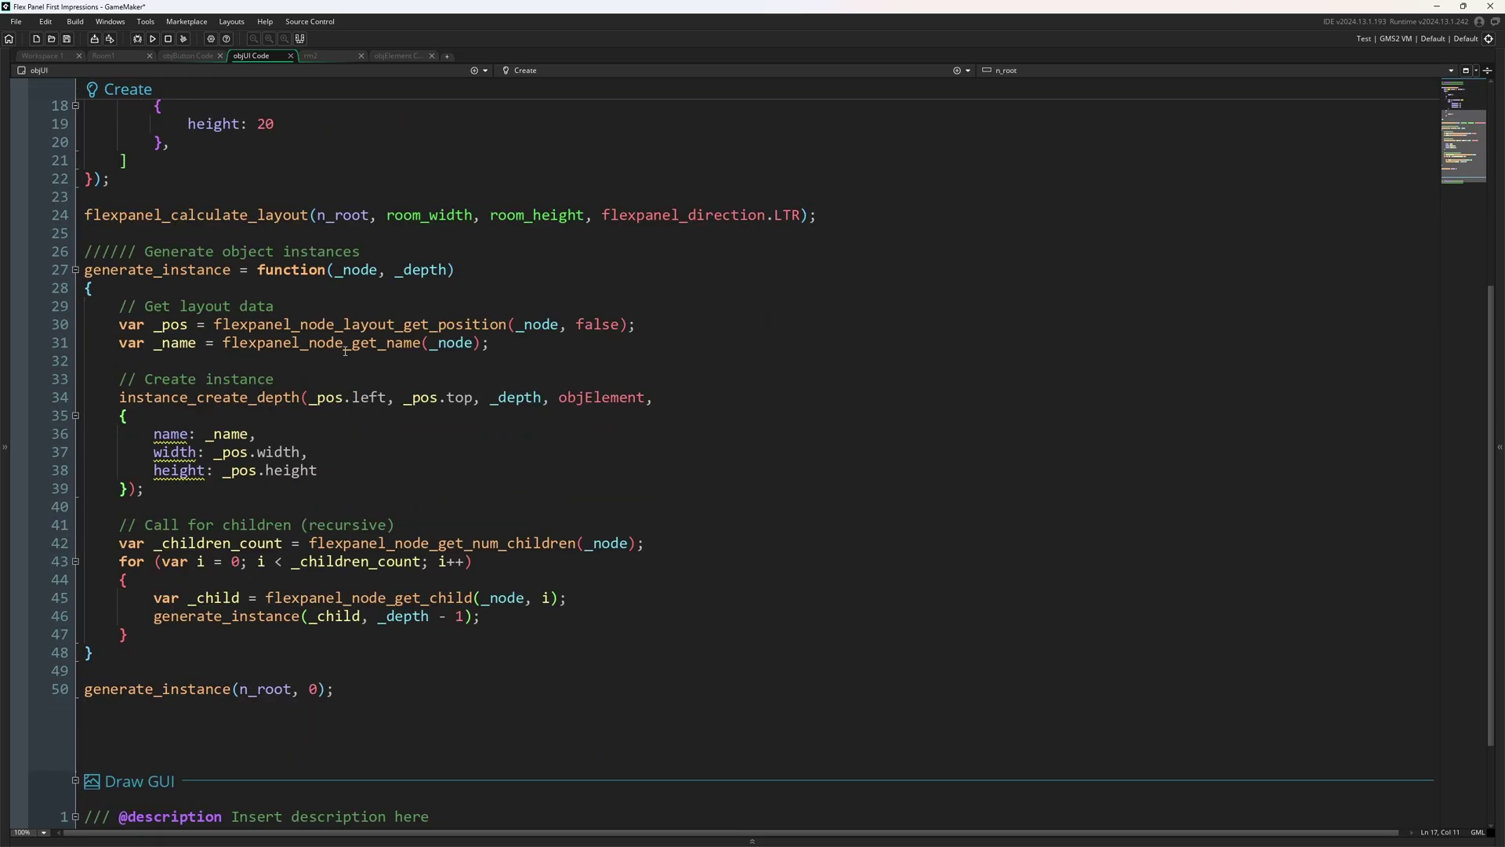
pyautogui.moveTo(220, 322); pyautogui.dragTo(504, 323)
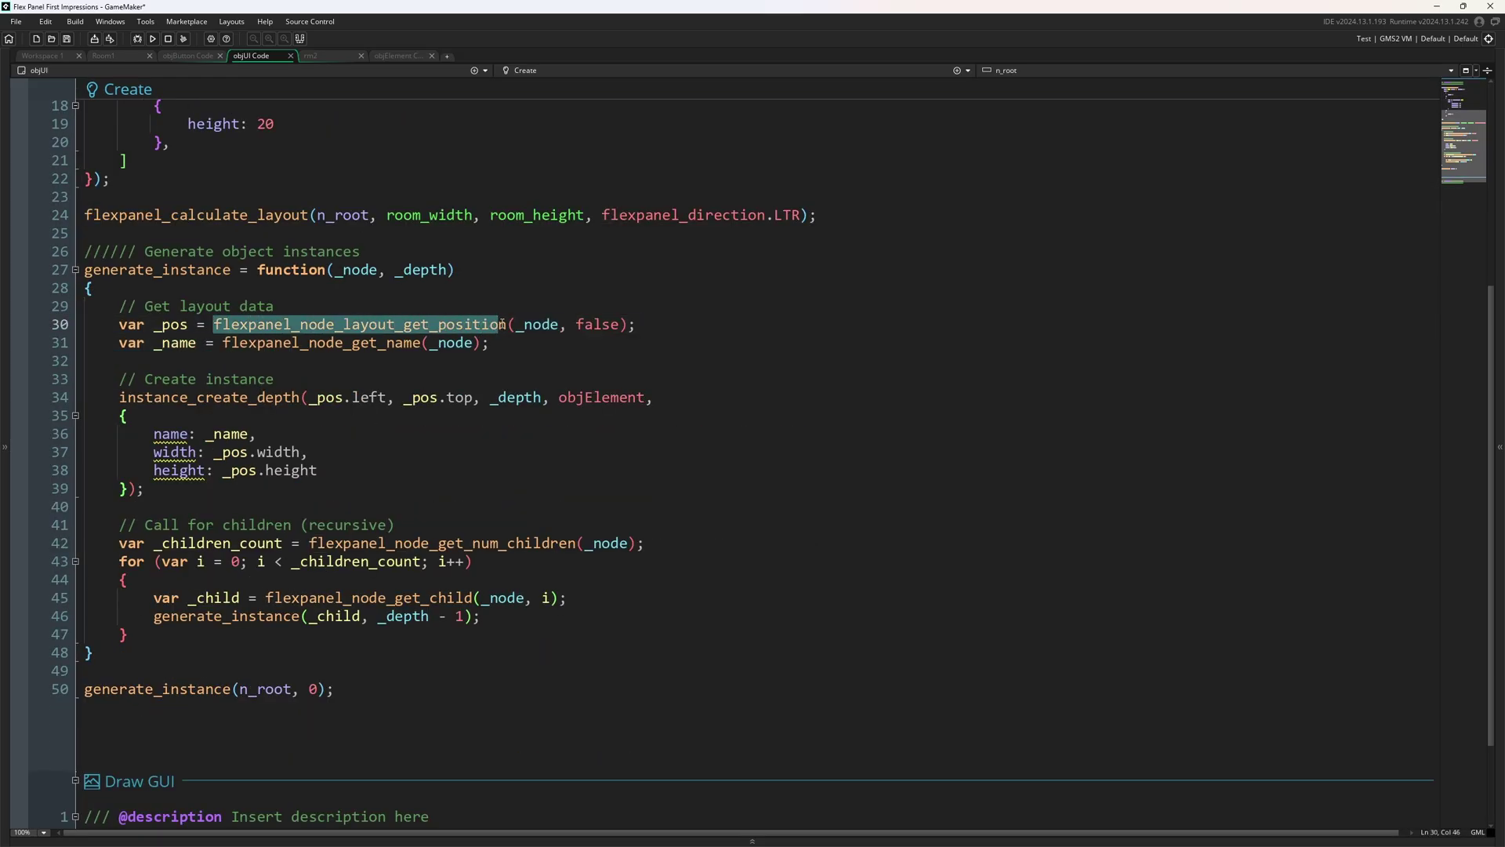
pyautogui.click(659, 323)
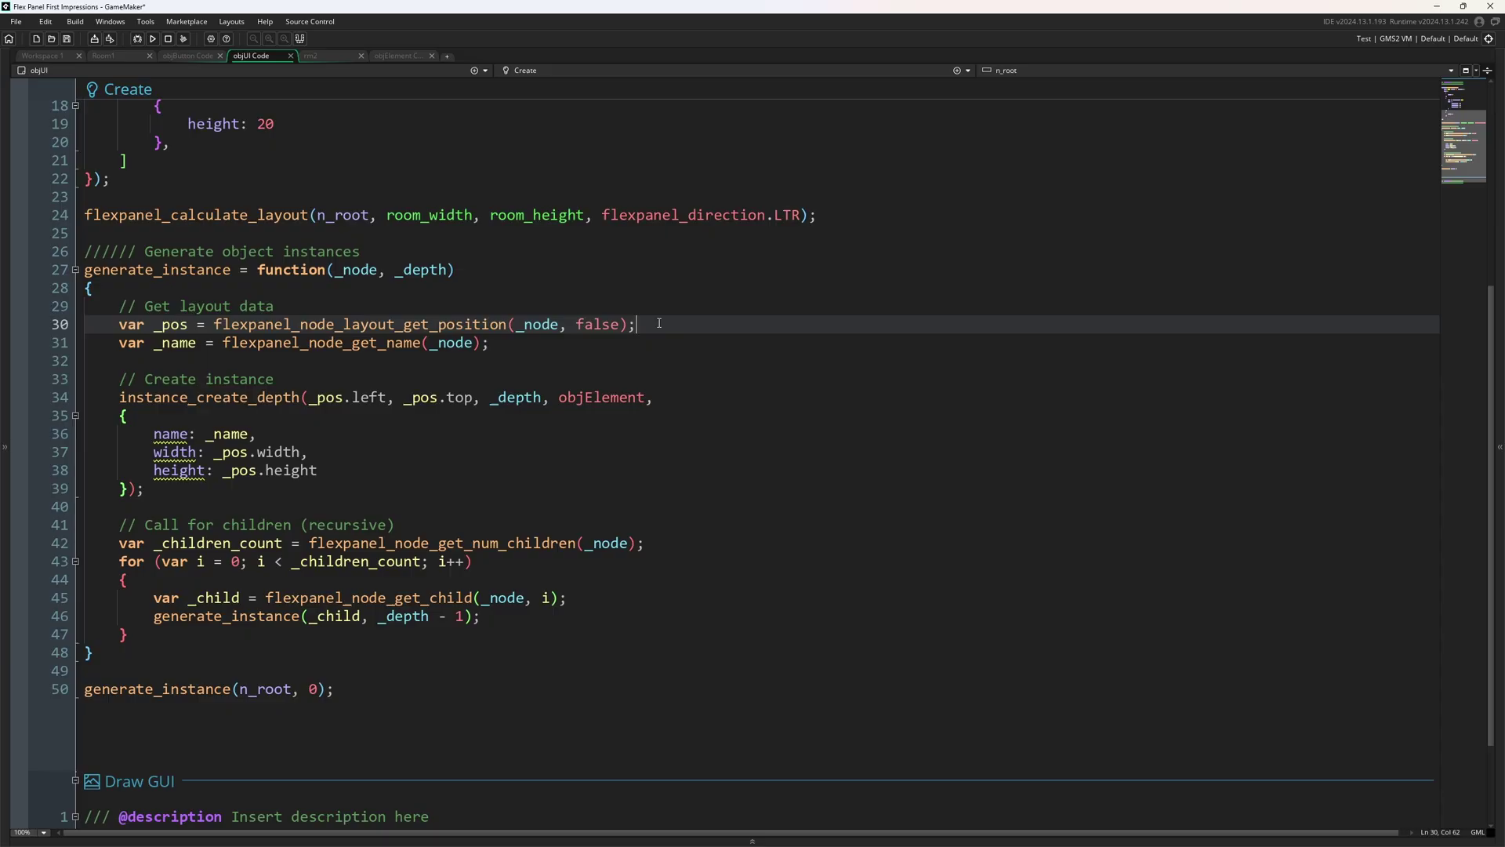
pyautogui.scroll(-2, 658, 323)
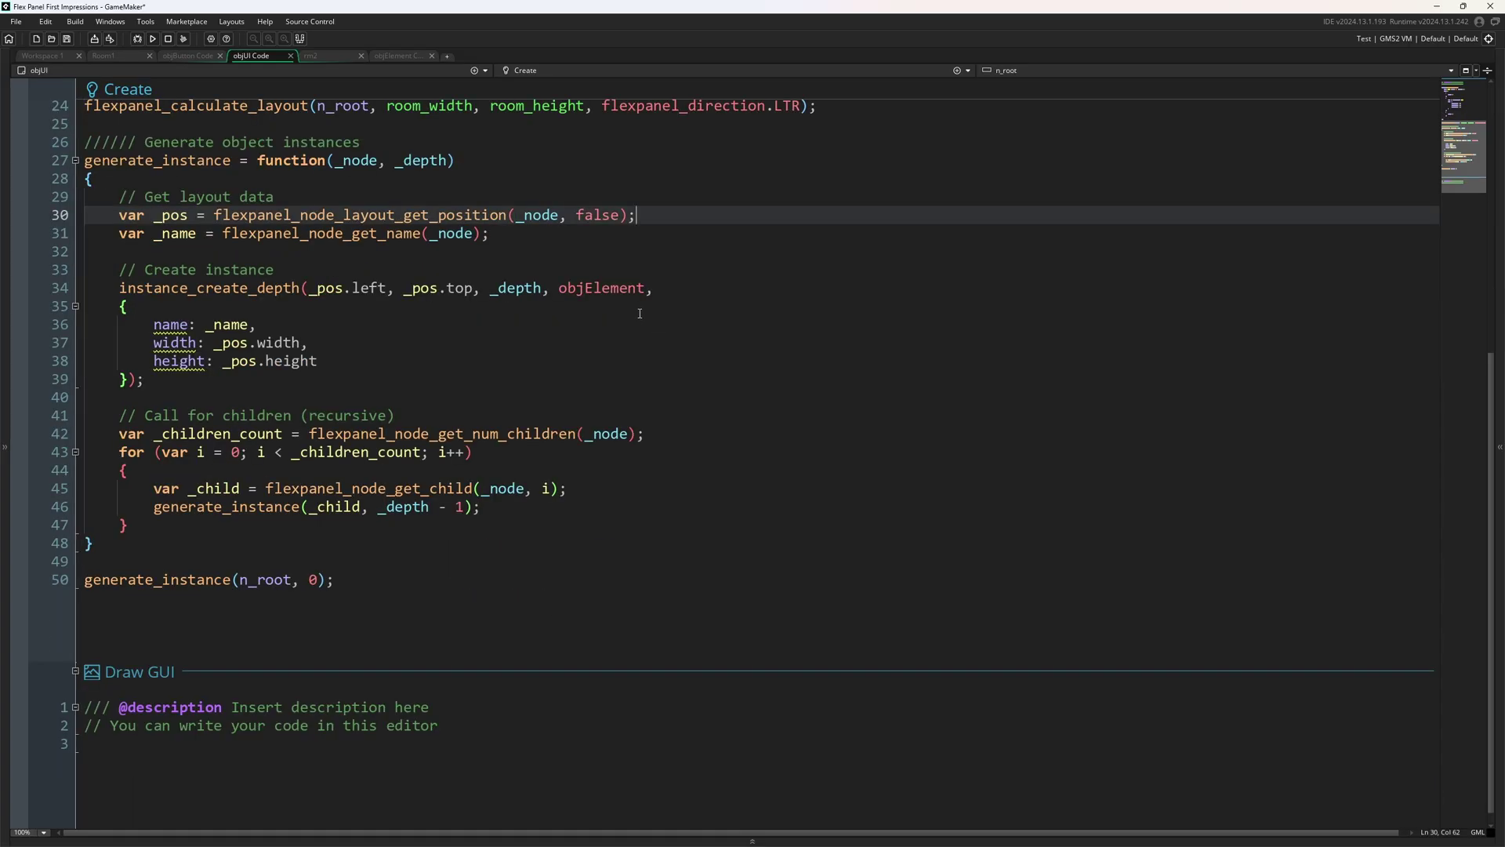
pyautogui.scroll(-1, 640, 314)
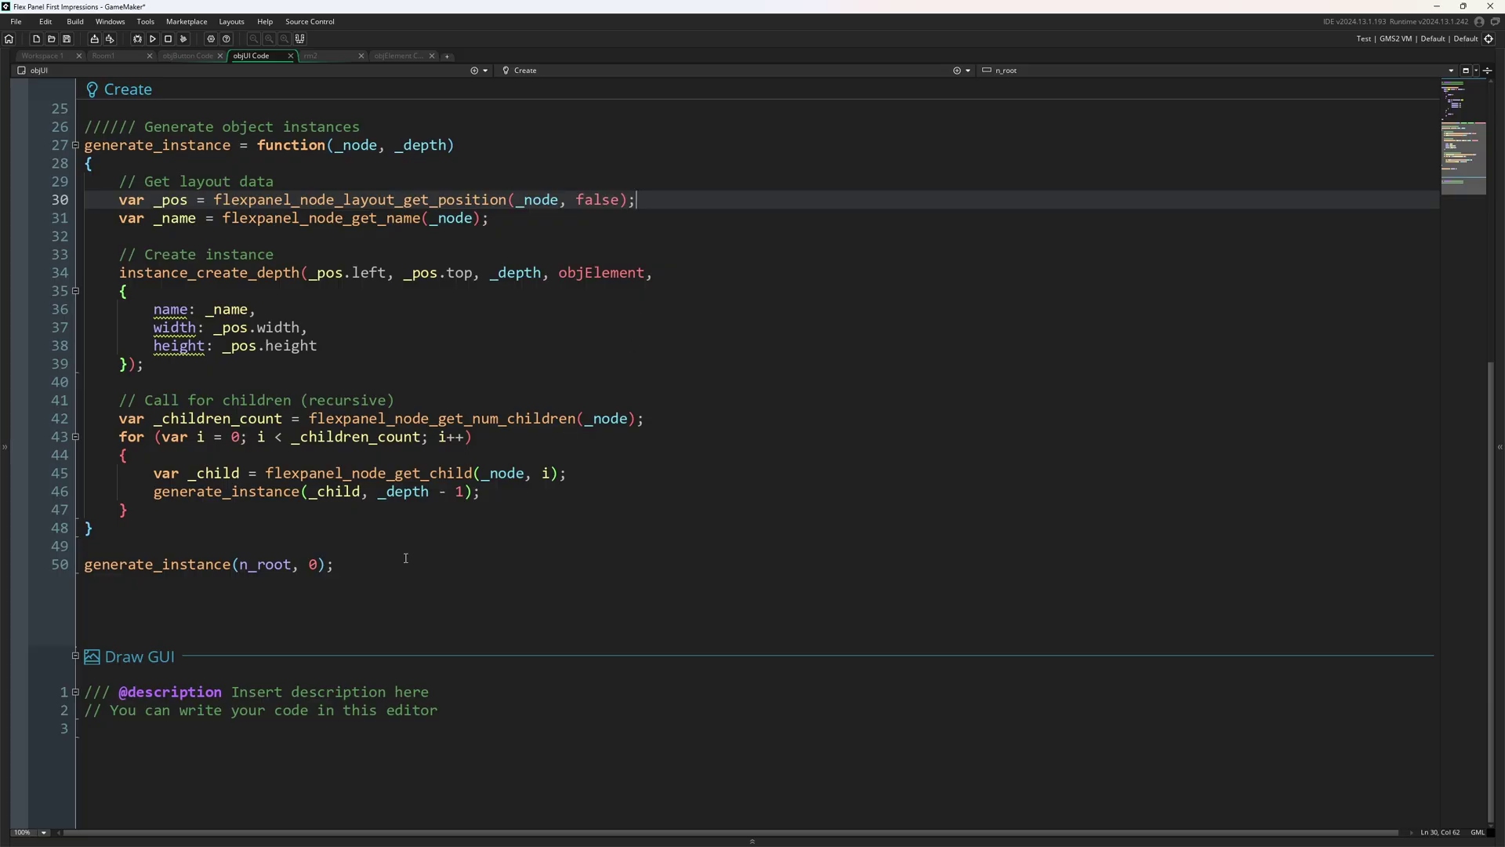
pyautogui.click(430, 578)
pyautogui.scroll(2, 567, 544)
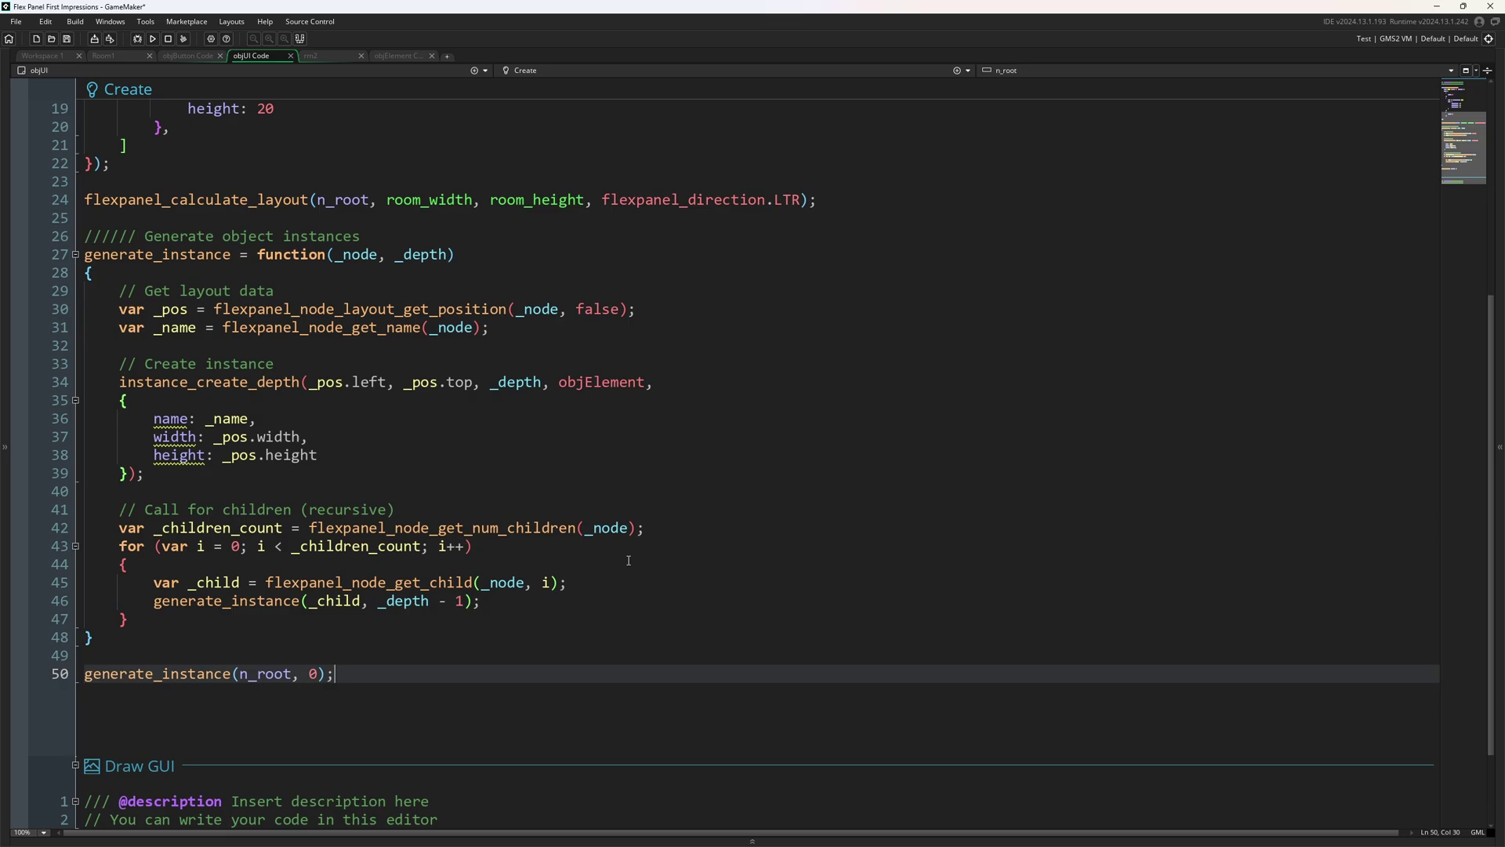
pyautogui.scroll(2, 628, 557)
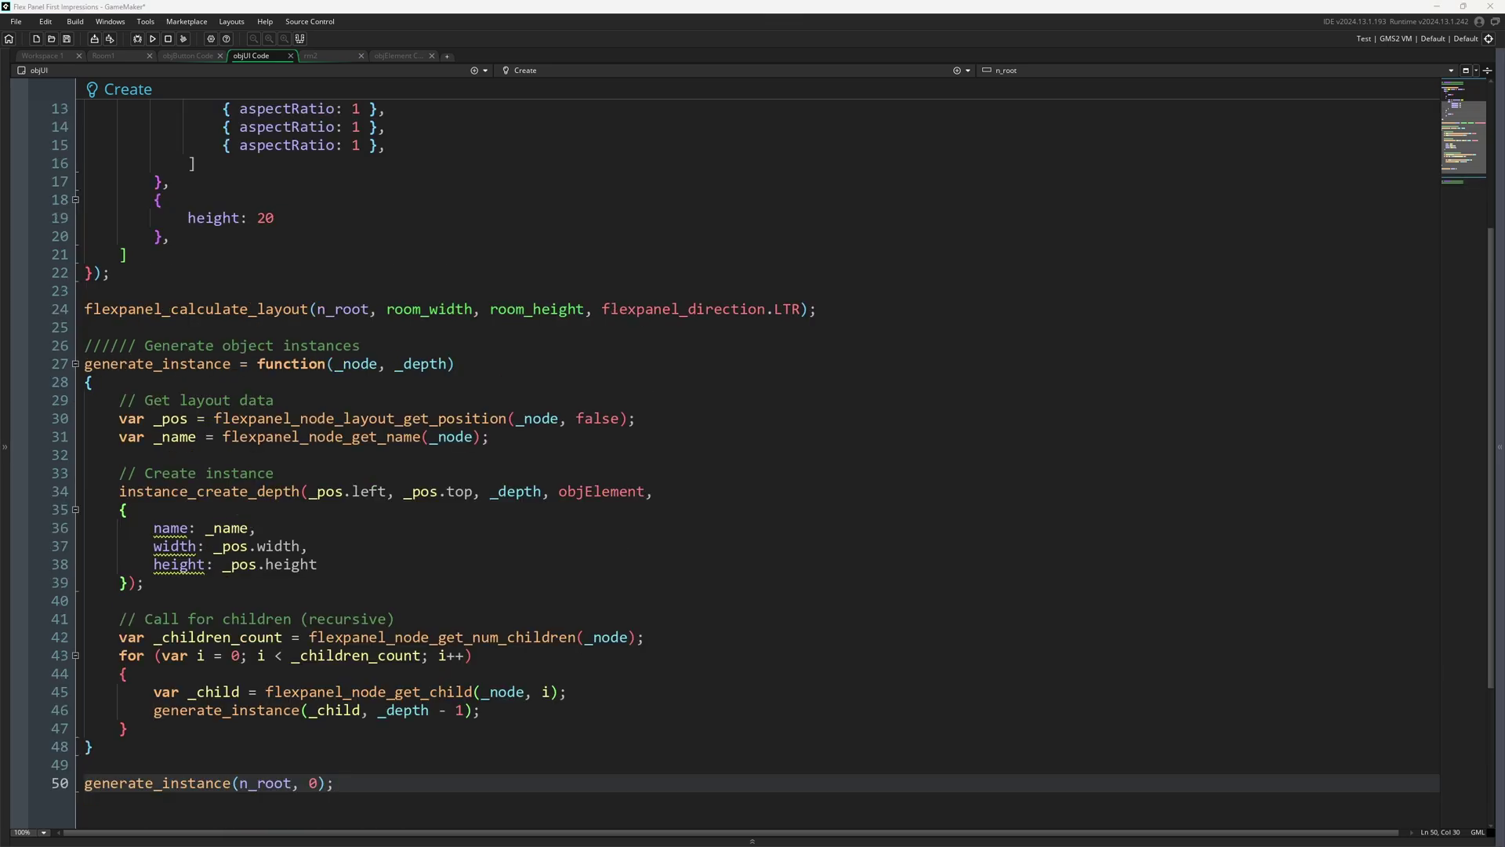
# Step: On the Flex Panel Struct Members page, review the example node code and property list
pyautogui.hotkey('alt', 'Tab')
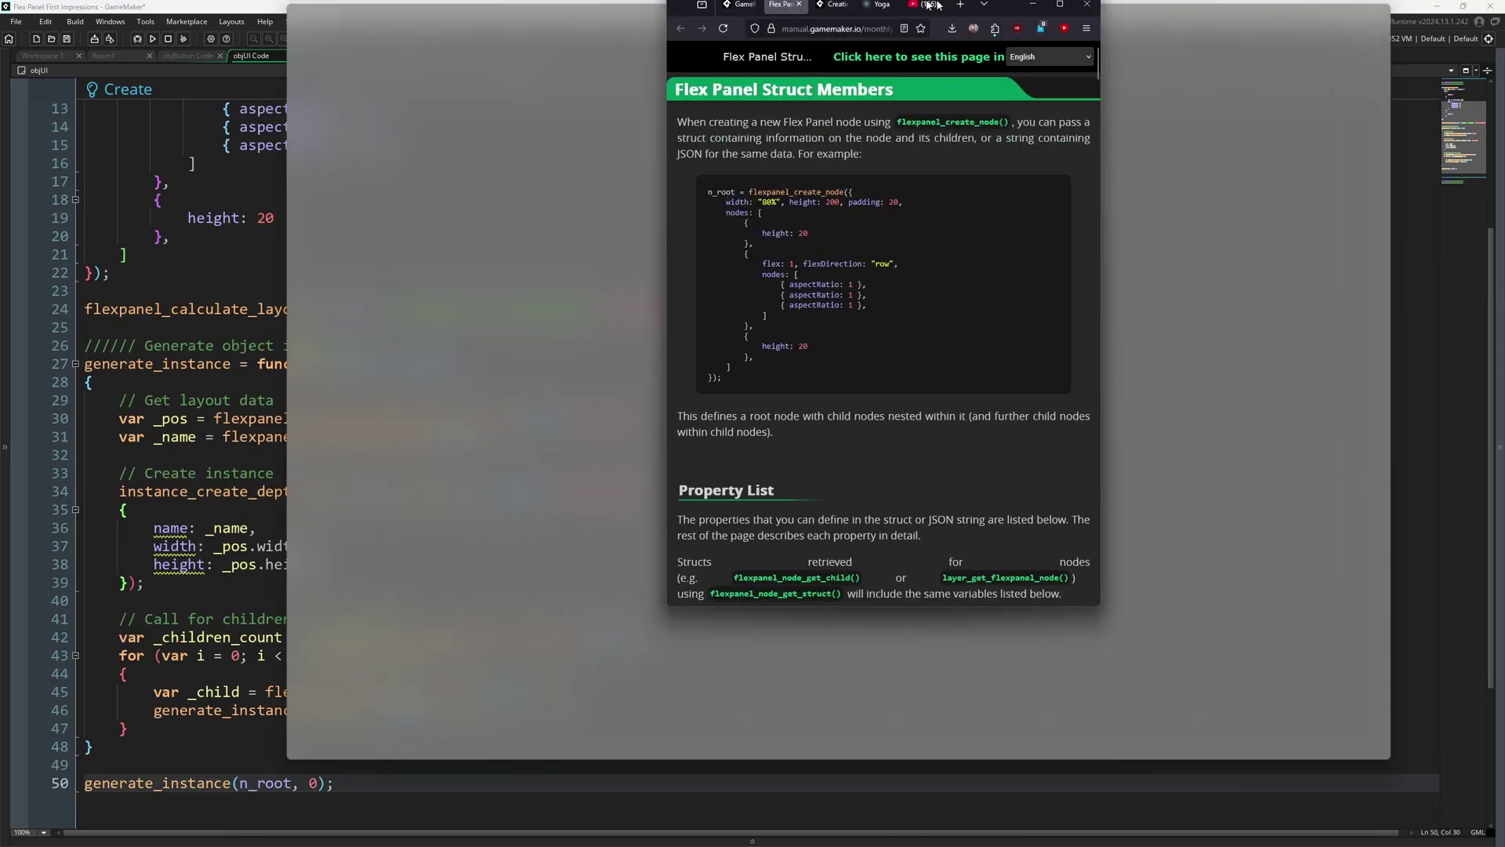
pyautogui.moveTo(168, 373); pyautogui.dragTo(39, 169)
pyautogui.click(416, 233)
pyautogui.scroll(-1, 416, 232)
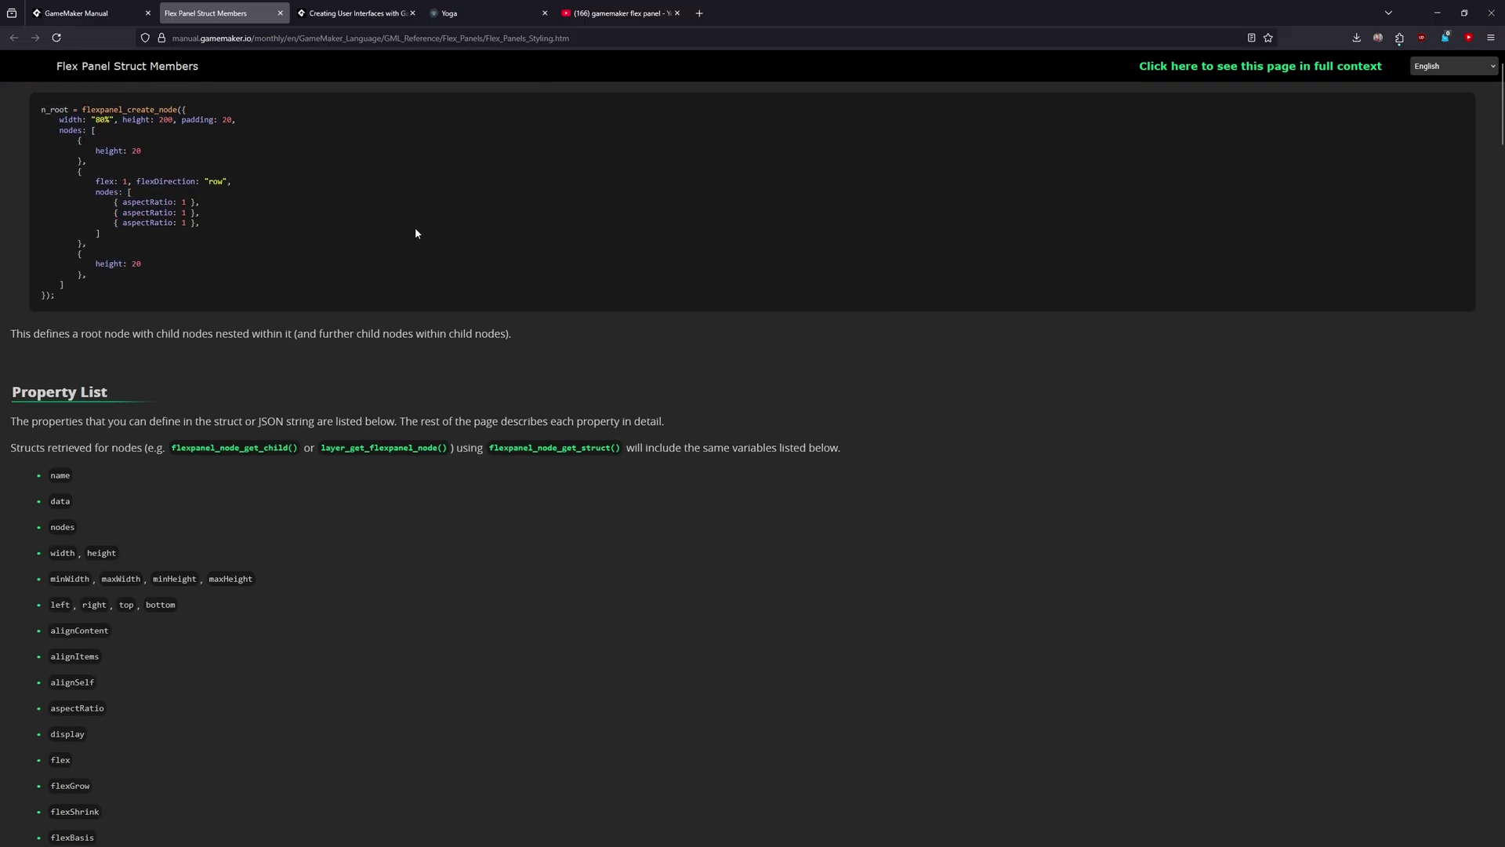
pyautogui.scroll(-2, 435, 247)
pyautogui.scroll(-3, 446, 355)
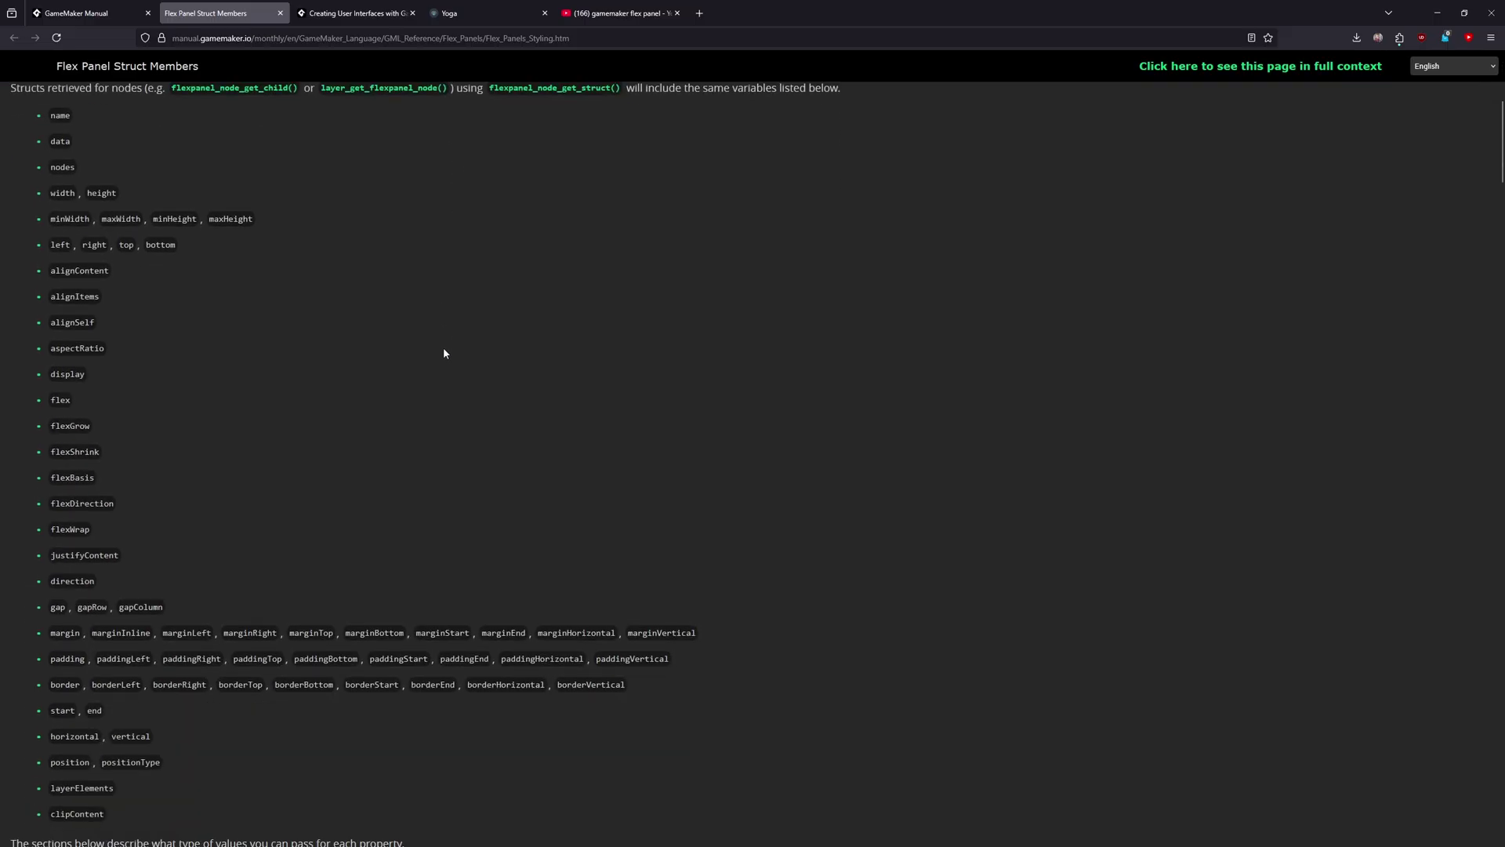
# Step: Scroll through the Flex Panels overview page, then open the Creating User Interfaces blog post
pyautogui.click(76, 14)
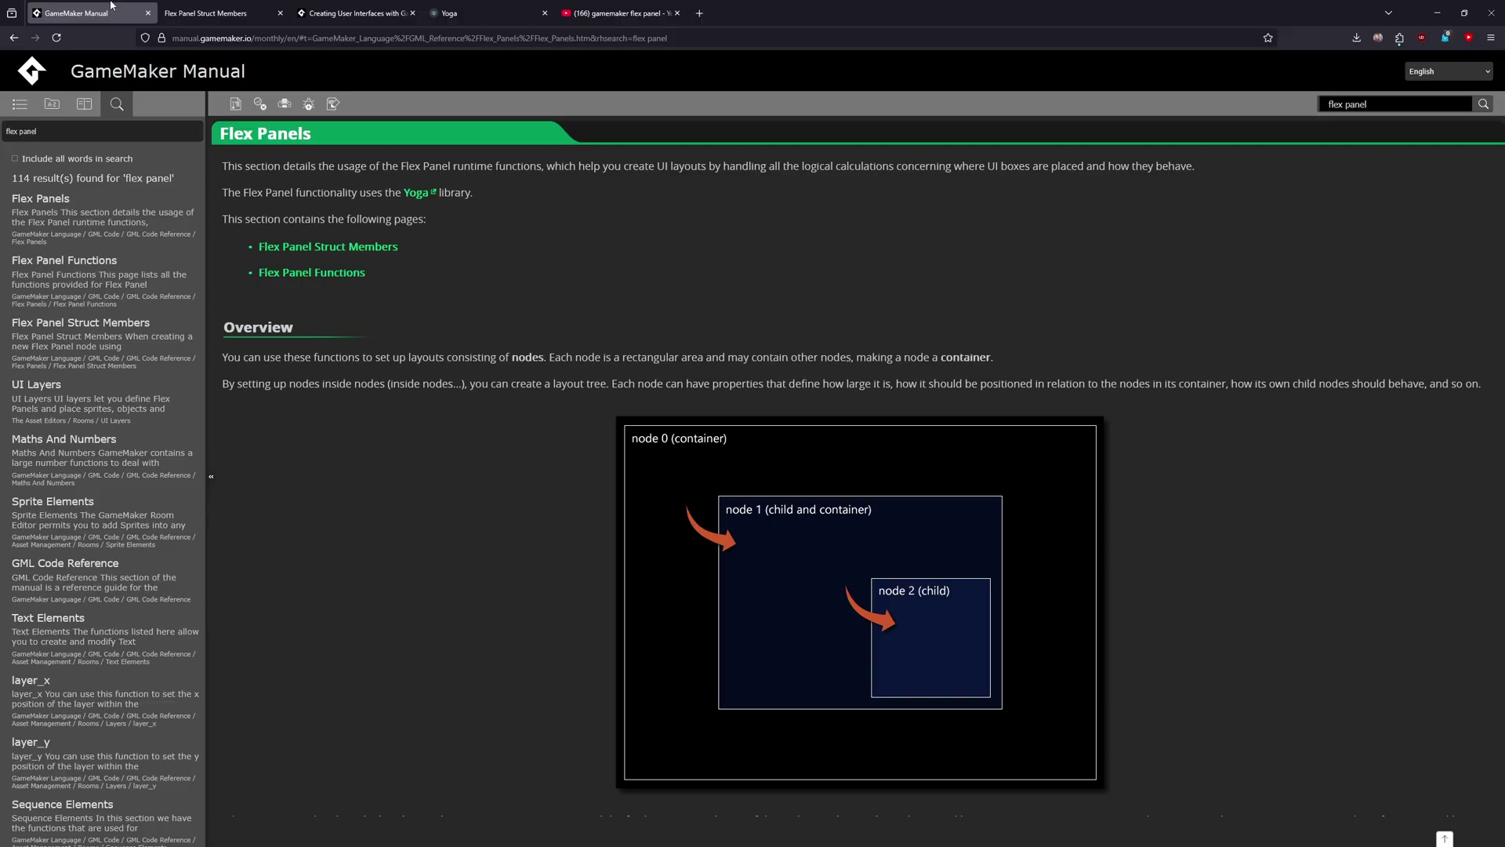
pyautogui.scroll(-5, 482, 408)
pyautogui.scroll(-8, 494, 411)
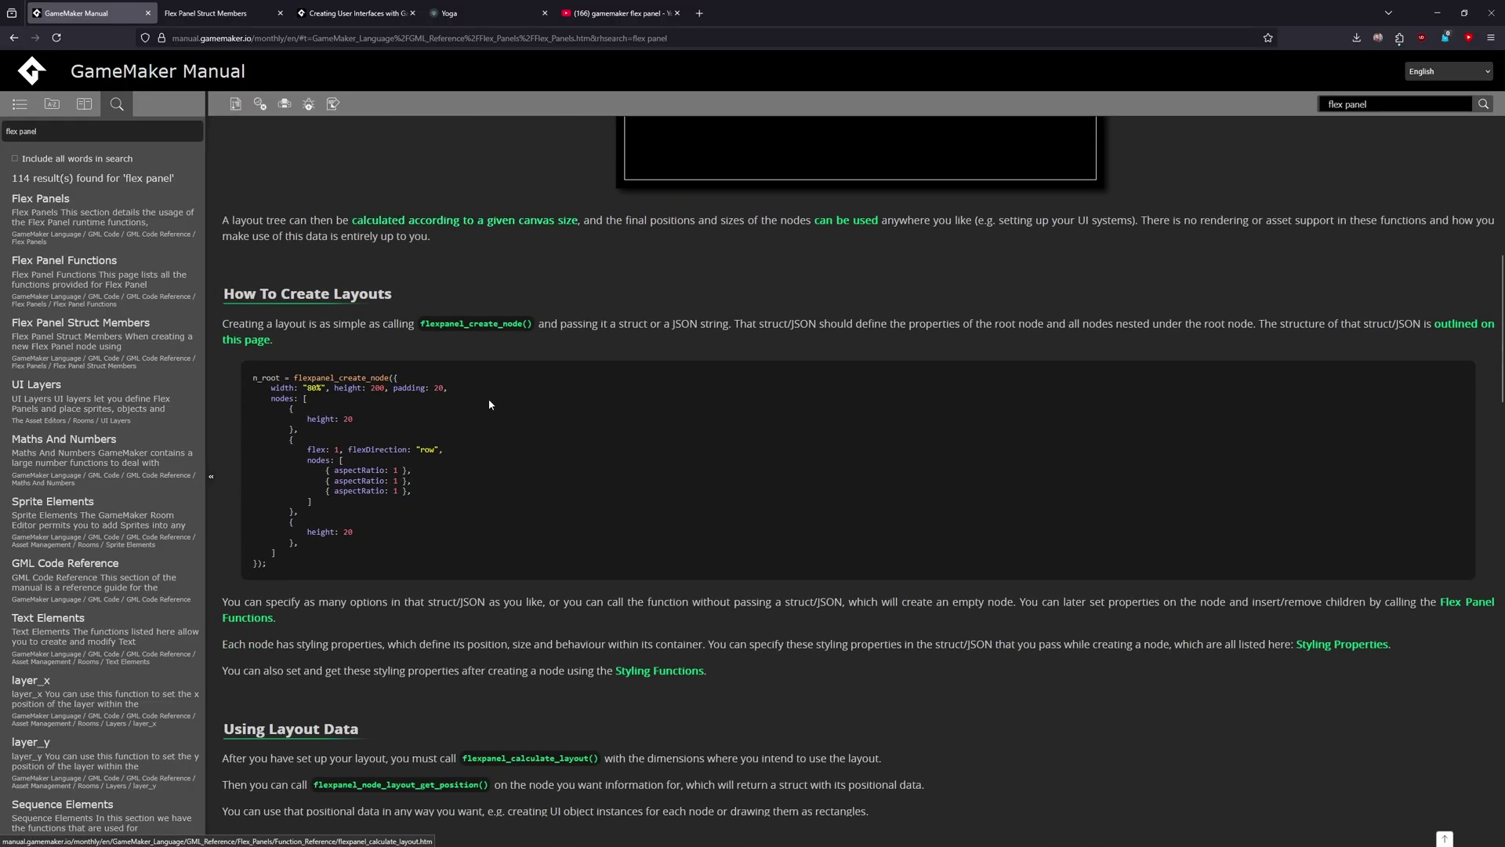
pyautogui.scroll(-3, 487, 418)
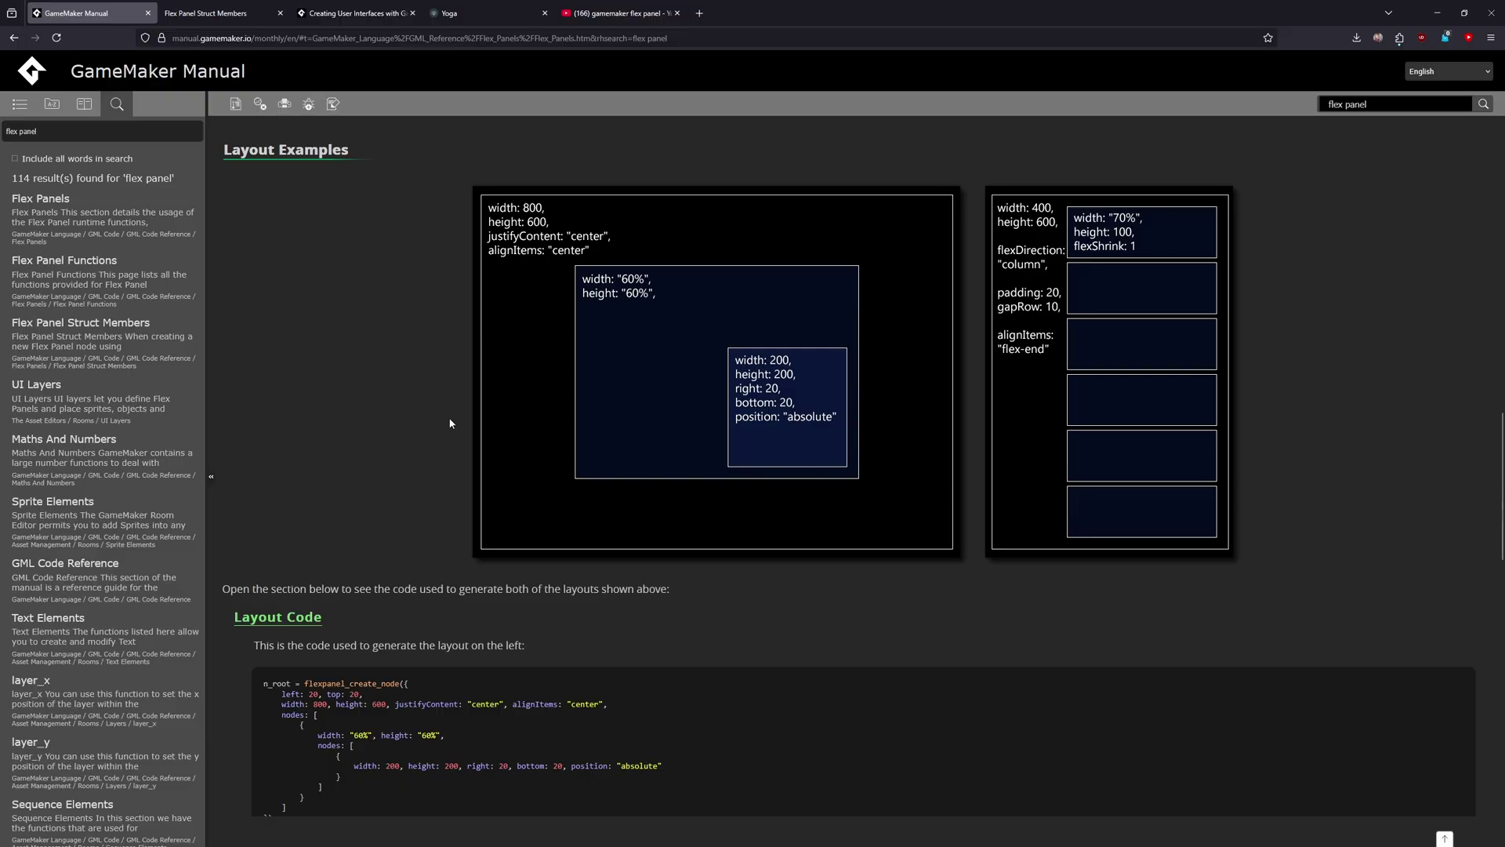
pyautogui.scroll(-4, 454, 429)
pyautogui.click(352, 10)
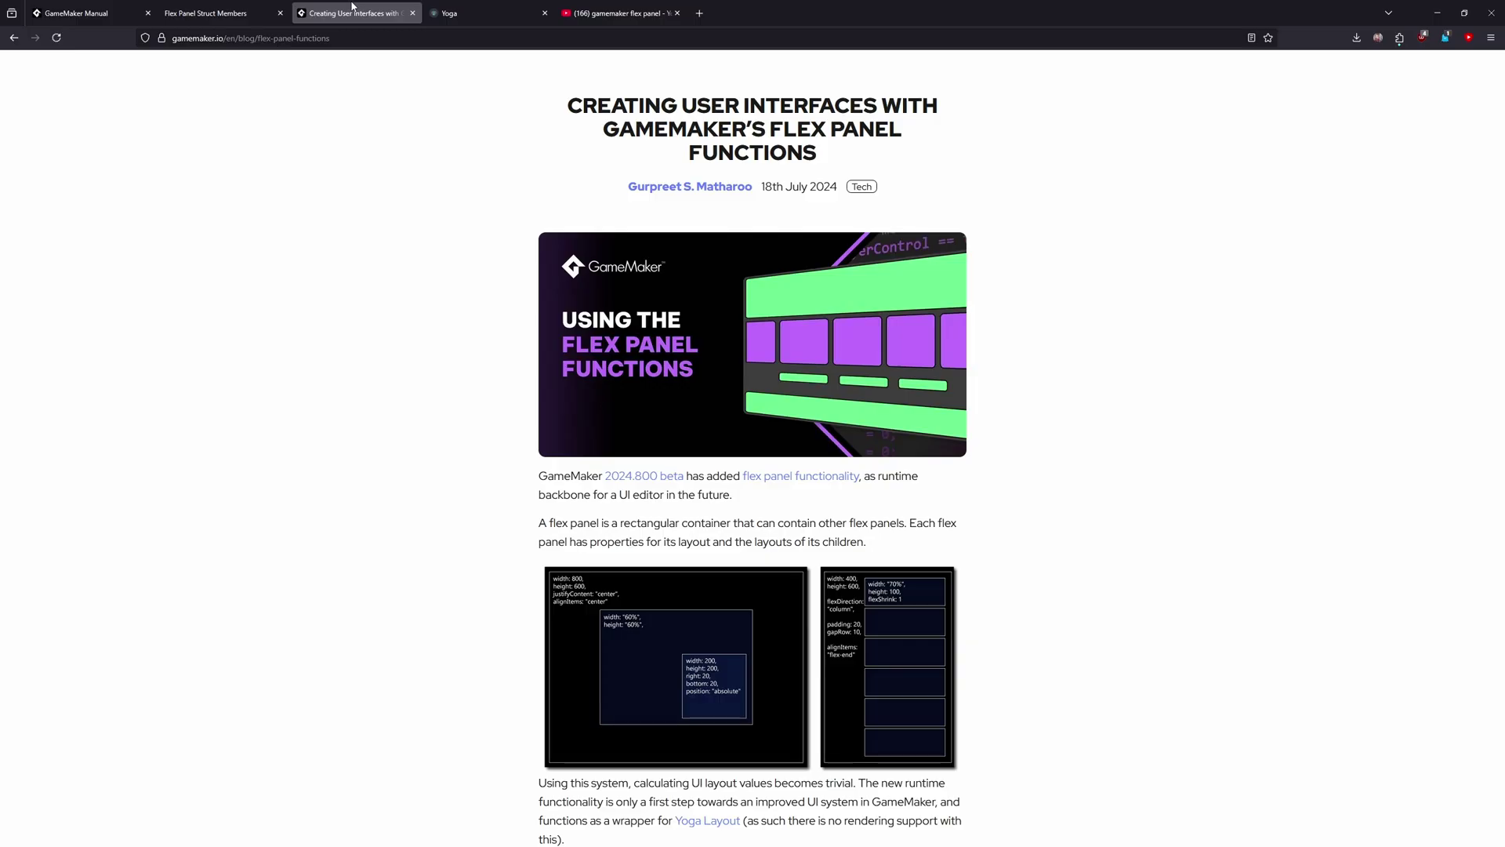
# Step: Back on Struct Members, highlight the example's 80% width and row flexDirection values
pyautogui.click(206, 13)
pyautogui.scroll(-2, 106, 229)
pyautogui.scroll(1, 161, 657)
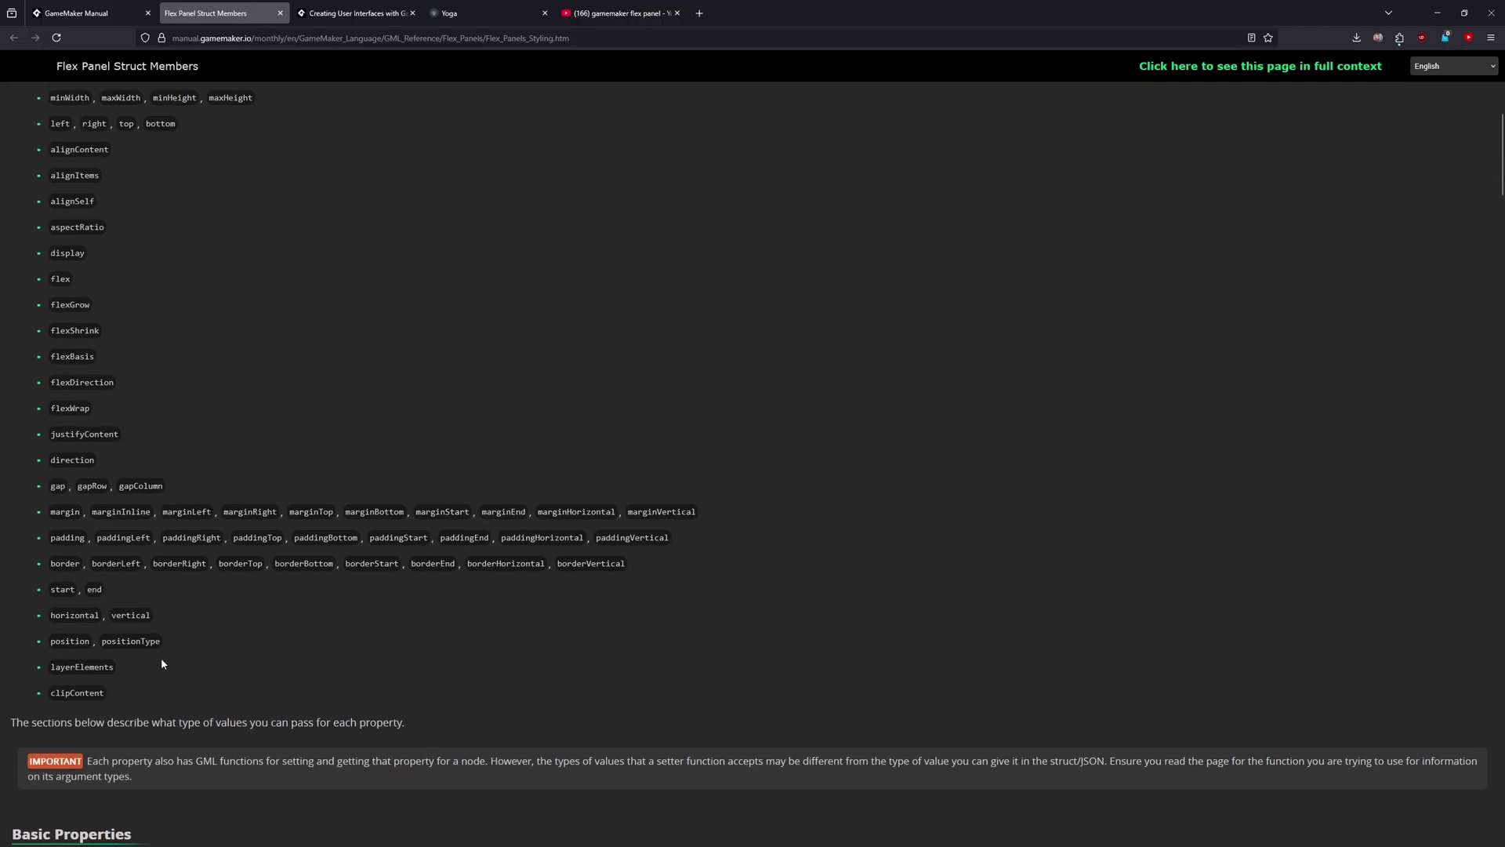
pyautogui.moveTo(162, 661); pyautogui.dragTo(188, 400)
pyautogui.scroll(2, 161, 366)
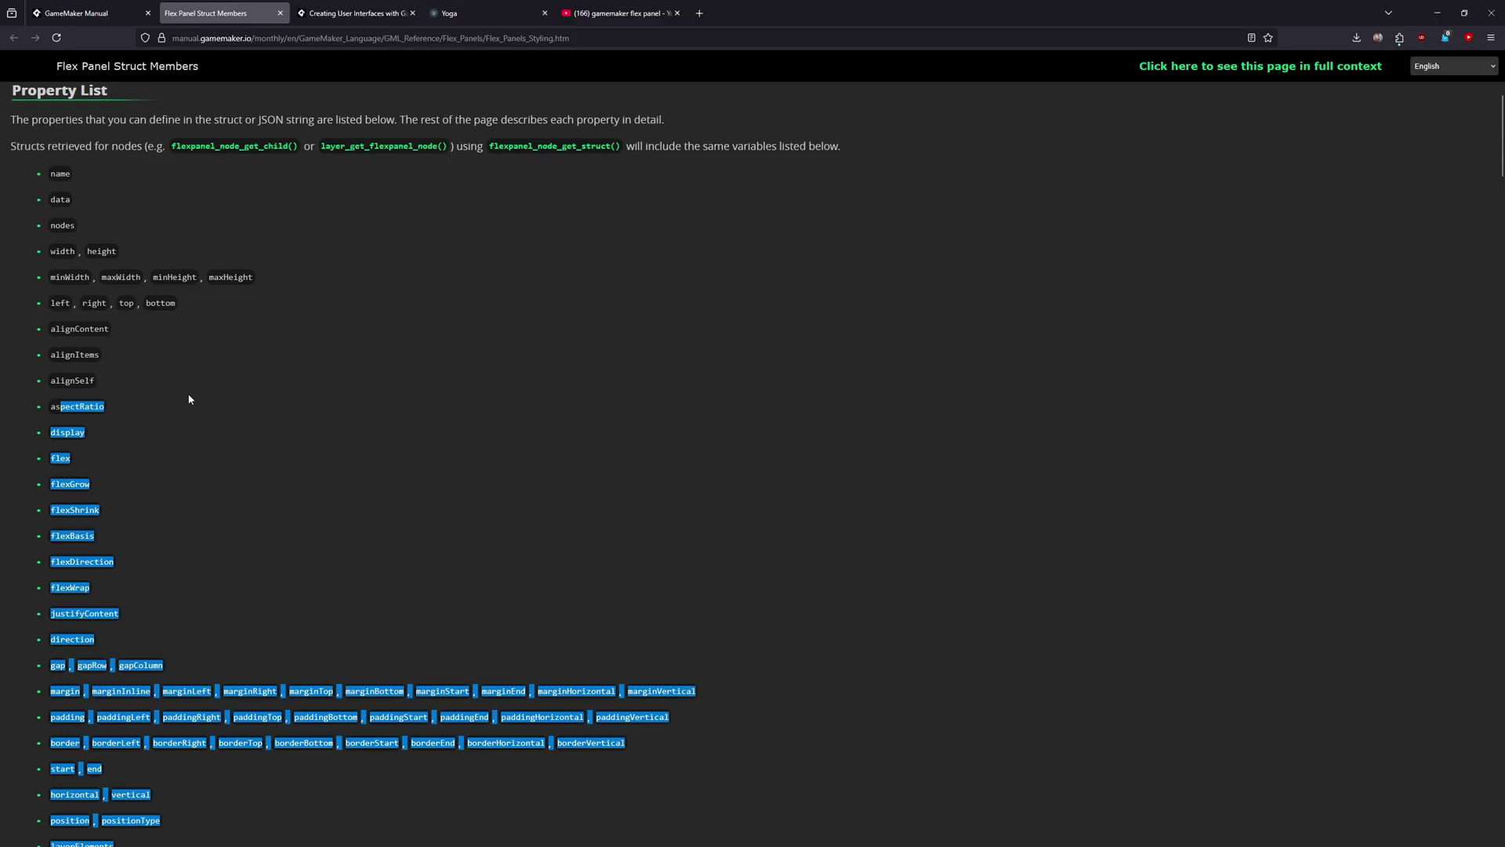
pyautogui.click(185, 390)
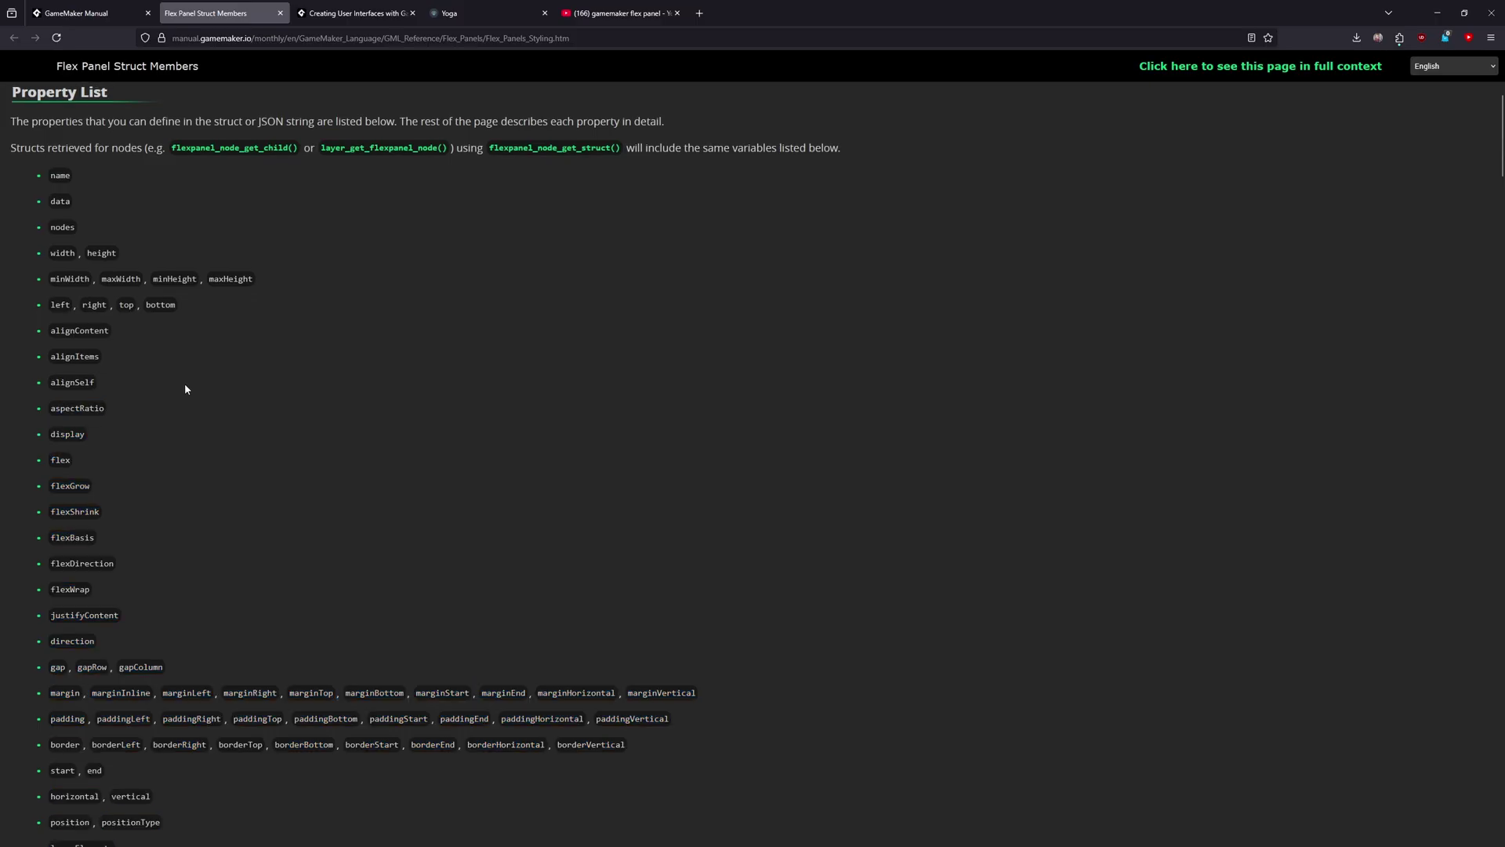
pyautogui.scroll(4, 185, 388)
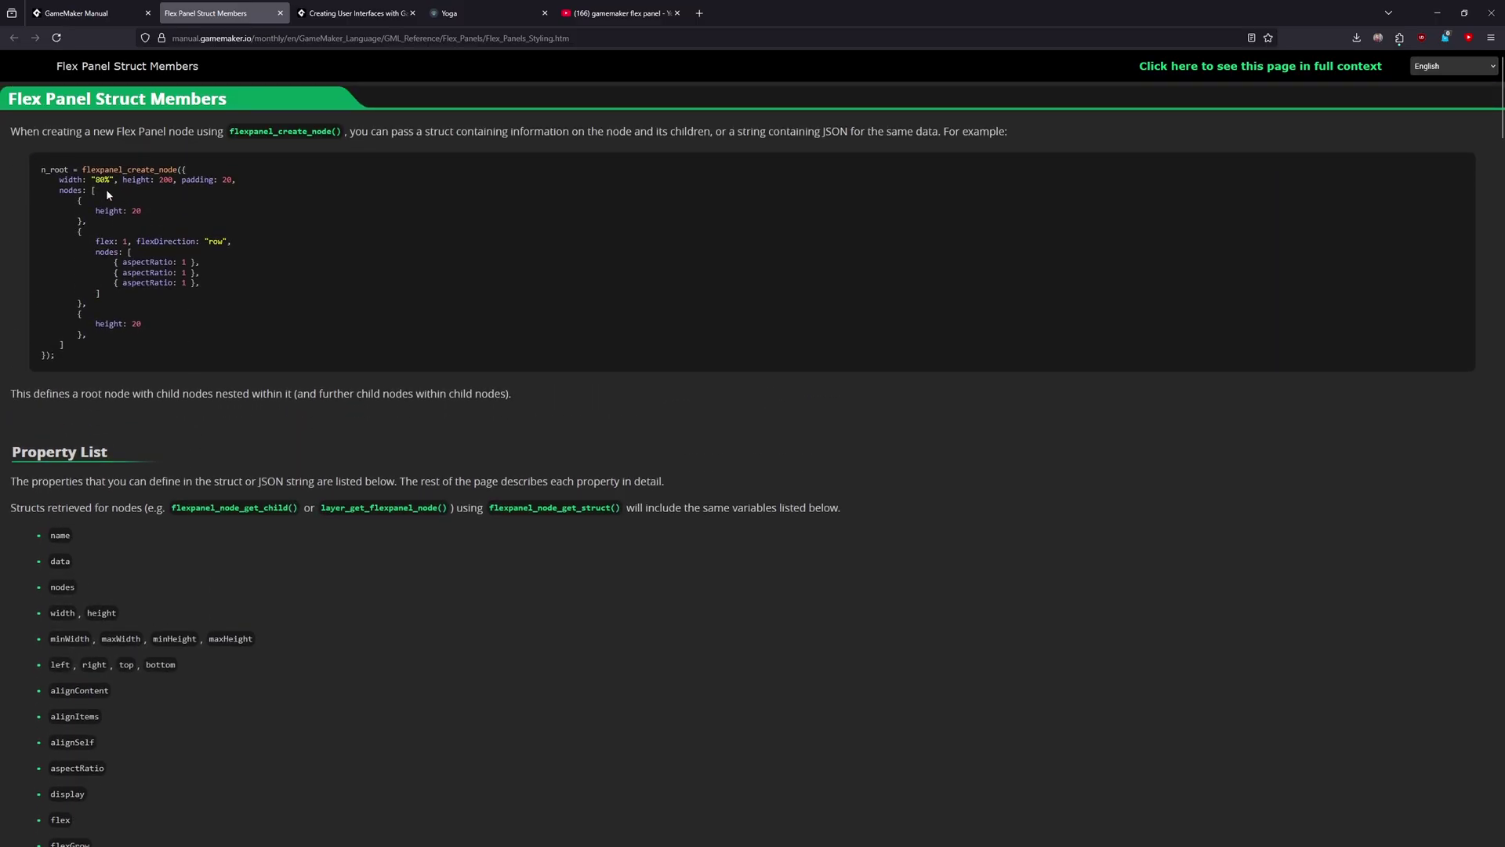
pyautogui.moveTo(94, 175); pyautogui.dragTo(115, 182)
pyautogui.moveTo(204, 241); pyautogui.dragTo(225, 243)
# Step: On the Flex Panels page, highlight the child-inserting repeat loop and the node-rectangle drawing sentence
pyautogui.click(78, 13)
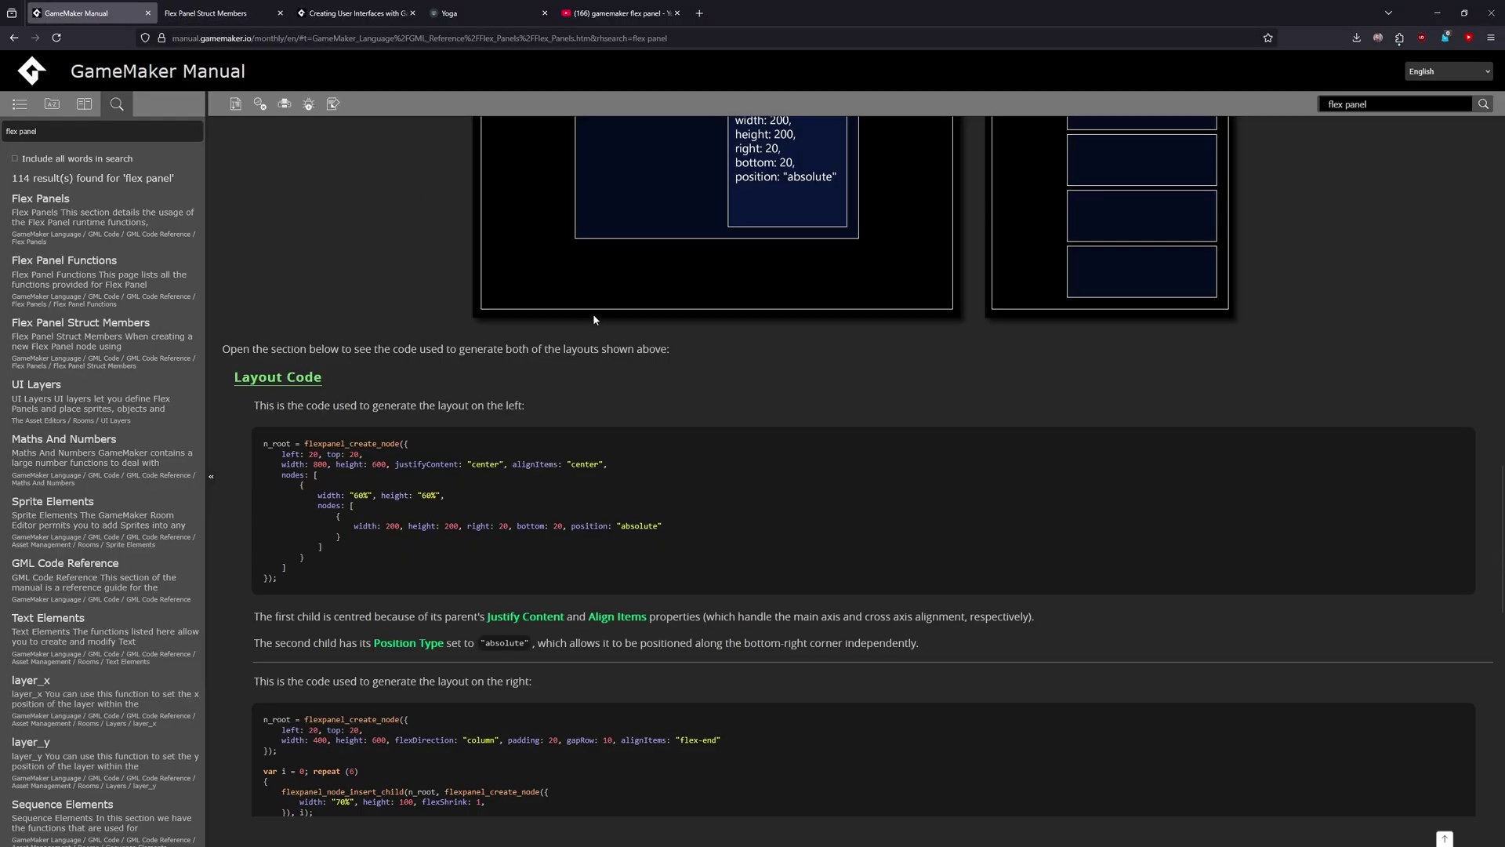
pyautogui.scroll(-5, 571, 430)
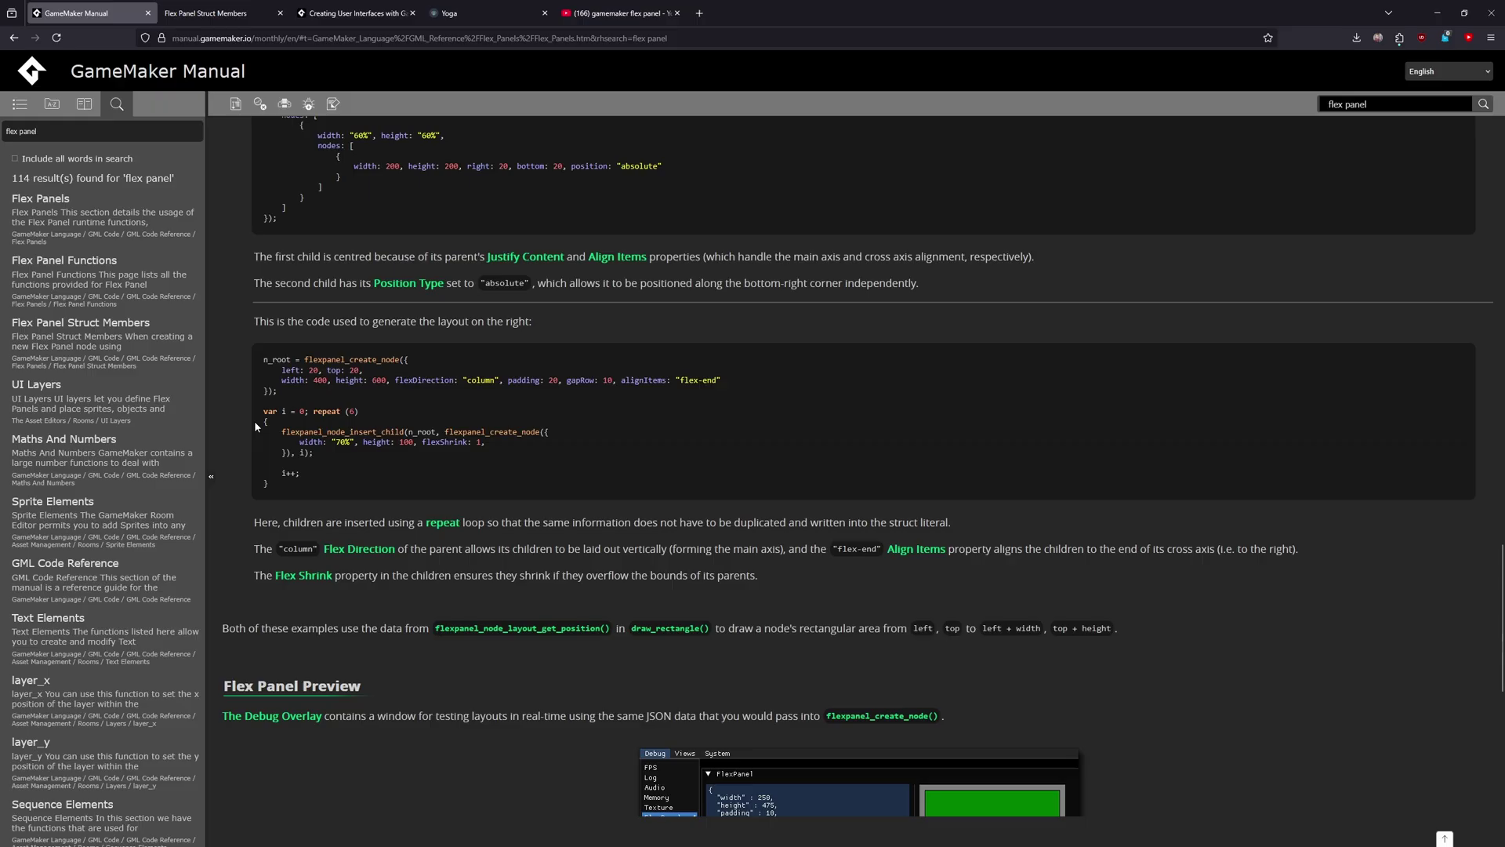
pyautogui.moveTo(254, 420); pyautogui.dragTo(470, 456)
pyautogui.click(467, 468)
pyautogui.scroll(-1, 553, 623)
pyautogui.moveTo(228, 568); pyautogui.dragTo(448, 581)
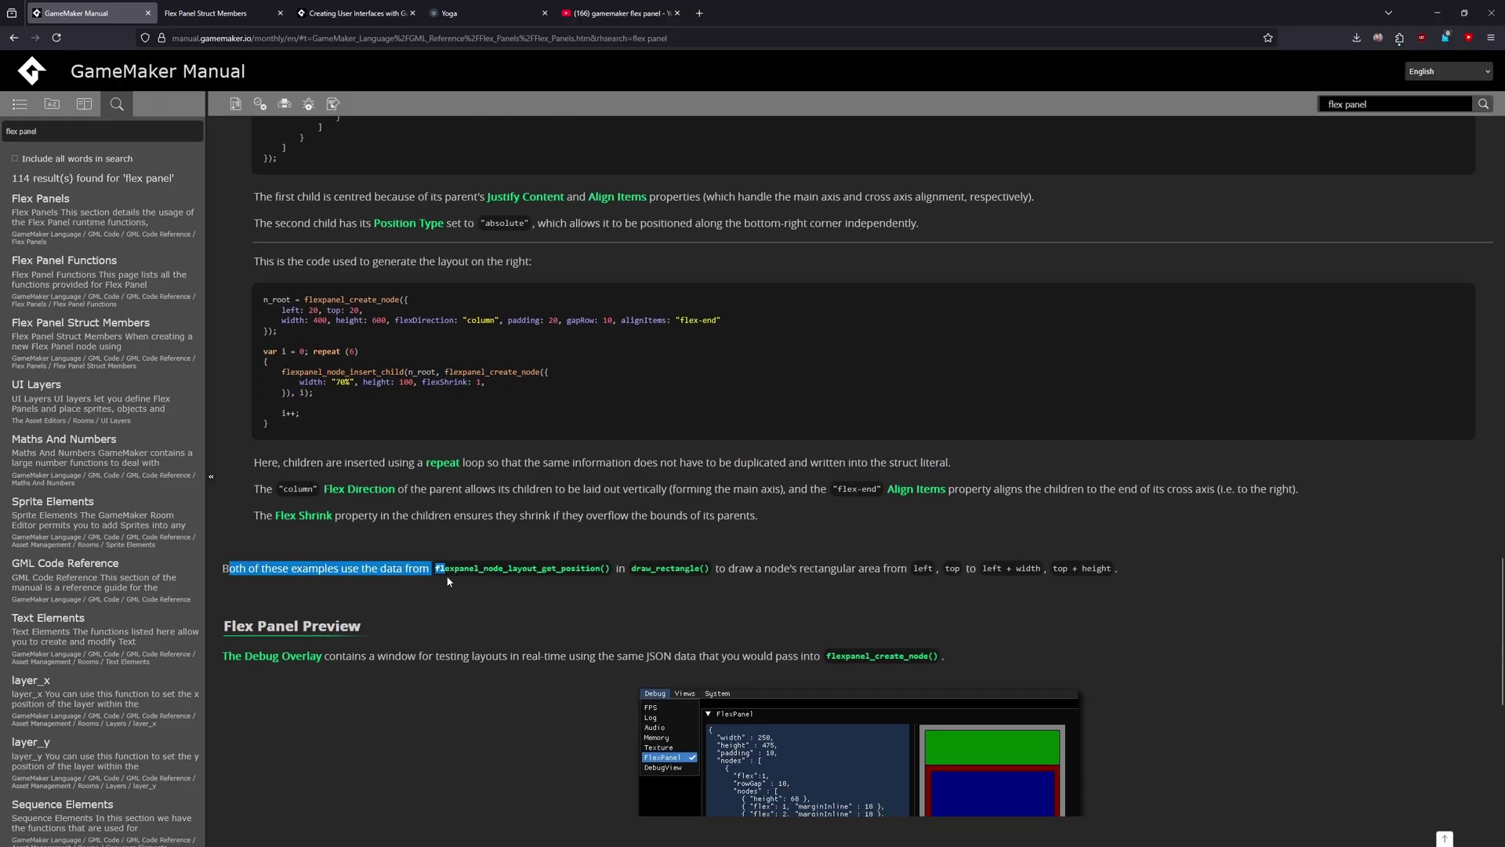
pyautogui.moveTo(555, 575); pyautogui.dragTo(1169, 578)
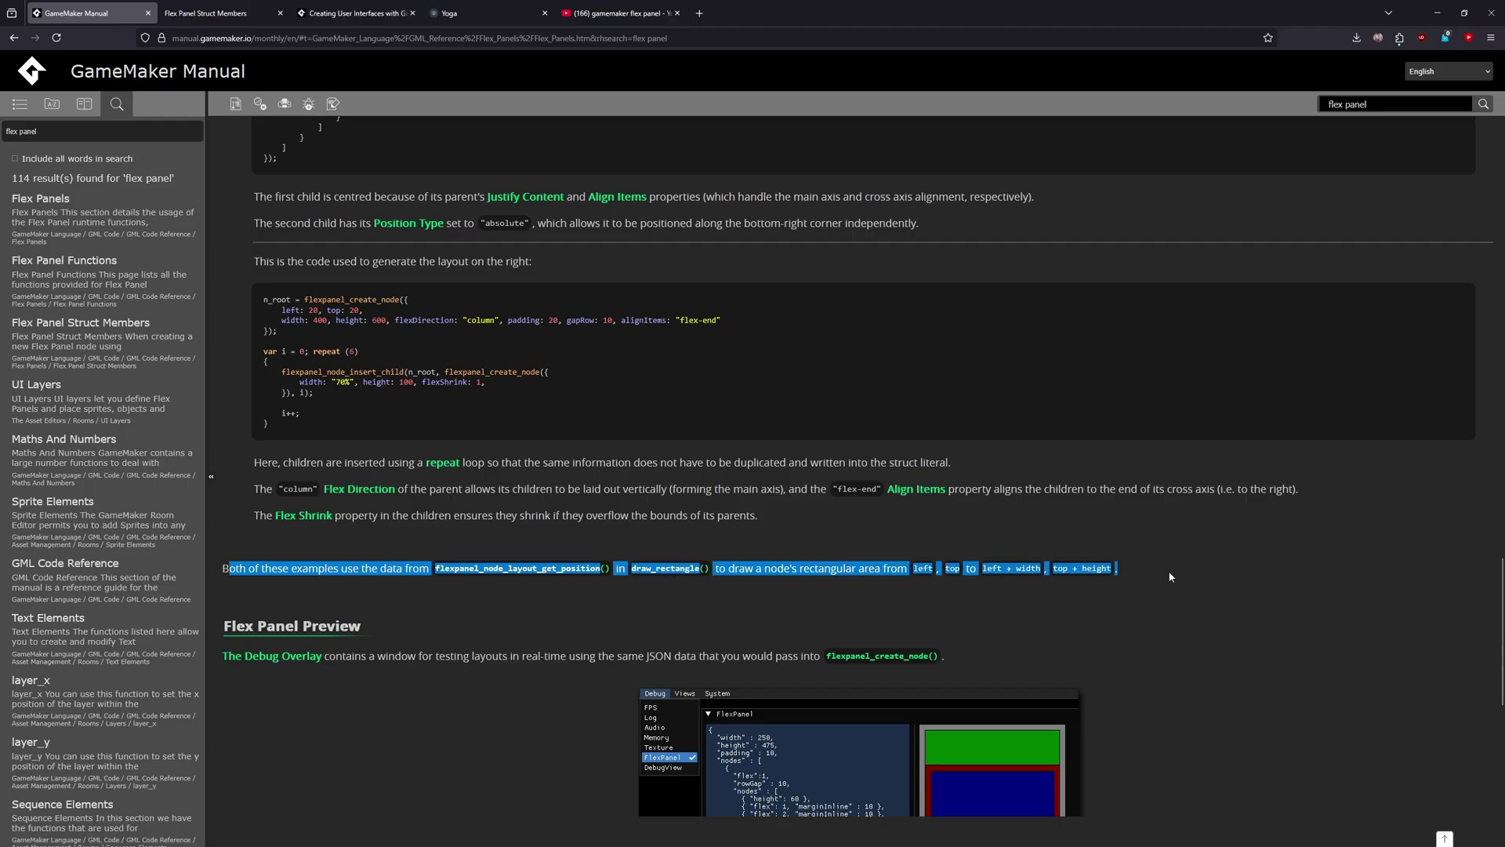
pyautogui.click(1170, 578)
# Step: Read the Debug Overlay introduction under Flex Panel Preview, then open the developer tools
pyautogui.scroll(-4, 1169, 578)
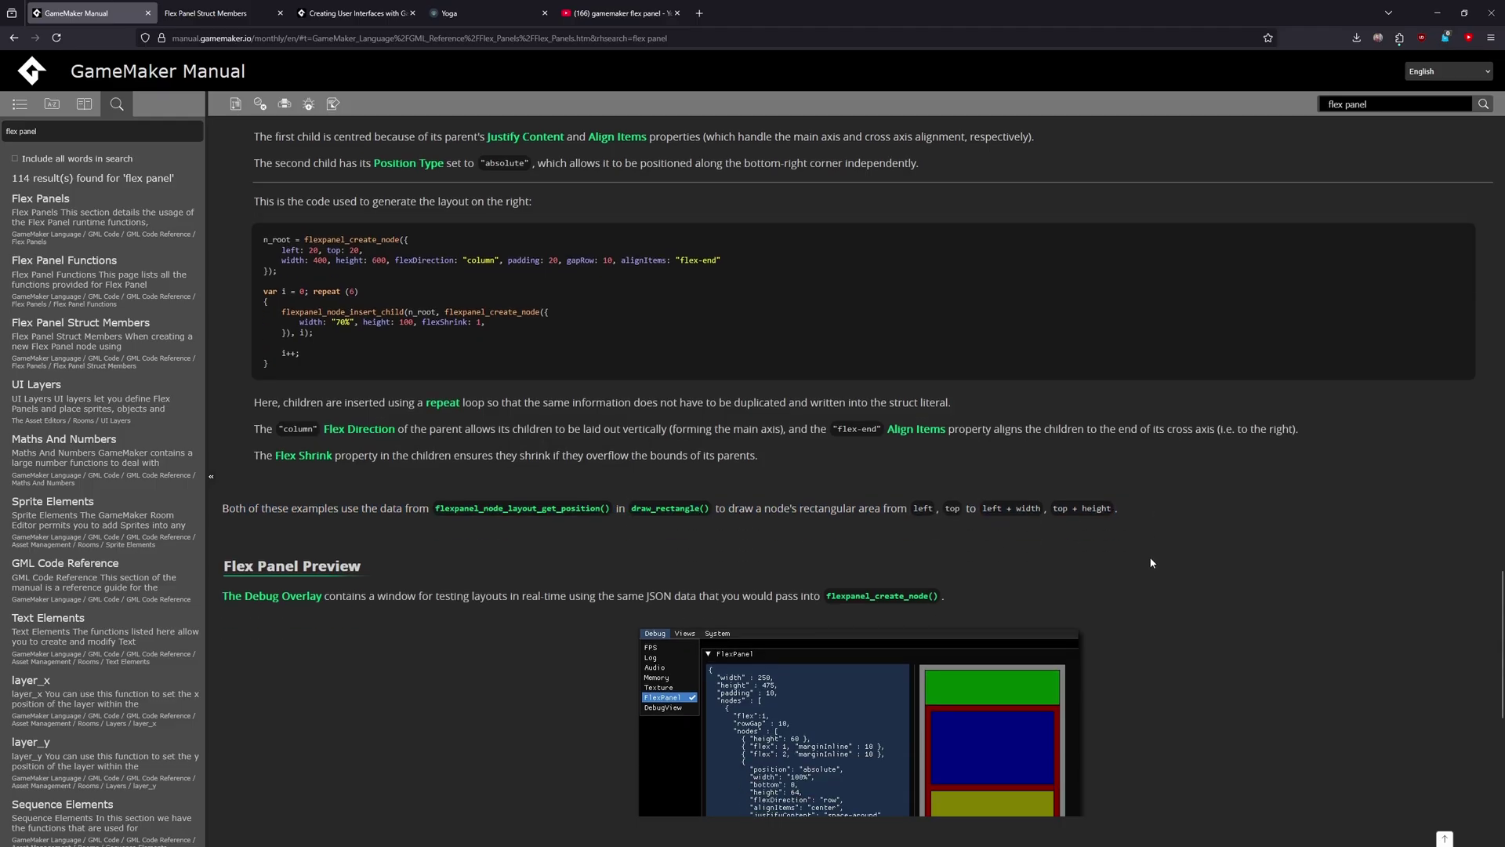
pyautogui.scroll(-2, 1150, 548)
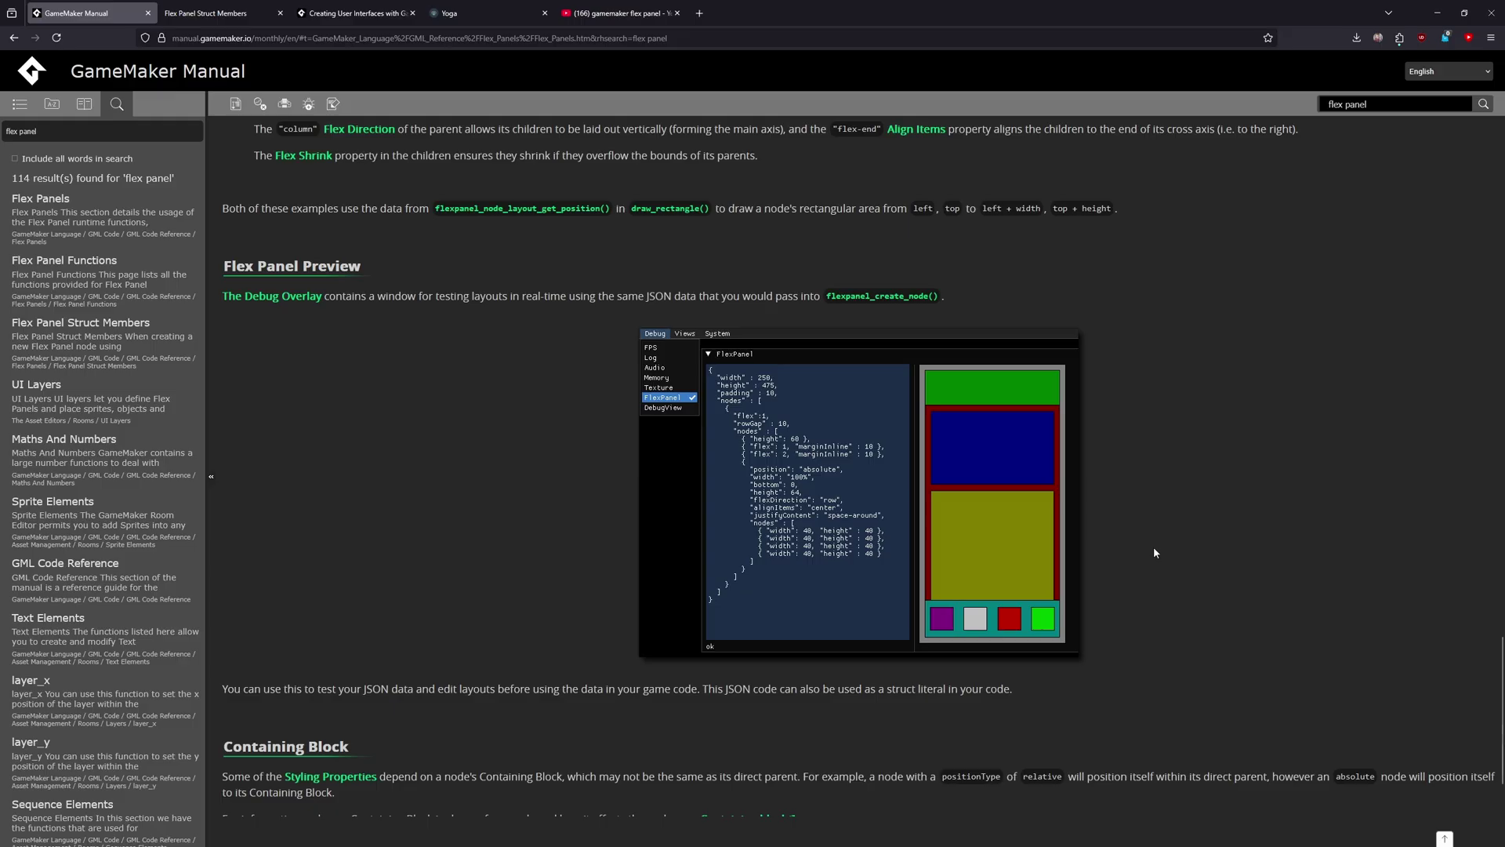
pyautogui.scroll(-1, 1151, 543)
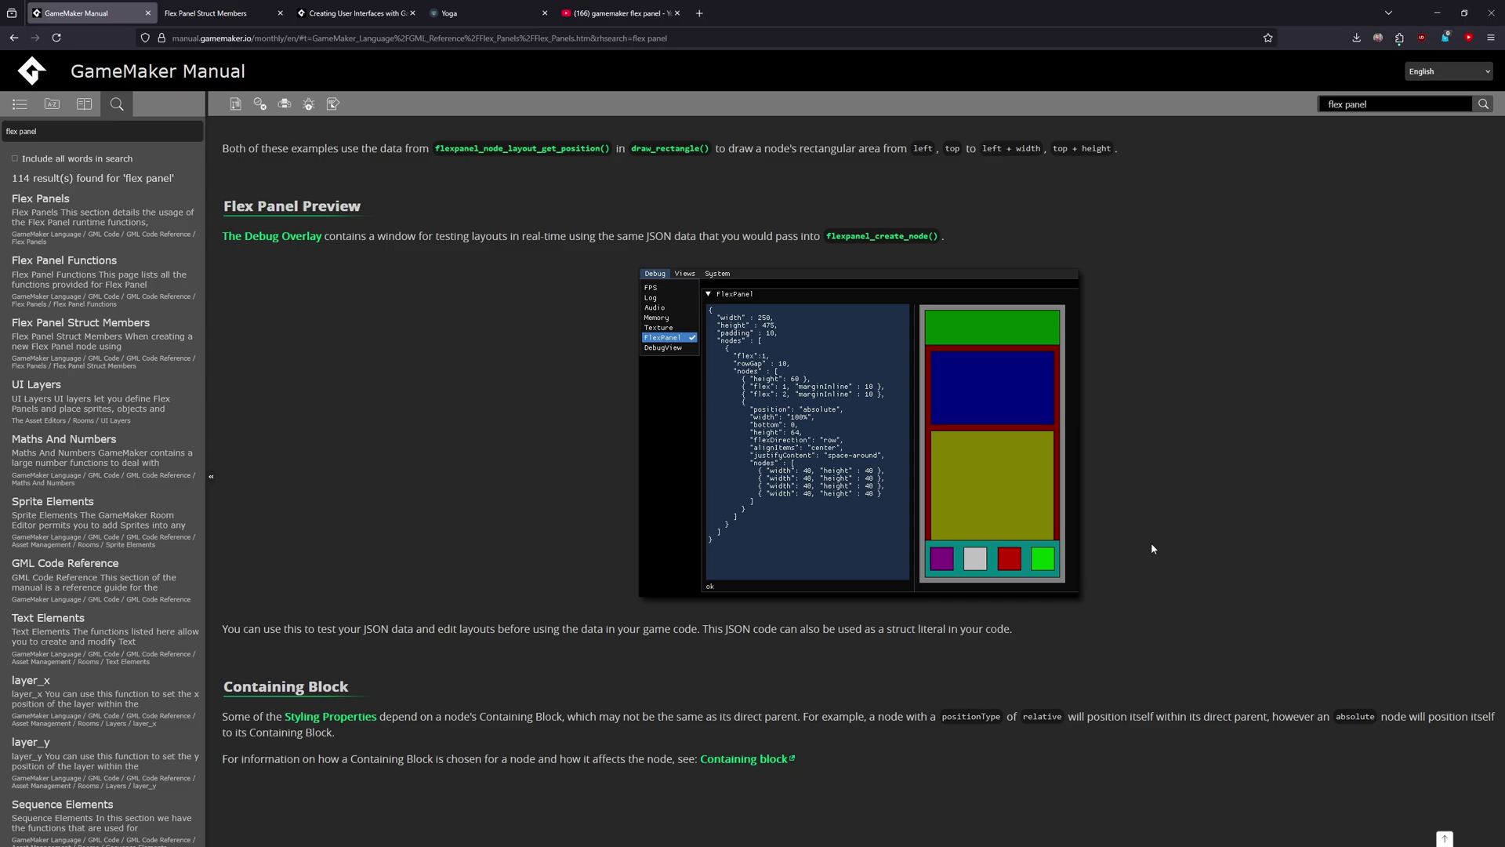
pyautogui.moveTo(222, 235); pyautogui.dragTo(439, 235)
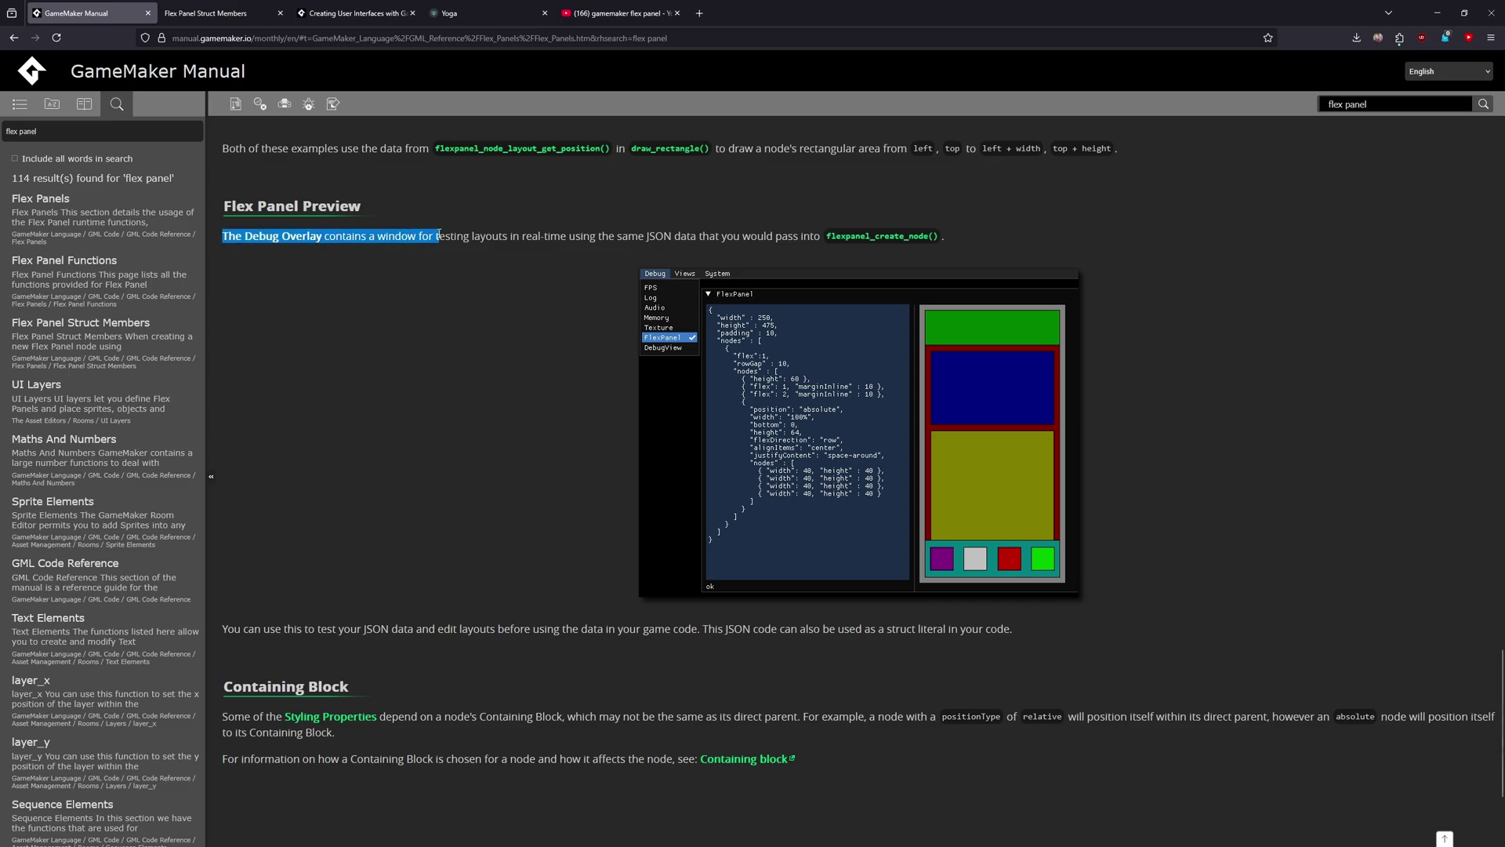
pyautogui.click(446, 235)
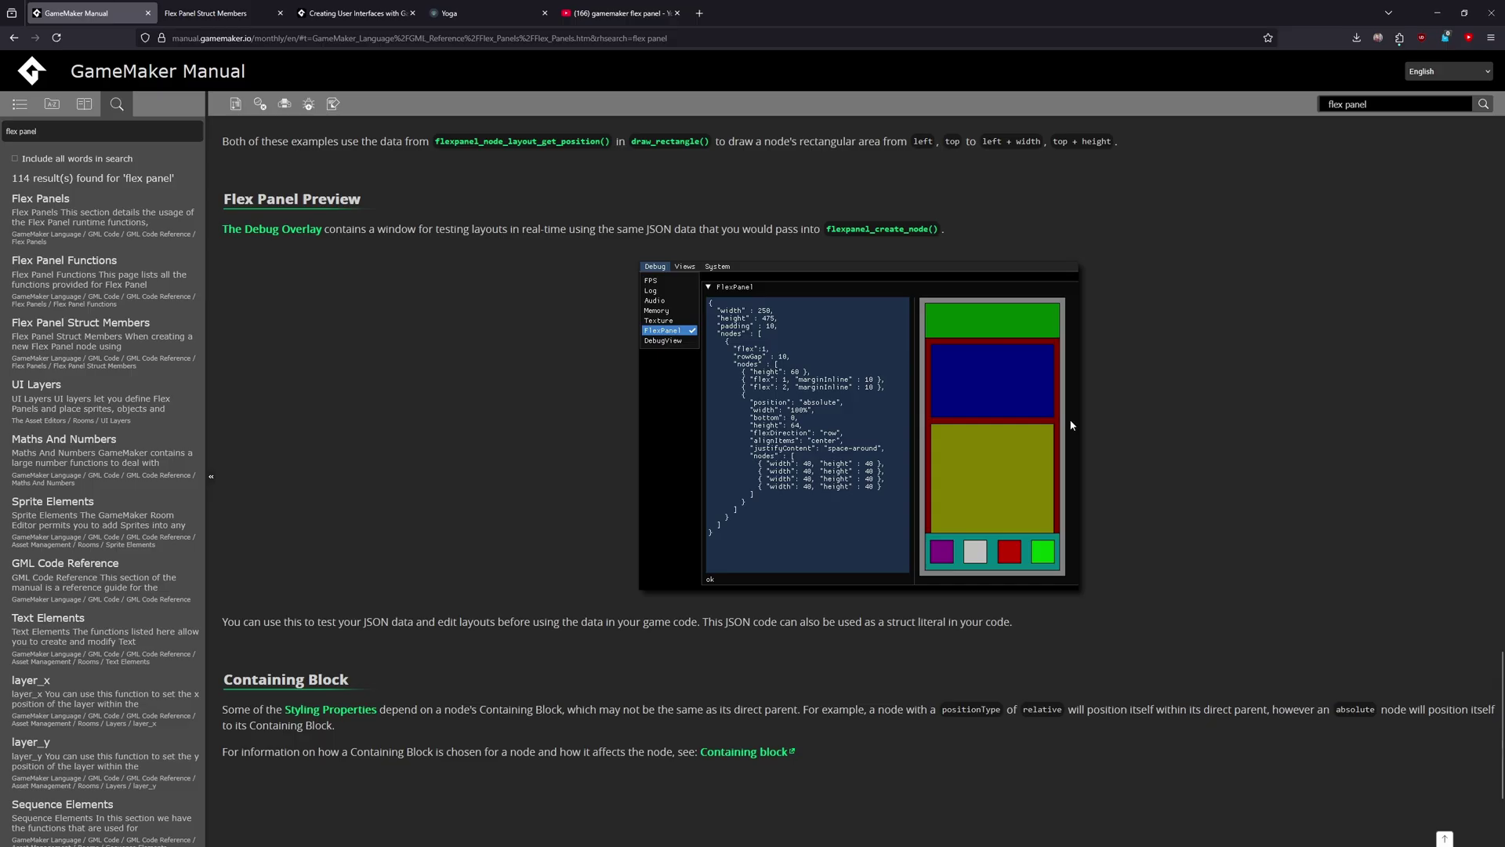
pyautogui.scroll(-1, 986, 413)
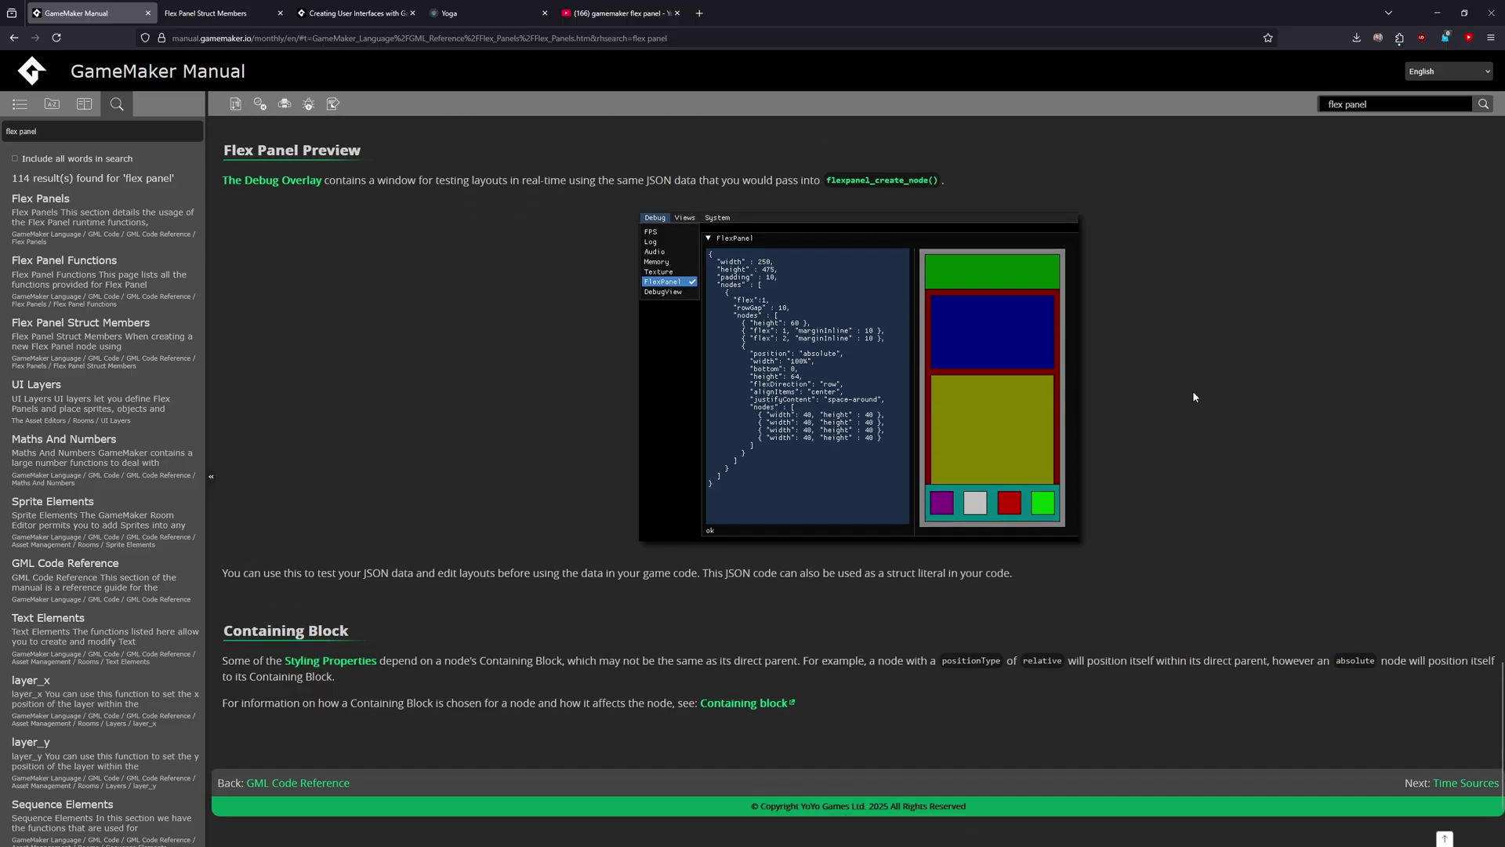
pyautogui.press('F12')
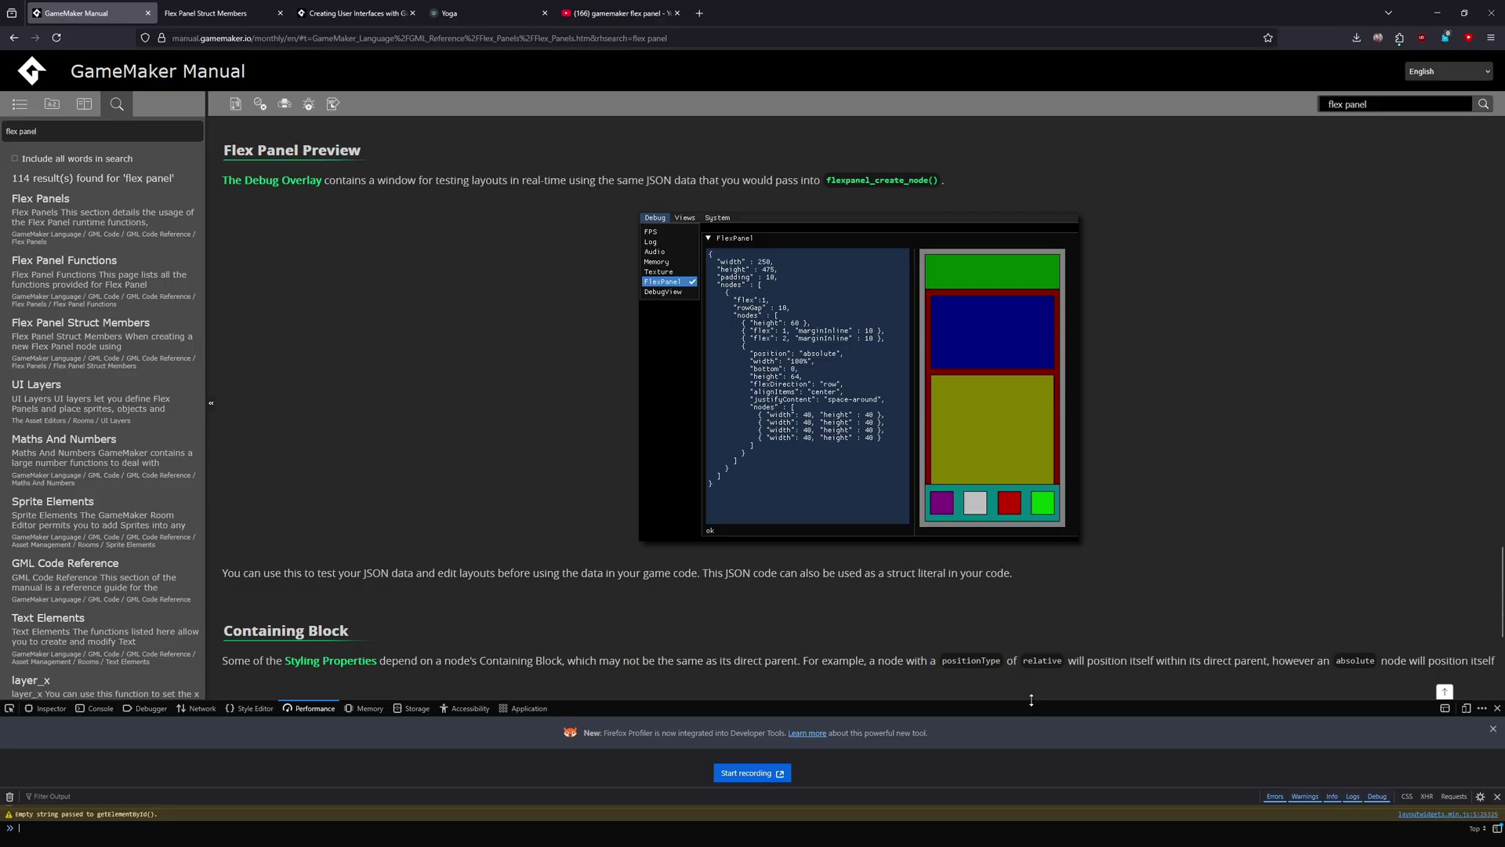
# Step: Enlarge DevTools, pick the Flex Panel Preview paragraph and expand its image markup, then return to GameMaker
pyautogui.moveTo(1031, 700); pyautogui.dragTo(1045, 557)
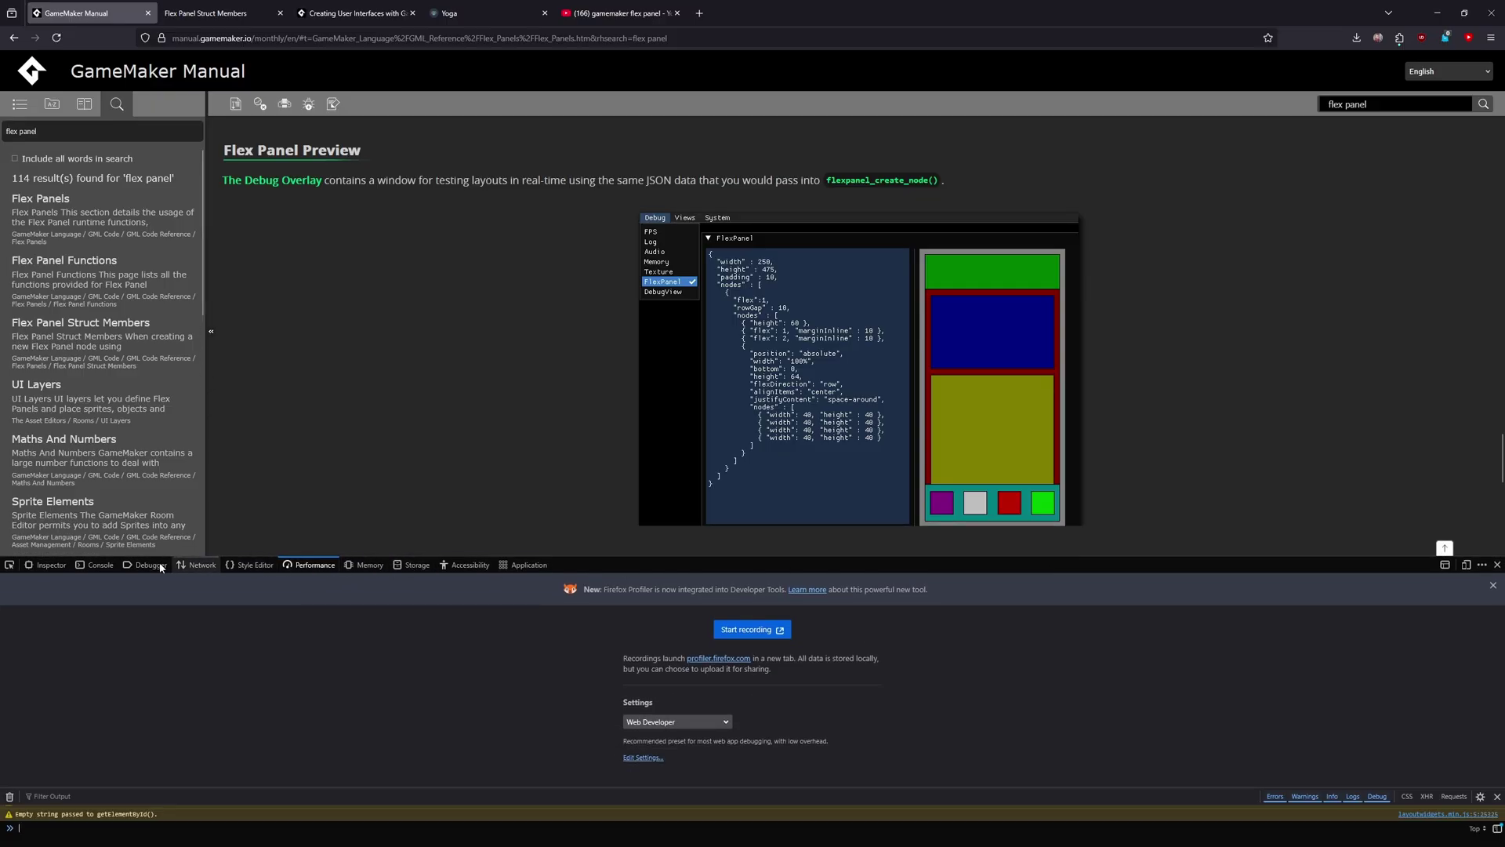
pyautogui.click(49, 564)
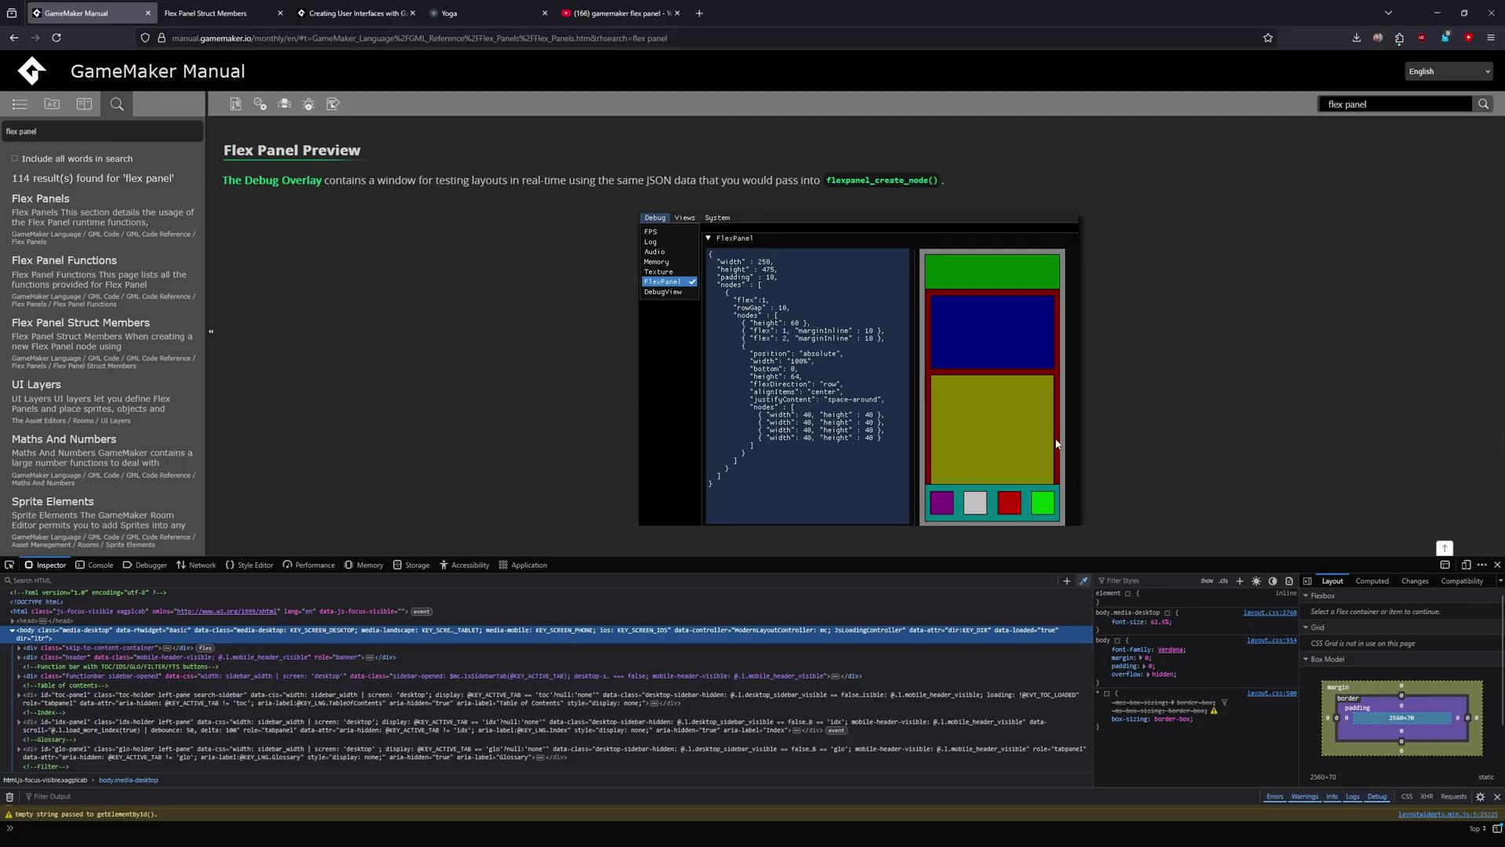
pyautogui.click(11, 566)
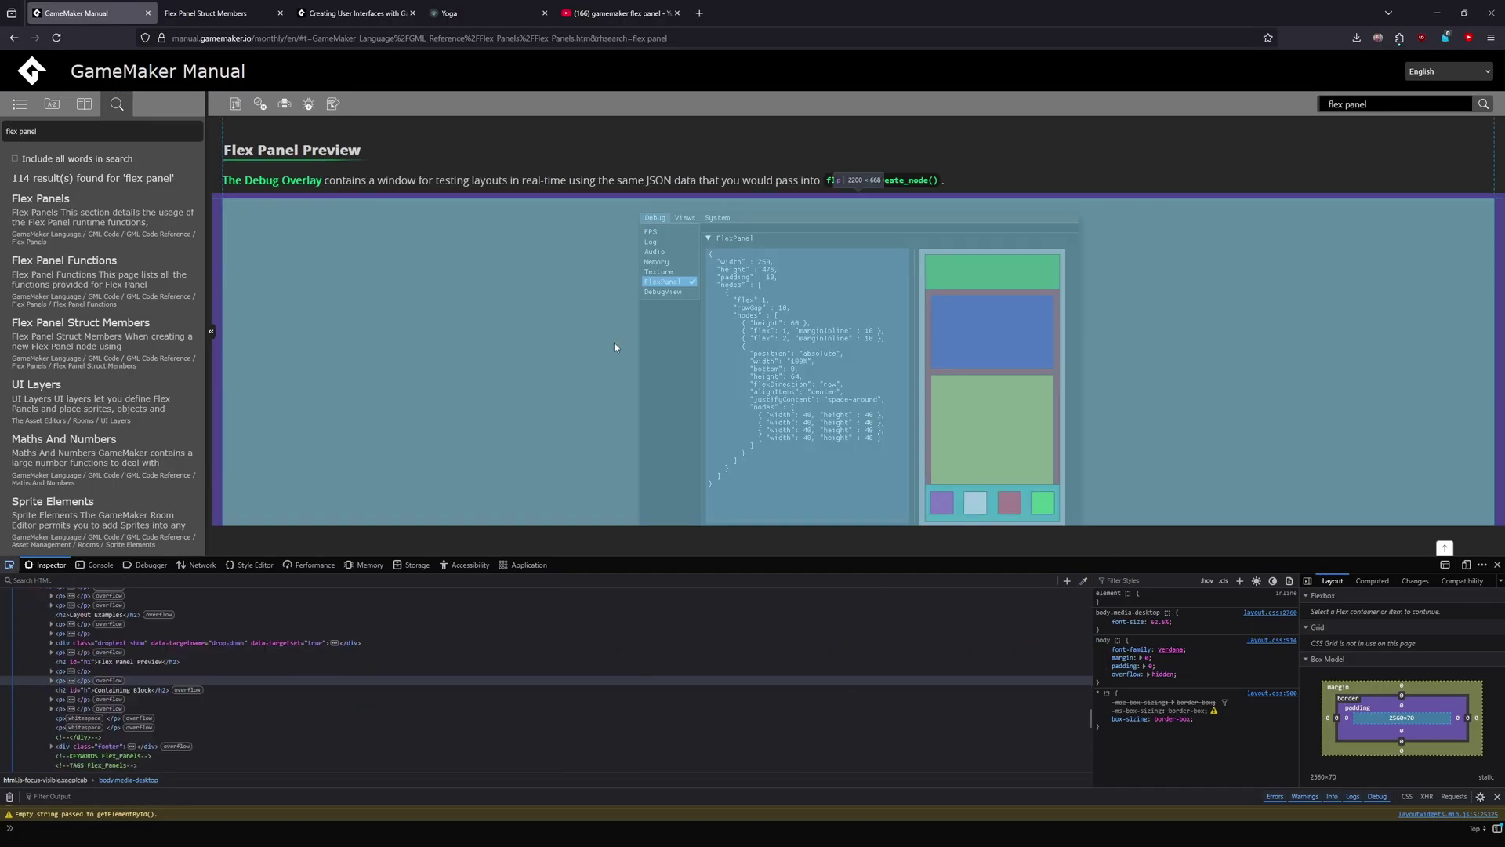
pyautogui.click(612, 346)
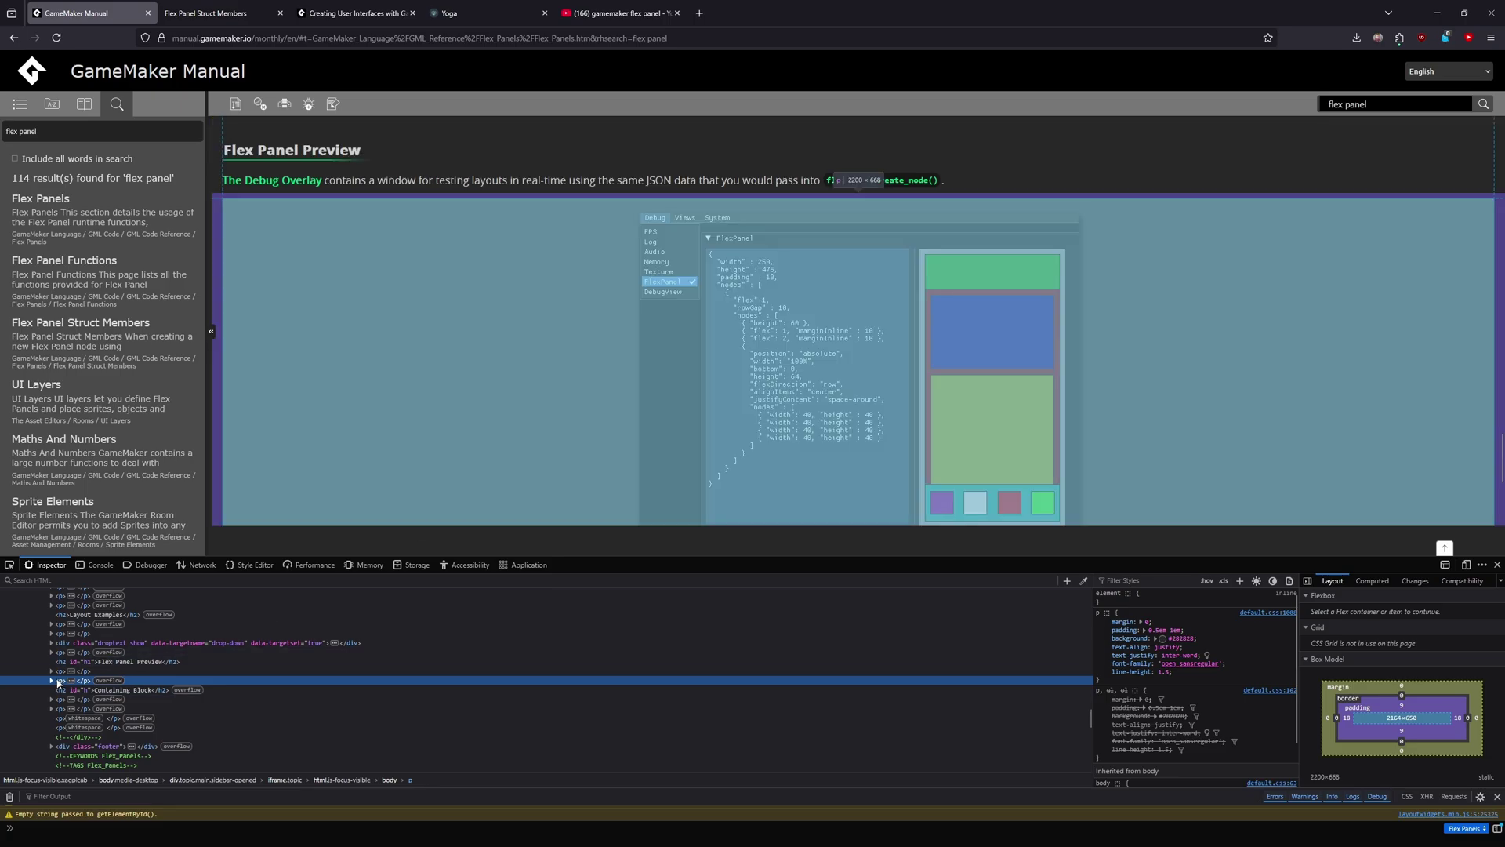
pyautogui.click(51, 681)
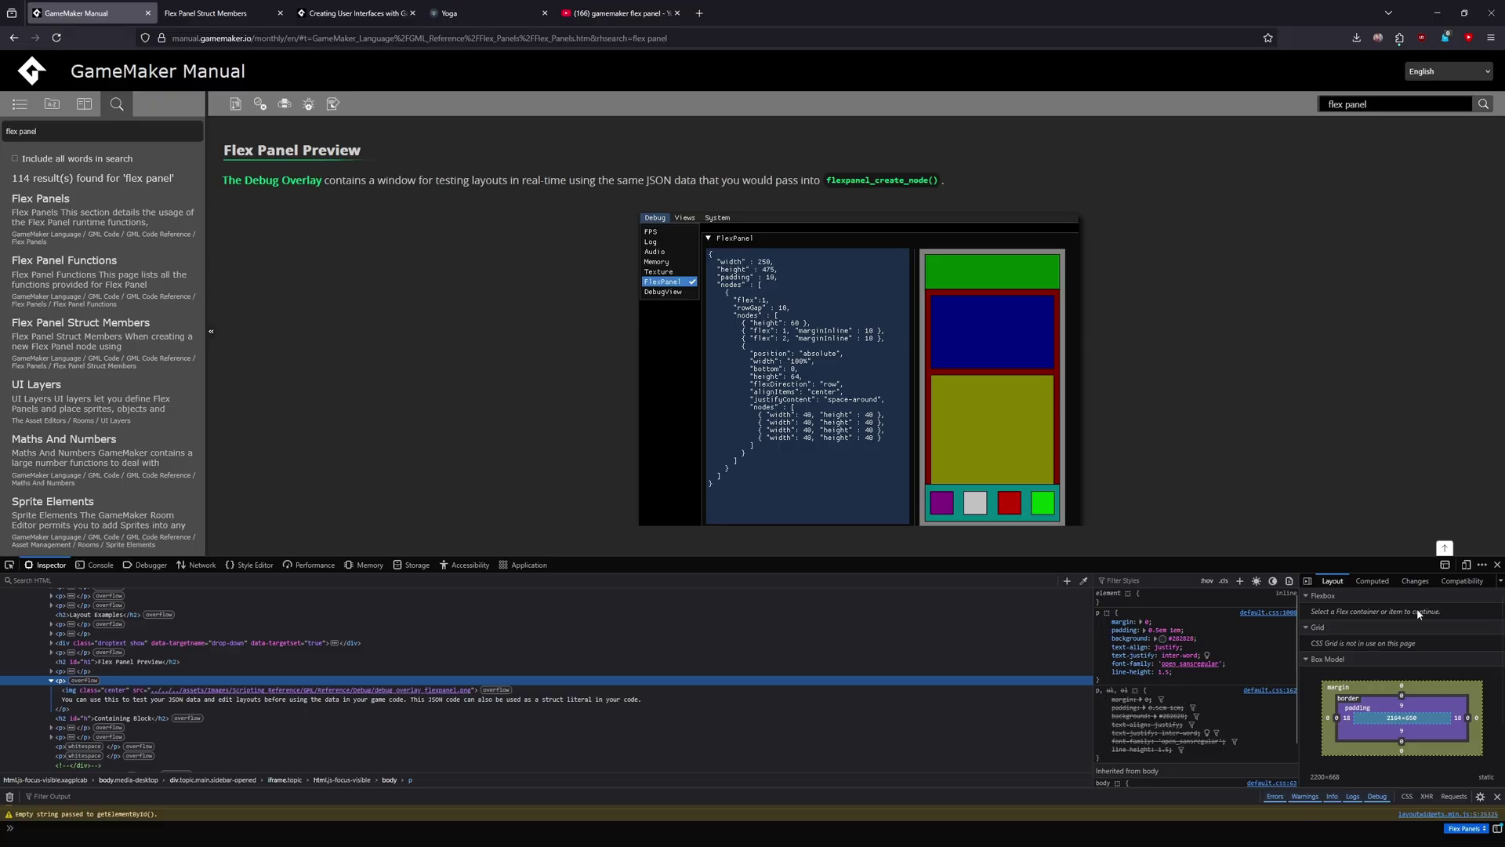
pyautogui.click(1498, 564)
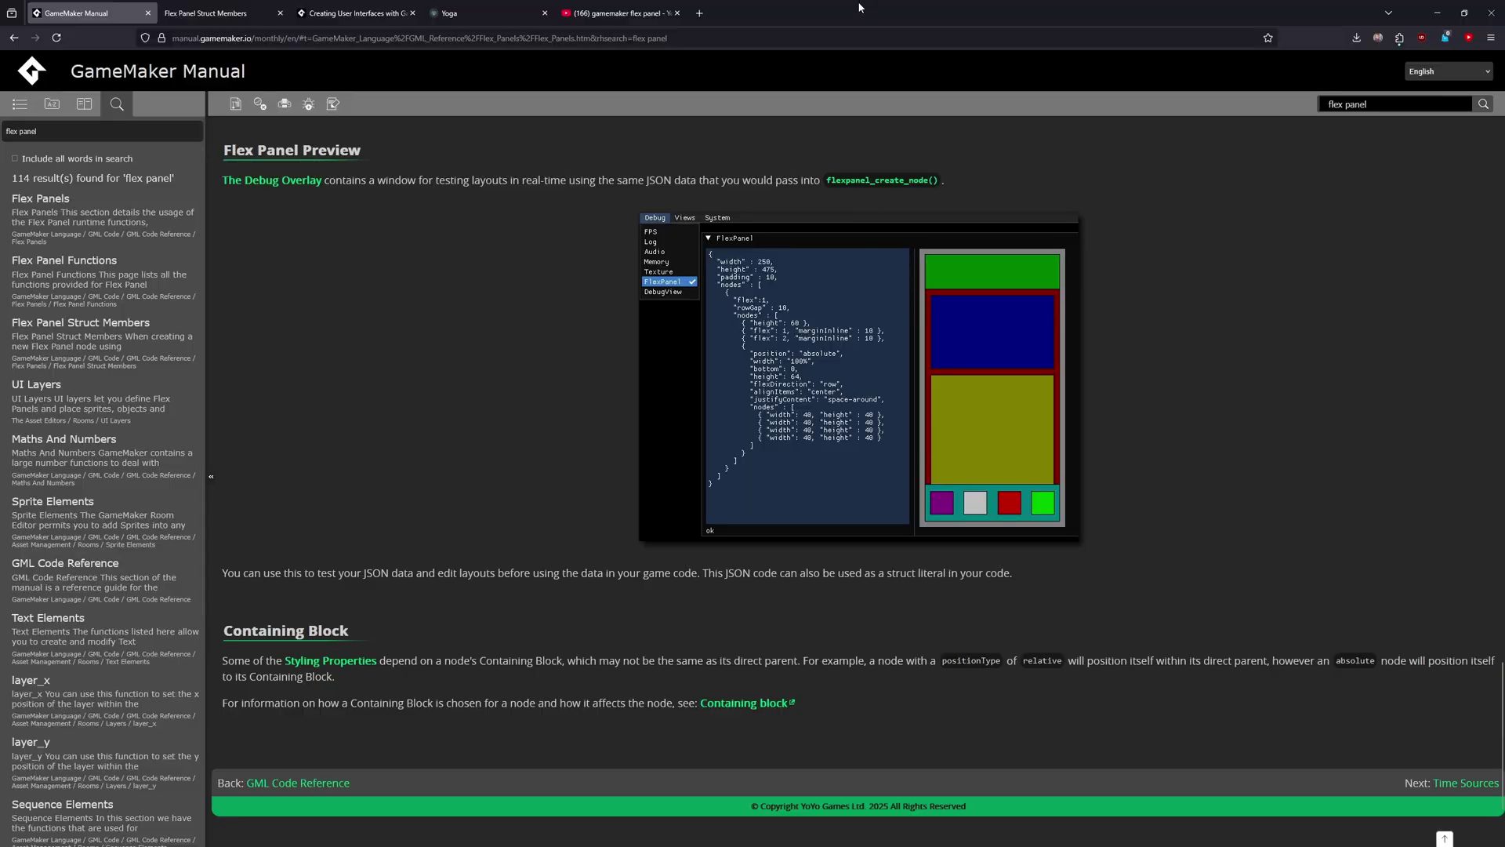
pyautogui.hotkey('alt', 'Tab')
# Step: Scroll objUI's code to the top, then in Room1 select the panel and Resume button graphics
pyautogui.click(862, 419)
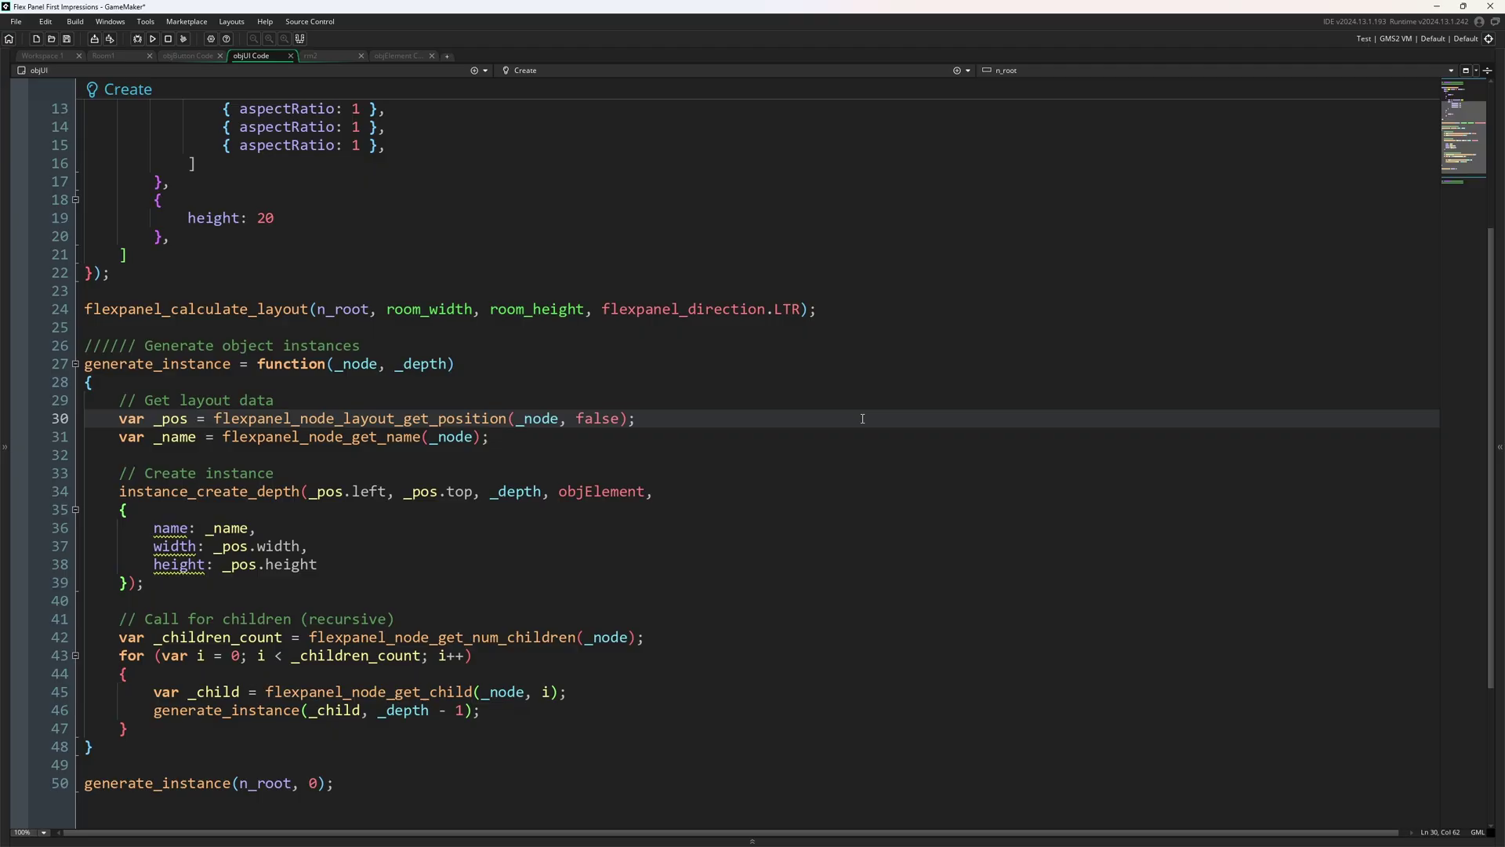
pyautogui.scroll(5, 863, 419)
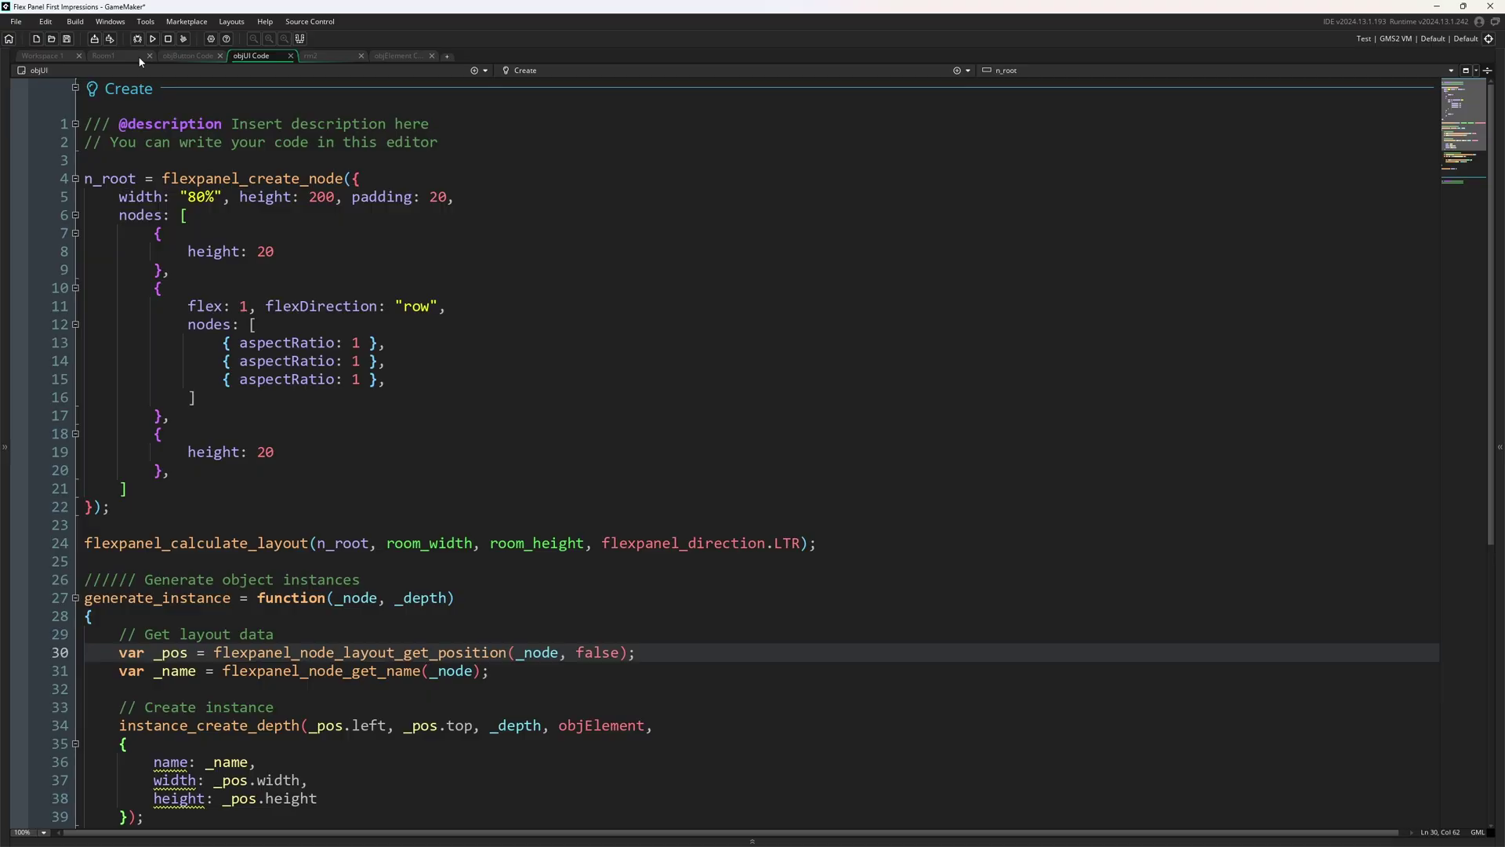
pyautogui.click(103, 57)
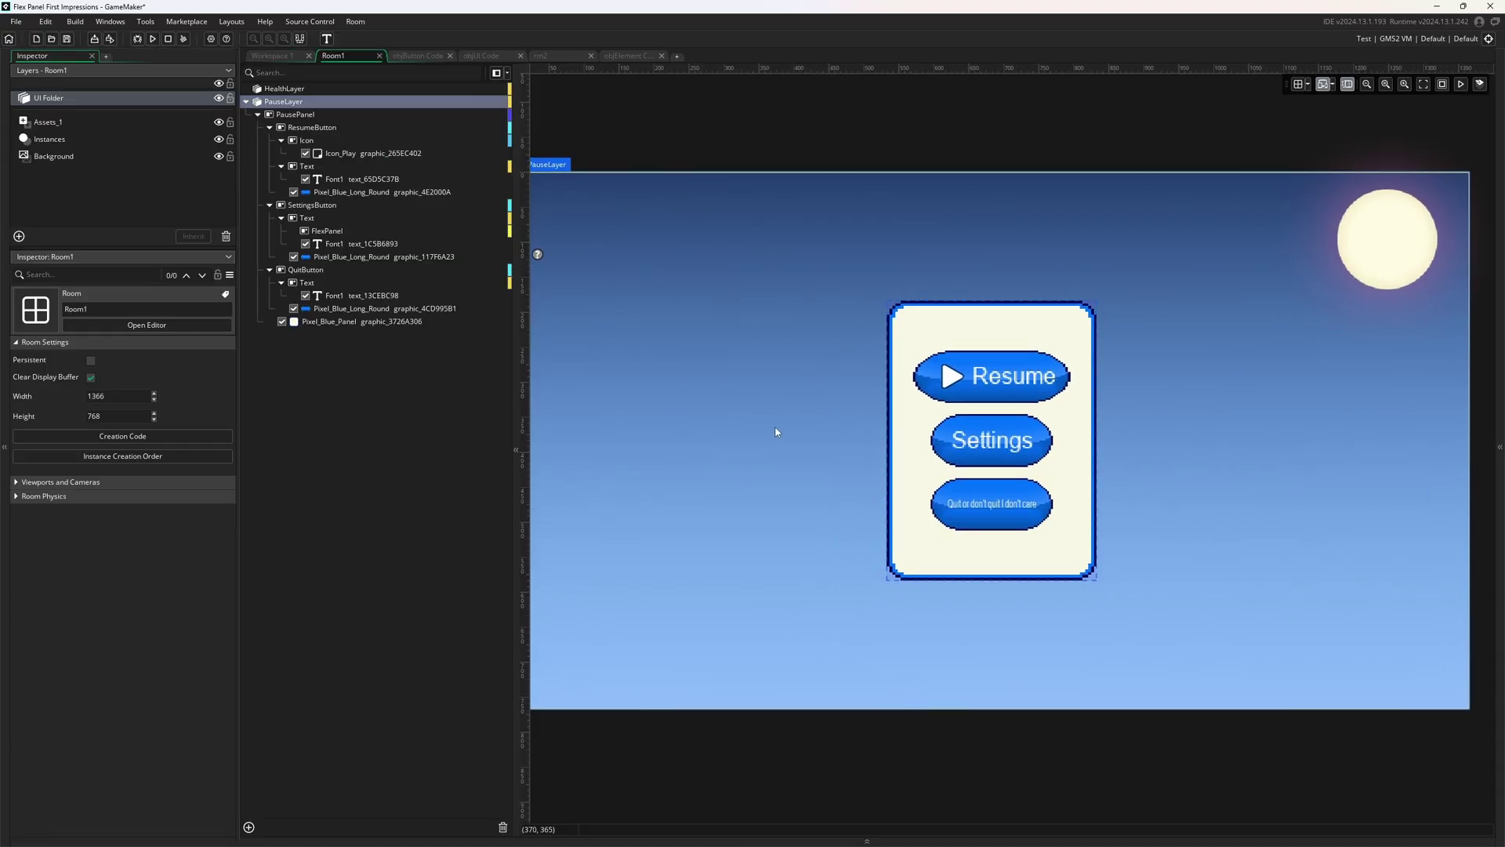
pyautogui.click(880, 434)
pyautogui.click(928, 396)
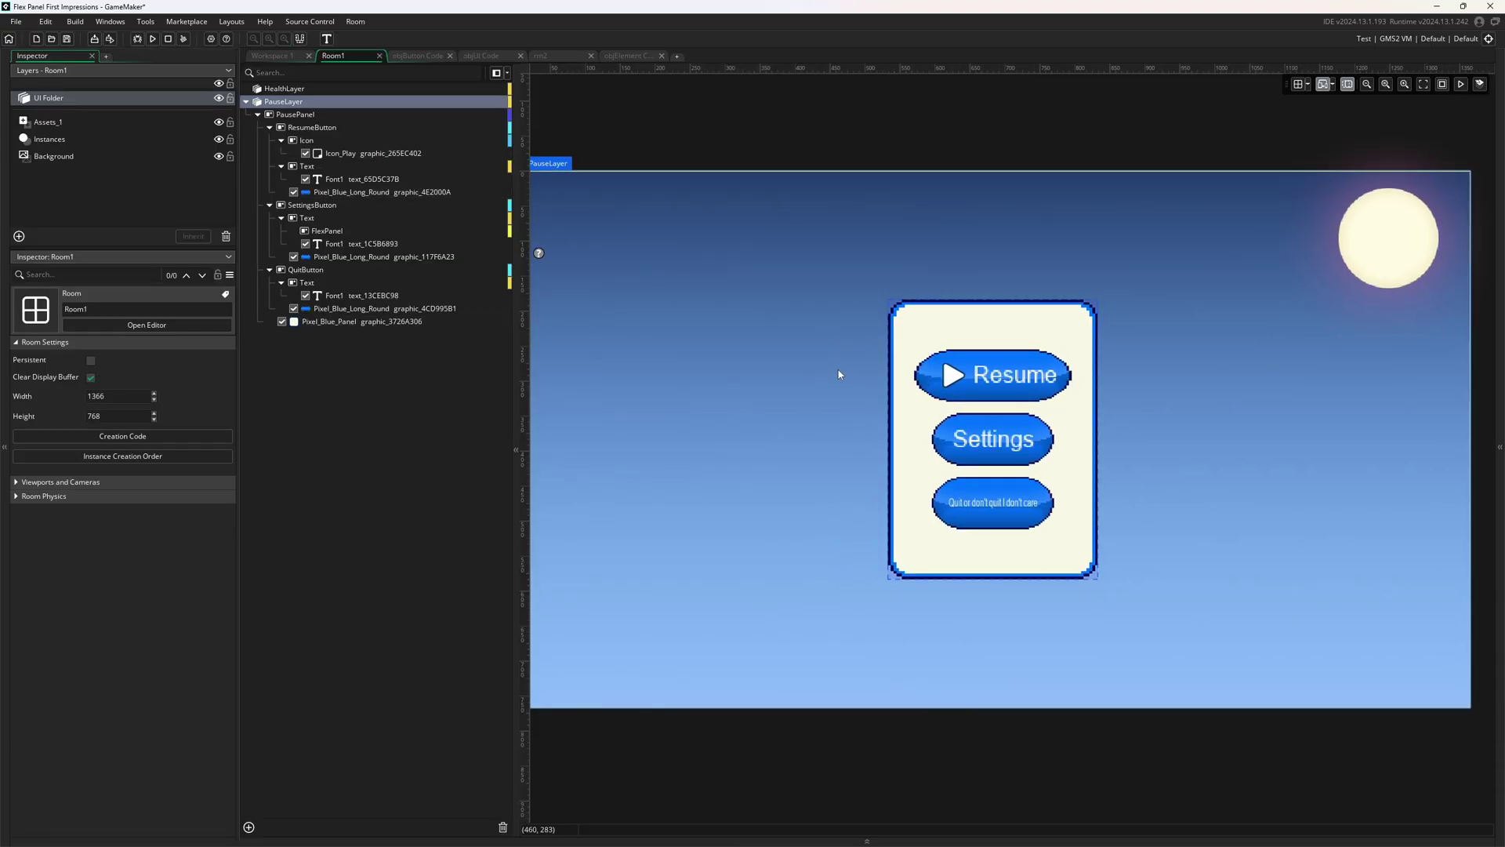
pyautogui.click(967, 419)
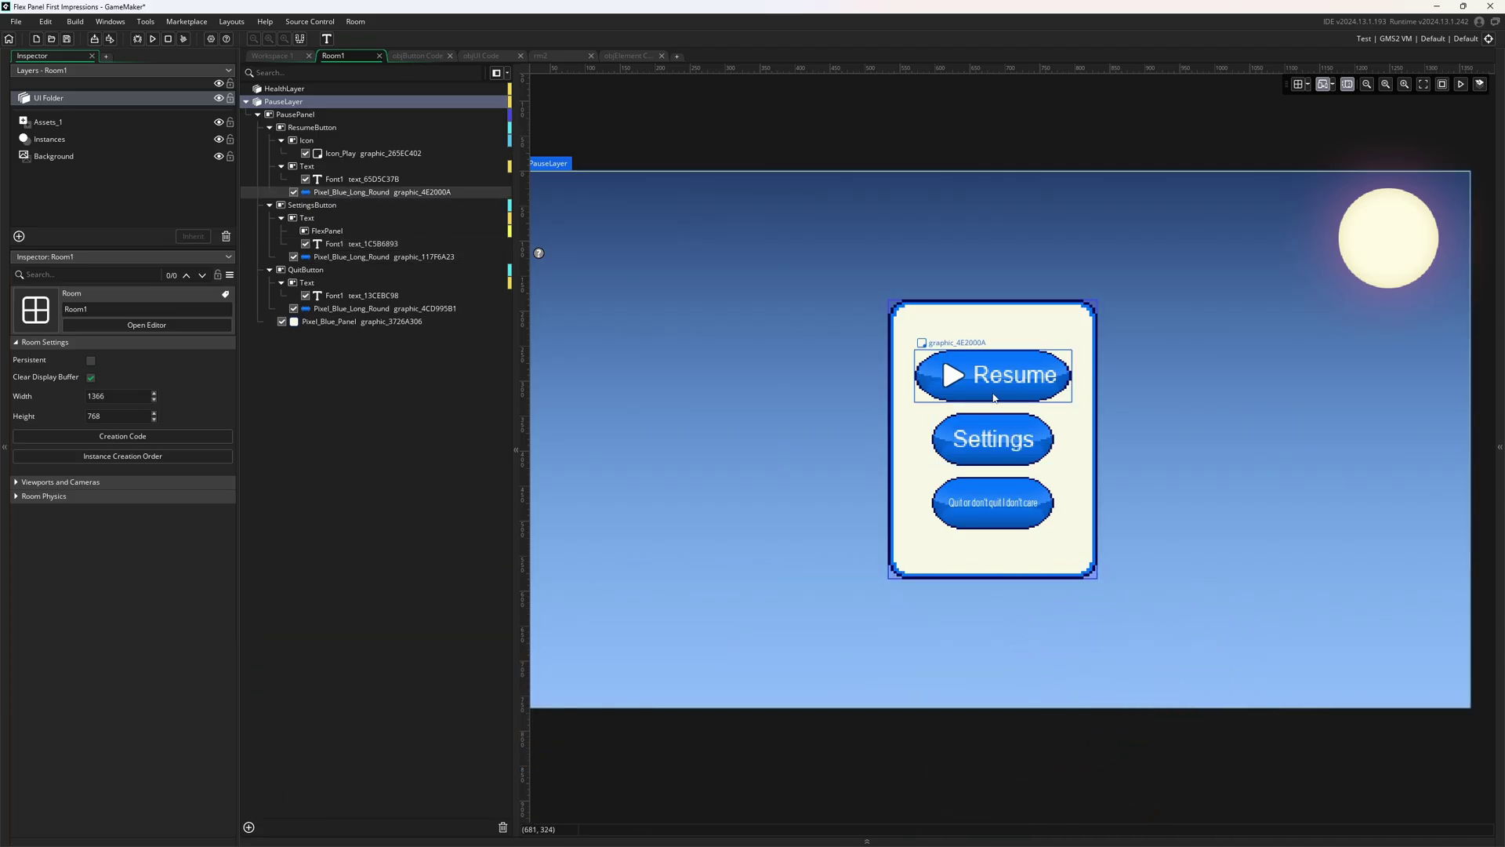
# Step: Shift the panel background and the Resume button's icon, graphic and label further left
pyautogui.moveTo(1079, 335); pyautogui.dragTo(1168, 364)
pyautogui.click(956, 384)
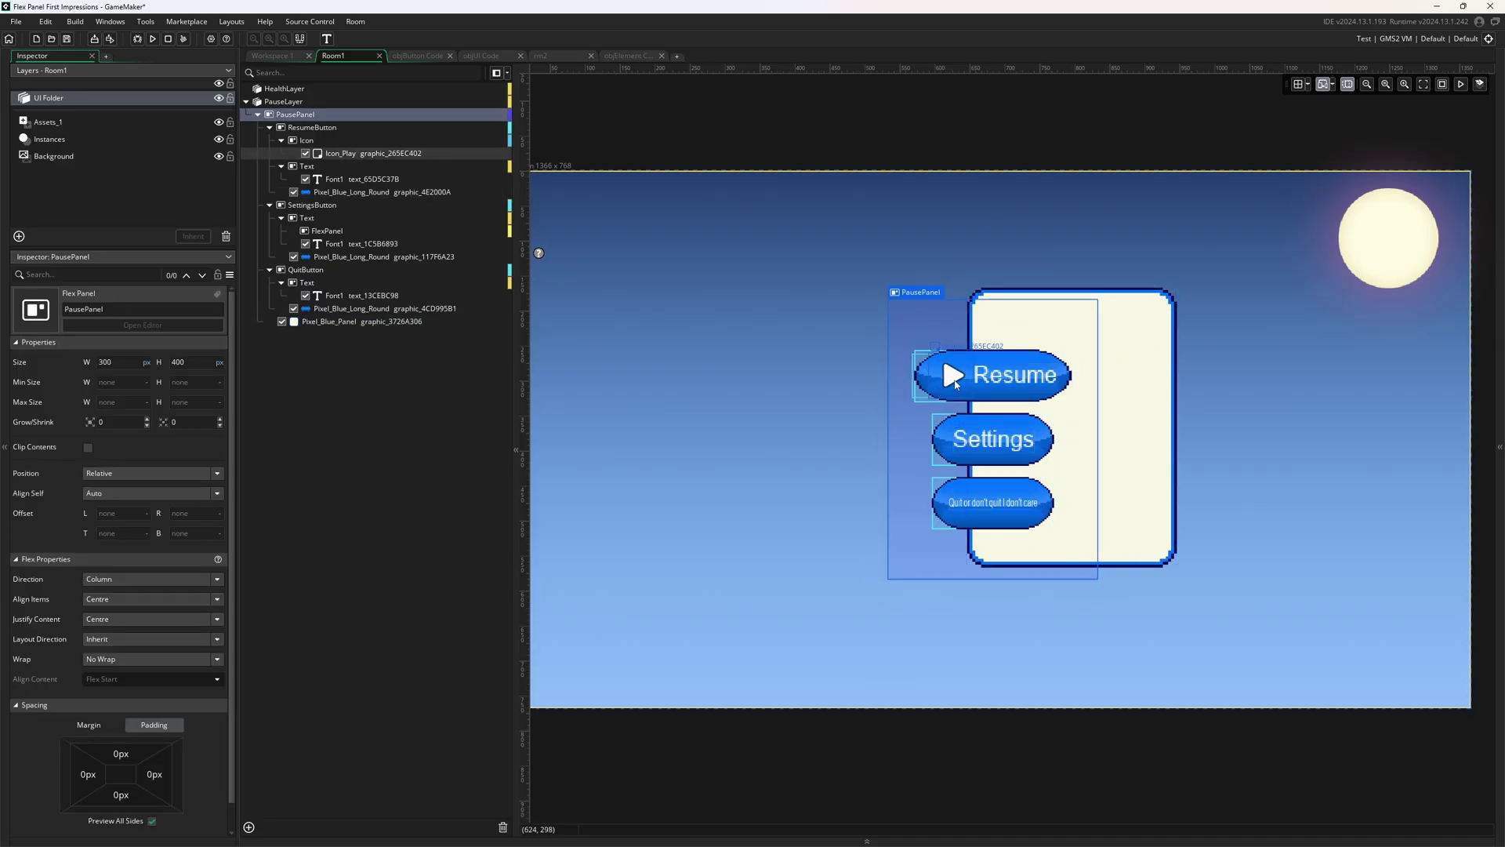
pyautogui.moveTo(956, 384); pyautogui.dragTo(868, 399)
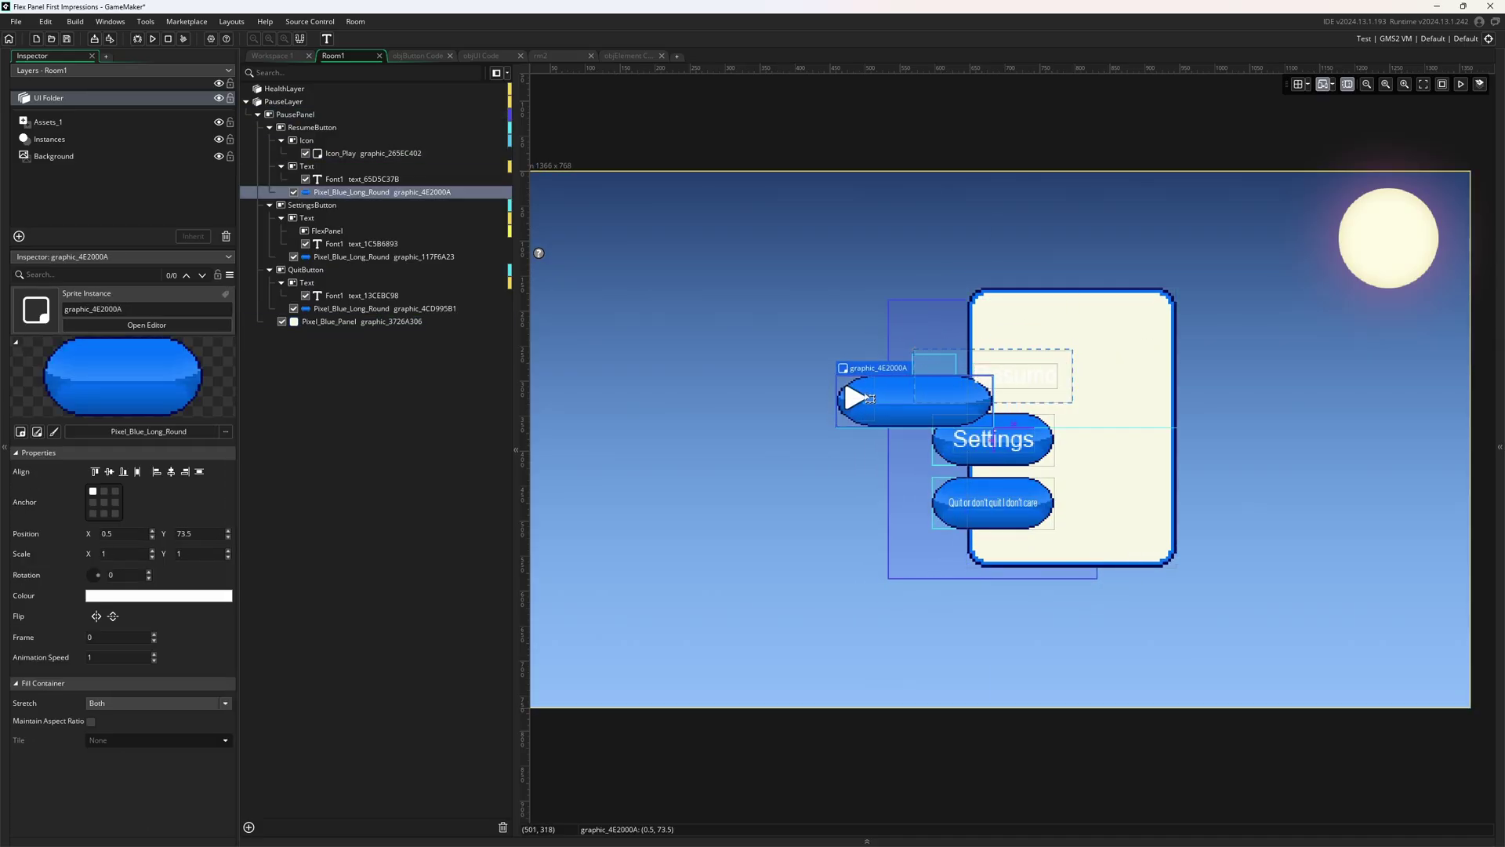
pyautogui.moveTo(1019, 376); pyautogui.dragTo(866, 394)
# Step: Inspect the PauseLayer flex settings, the ResumeButton's size and its Text container
pyautogui.click(889, 303)
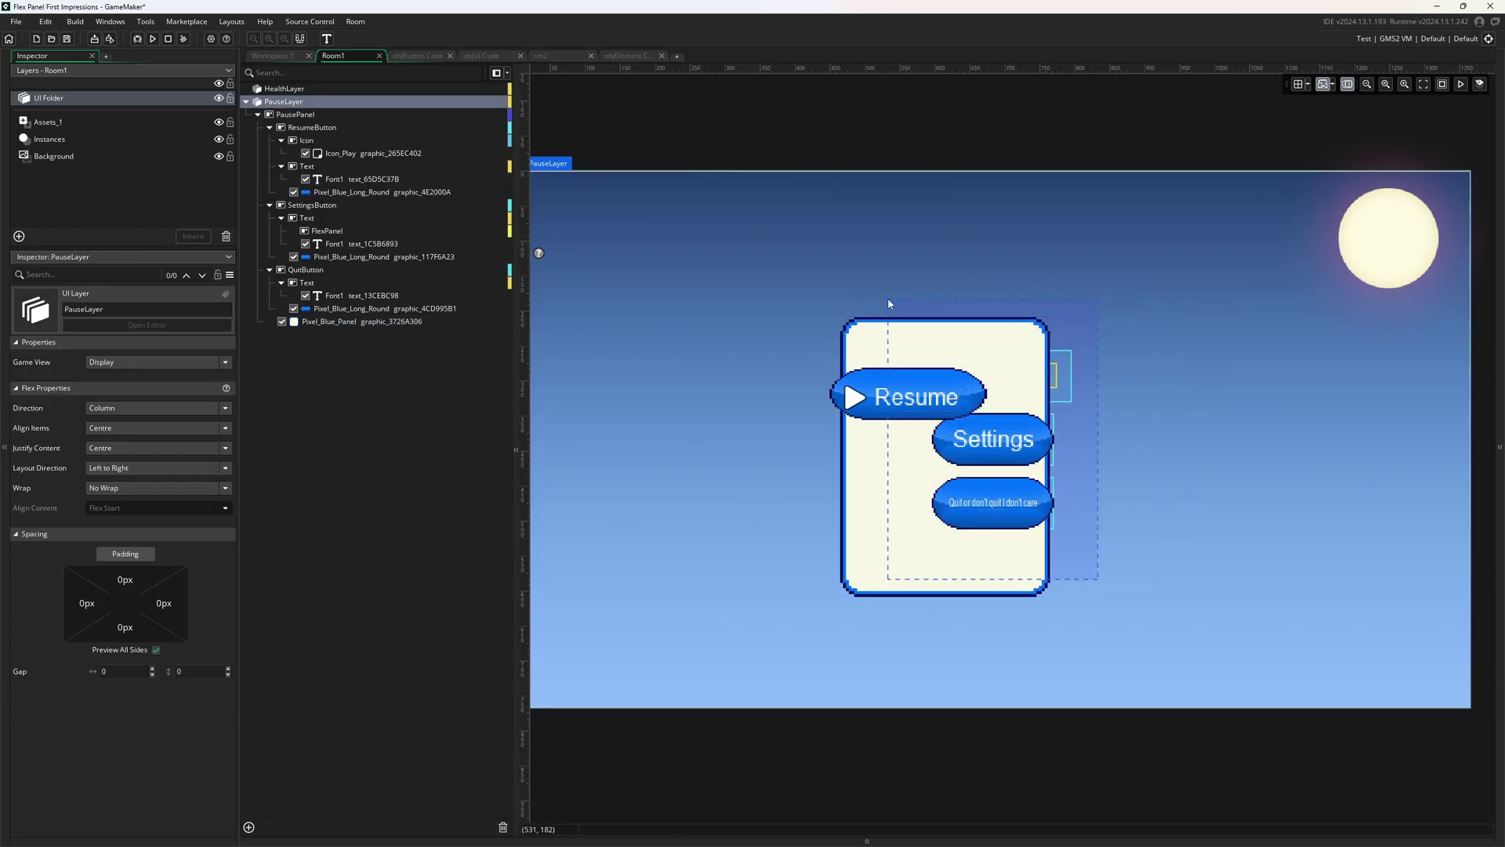
pyautogui.click(1068, 375)
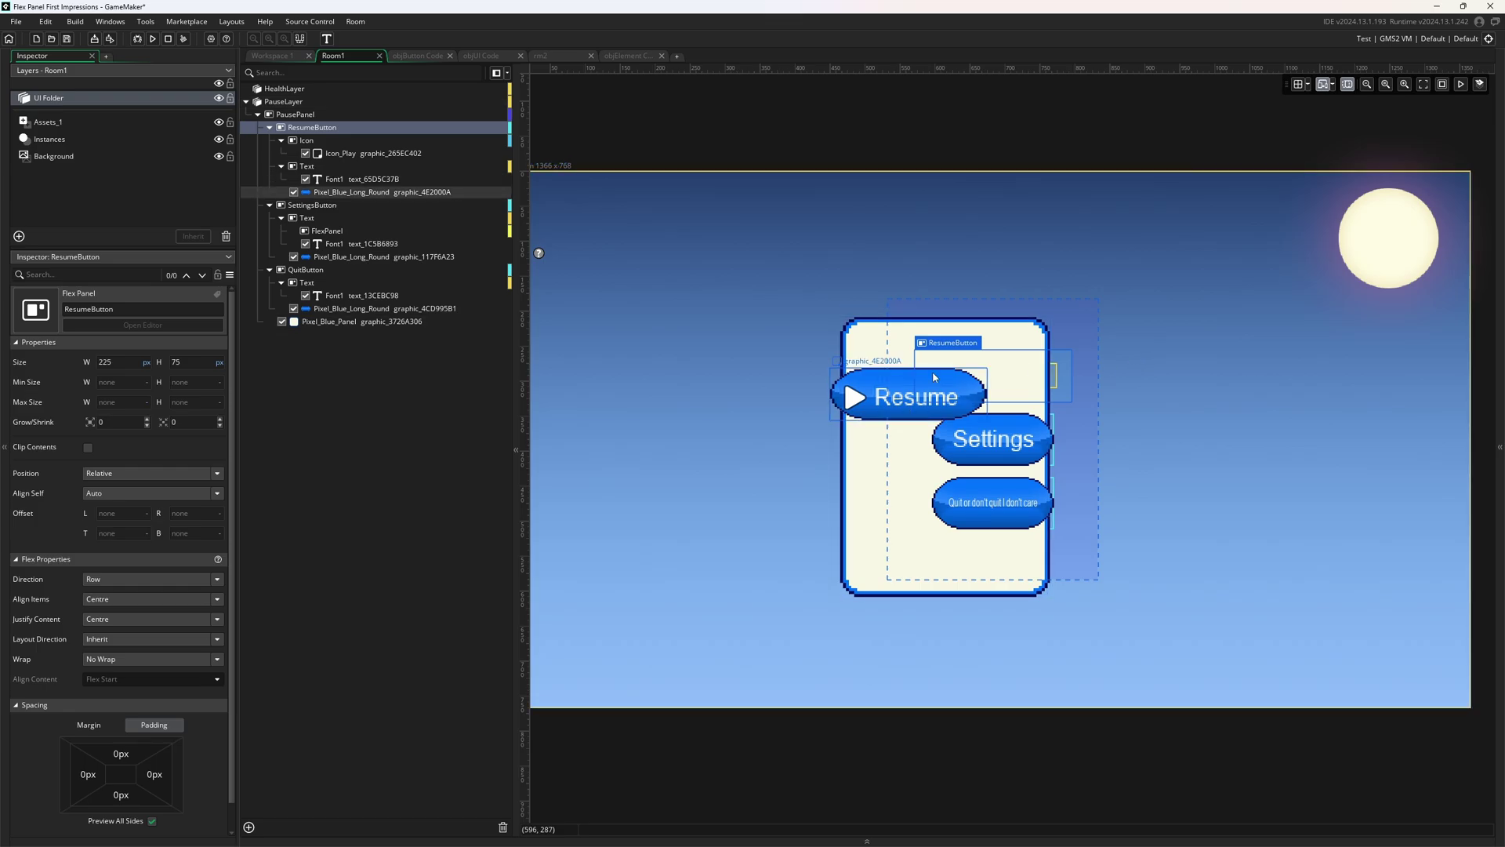
pyautogui.click(373, 171)
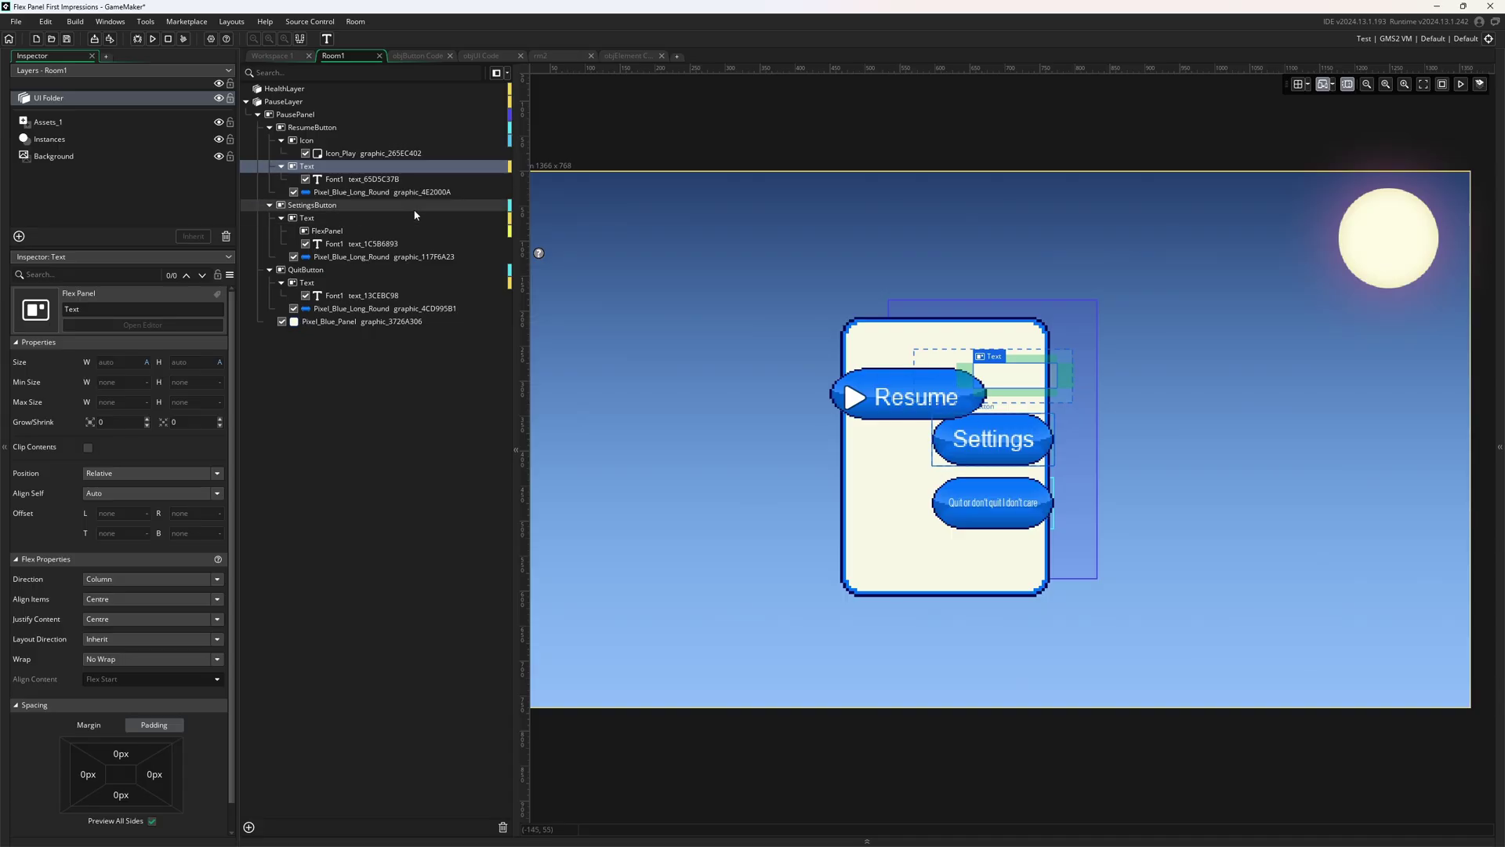
# Step: Switch to the flex panel functions blog article and look at the top of the post
pyautogui.hotkey('alt', 'Tab')
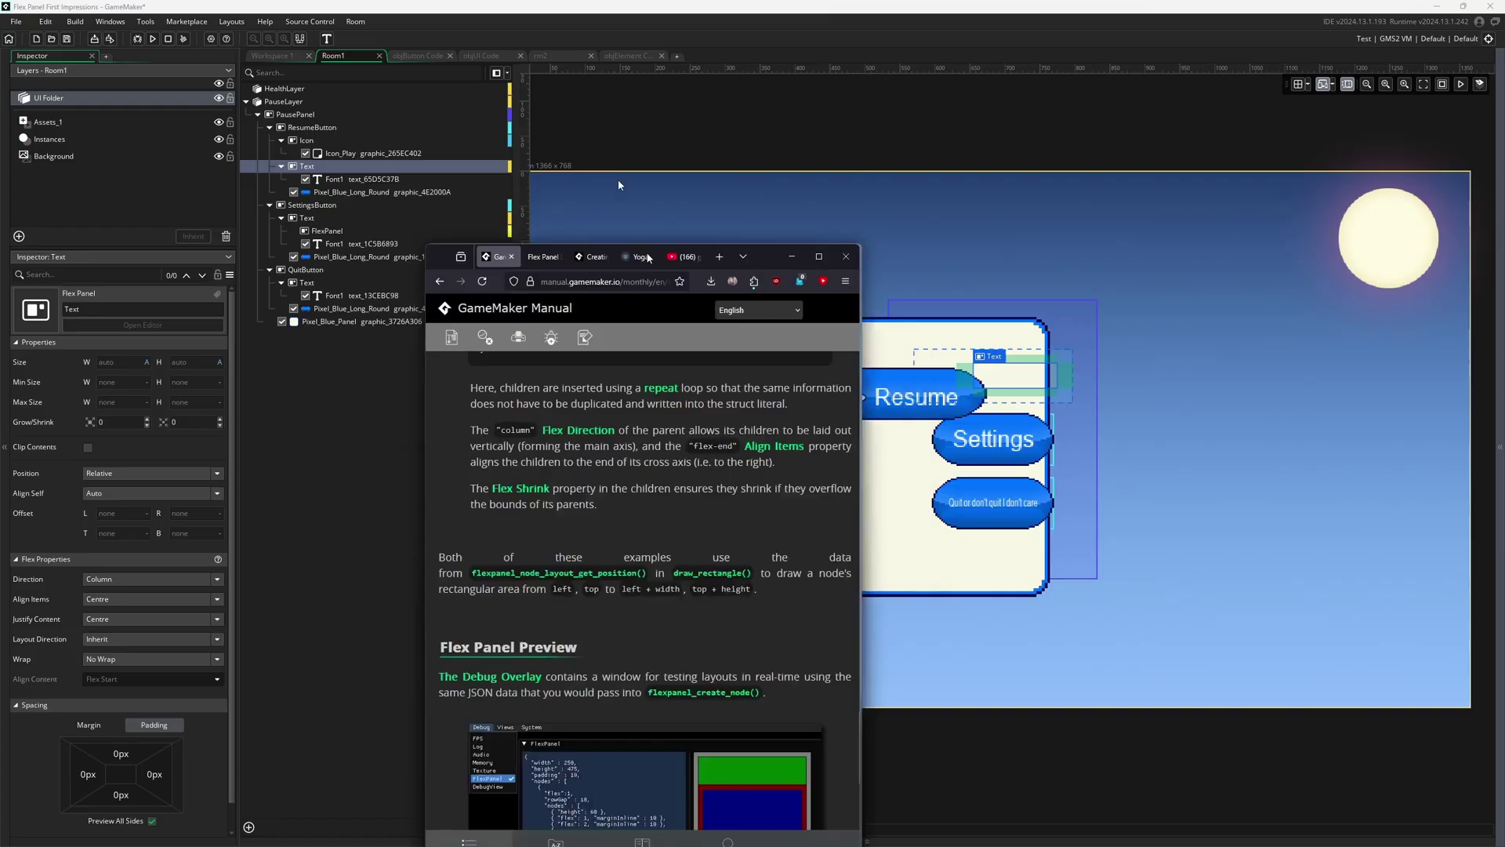
pyautogui.click(355, 13)
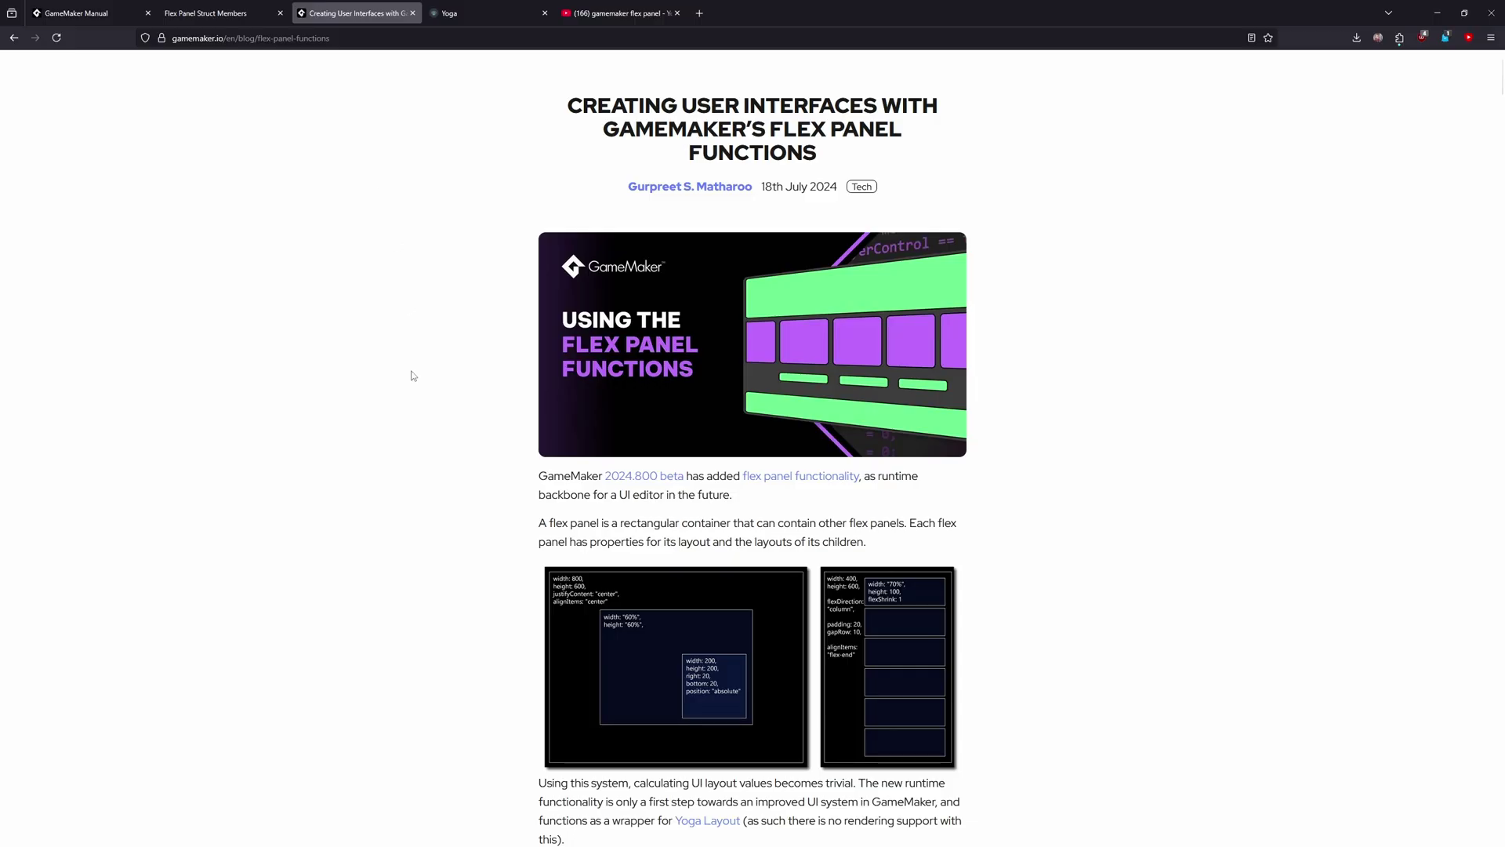
pyautogui.scroll(1, 439, 486)
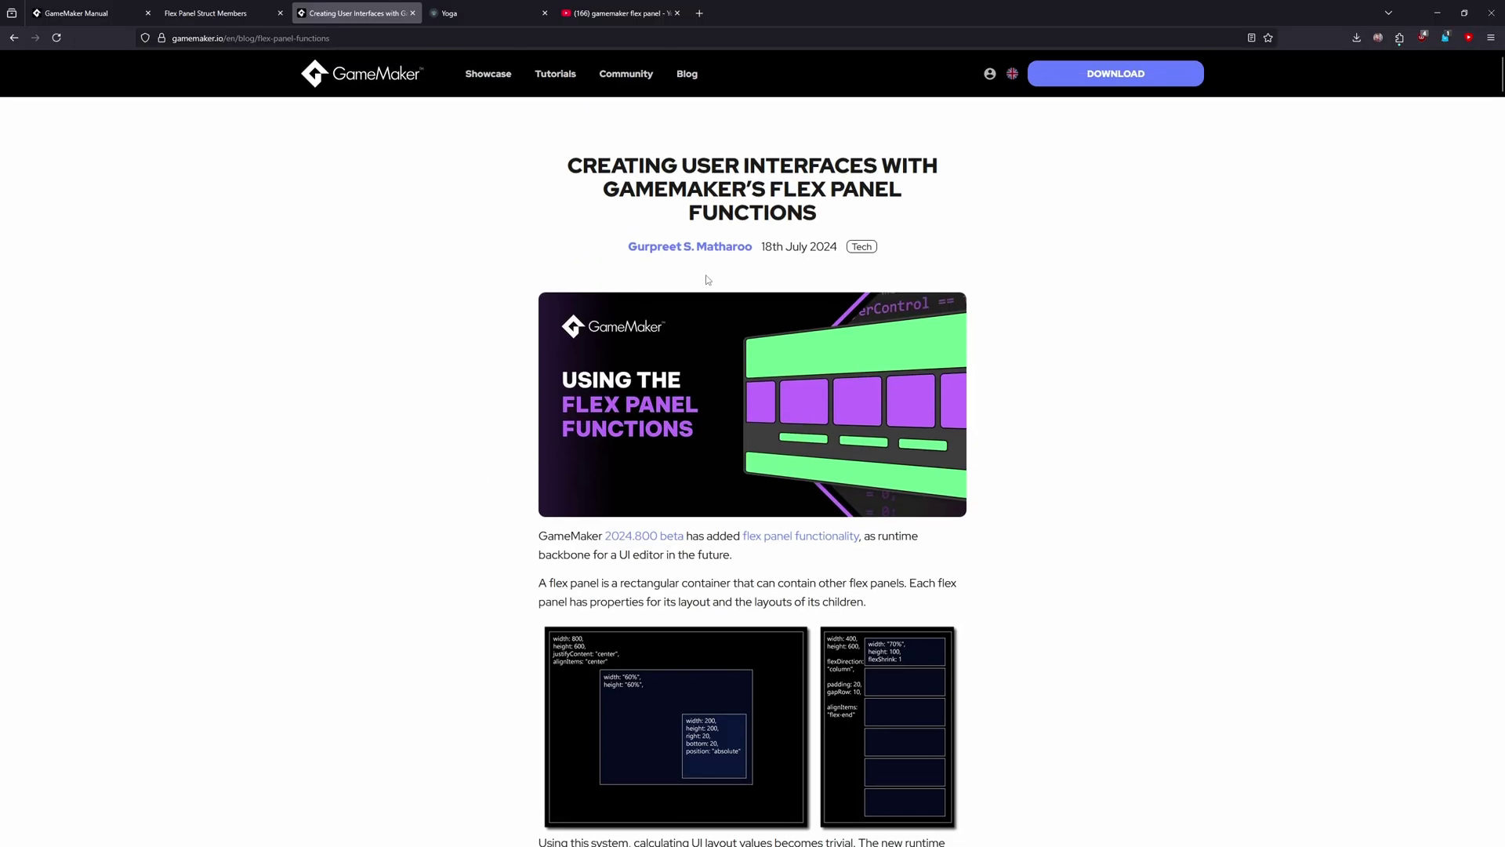
pyautogui.moveTo(765, 247); pyautogui.dragTo(837, 247)
pyautogui.click(849, 270)
# Step: Scroll down through the article's Yoga layout code, highlighting the root node code
pyautogui.scroll(-3, 1116, 228)
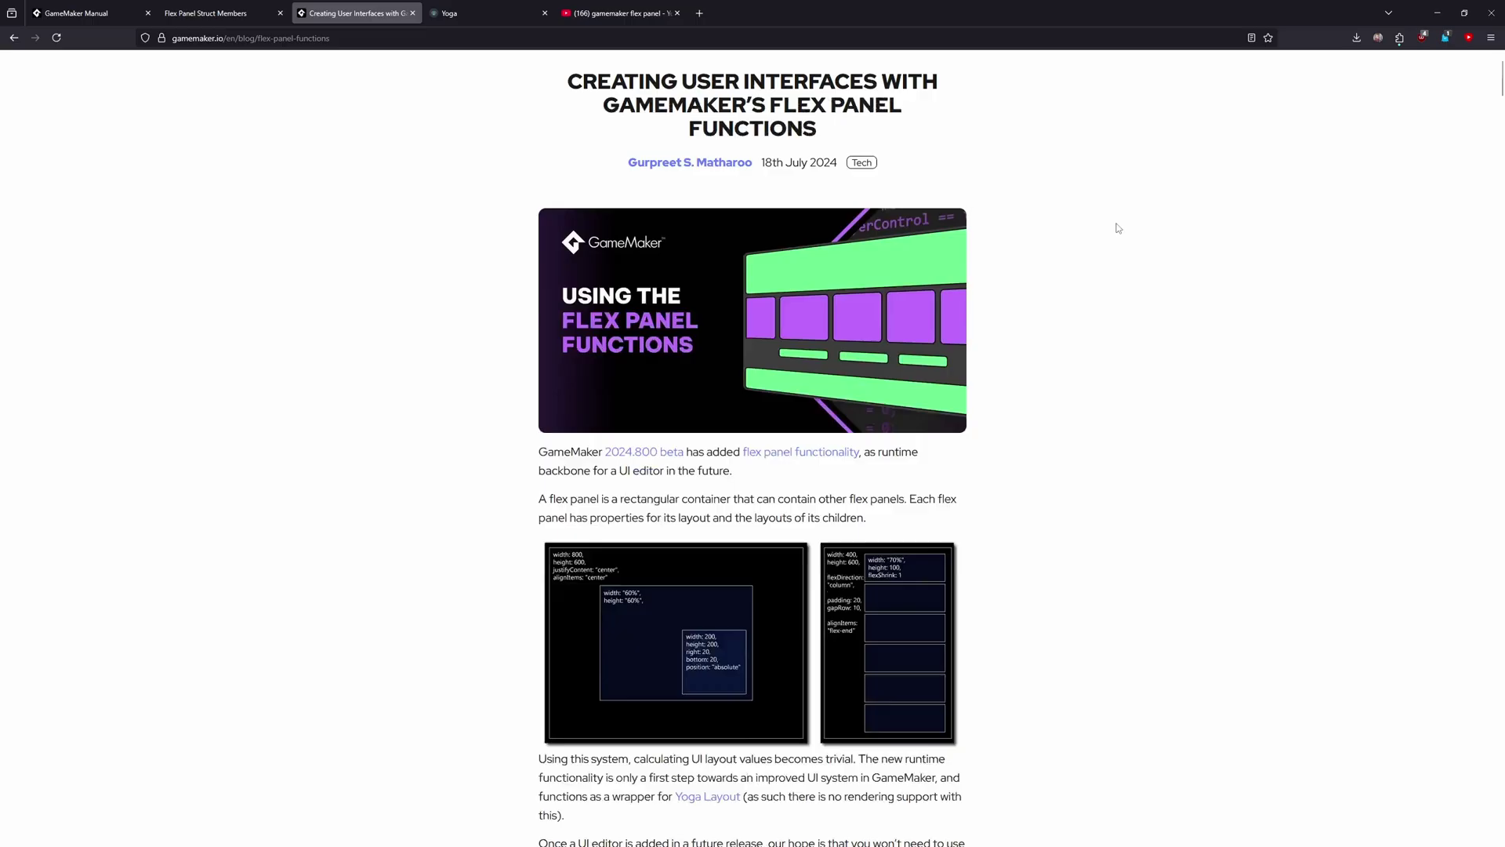
pyautogui.scroll(-15, 897, 327)
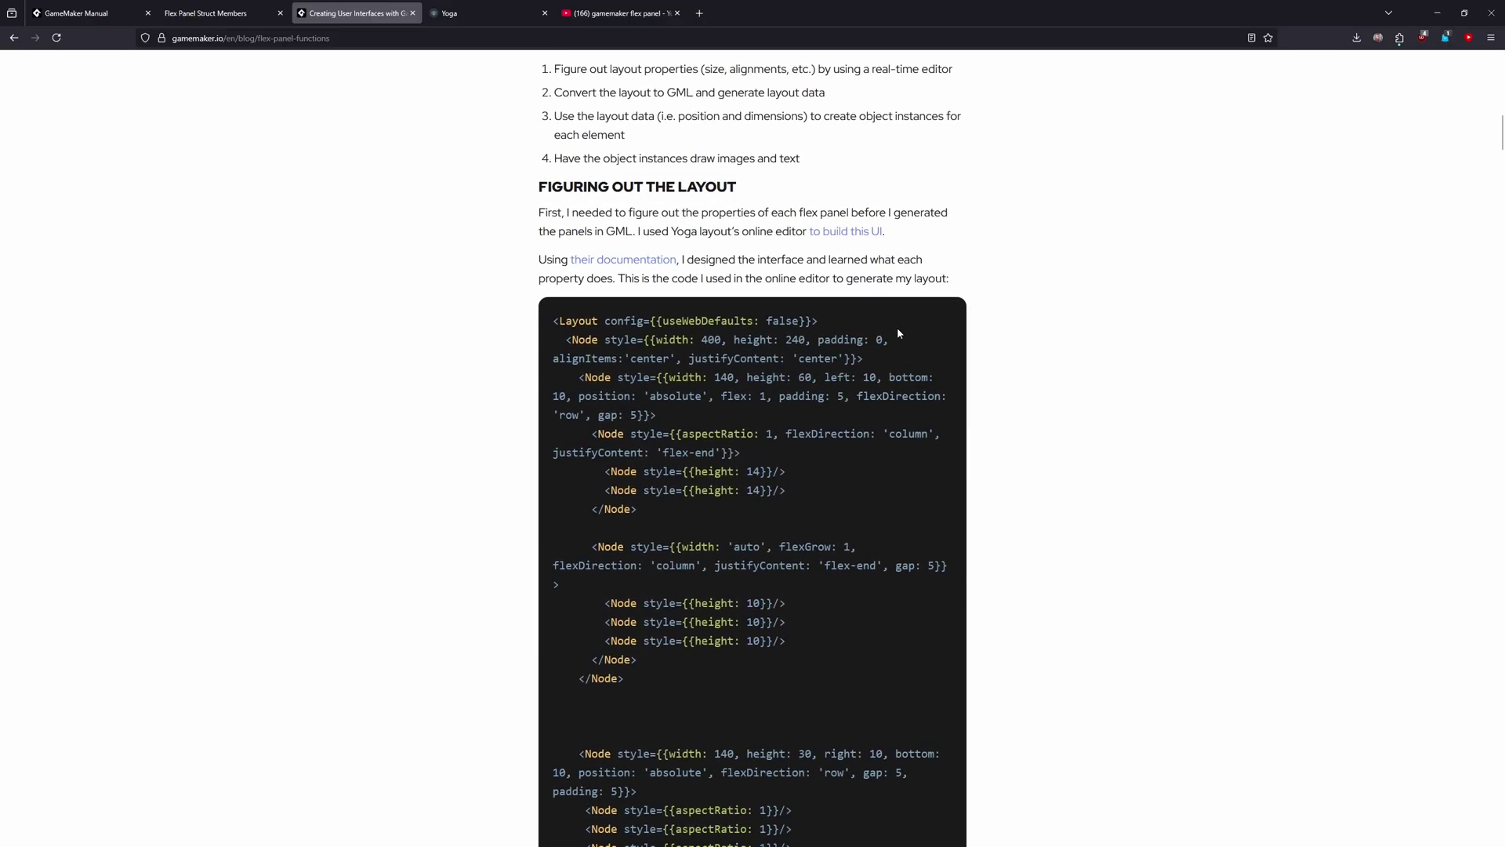
pyautogui.scroll(-8, 674, 314)
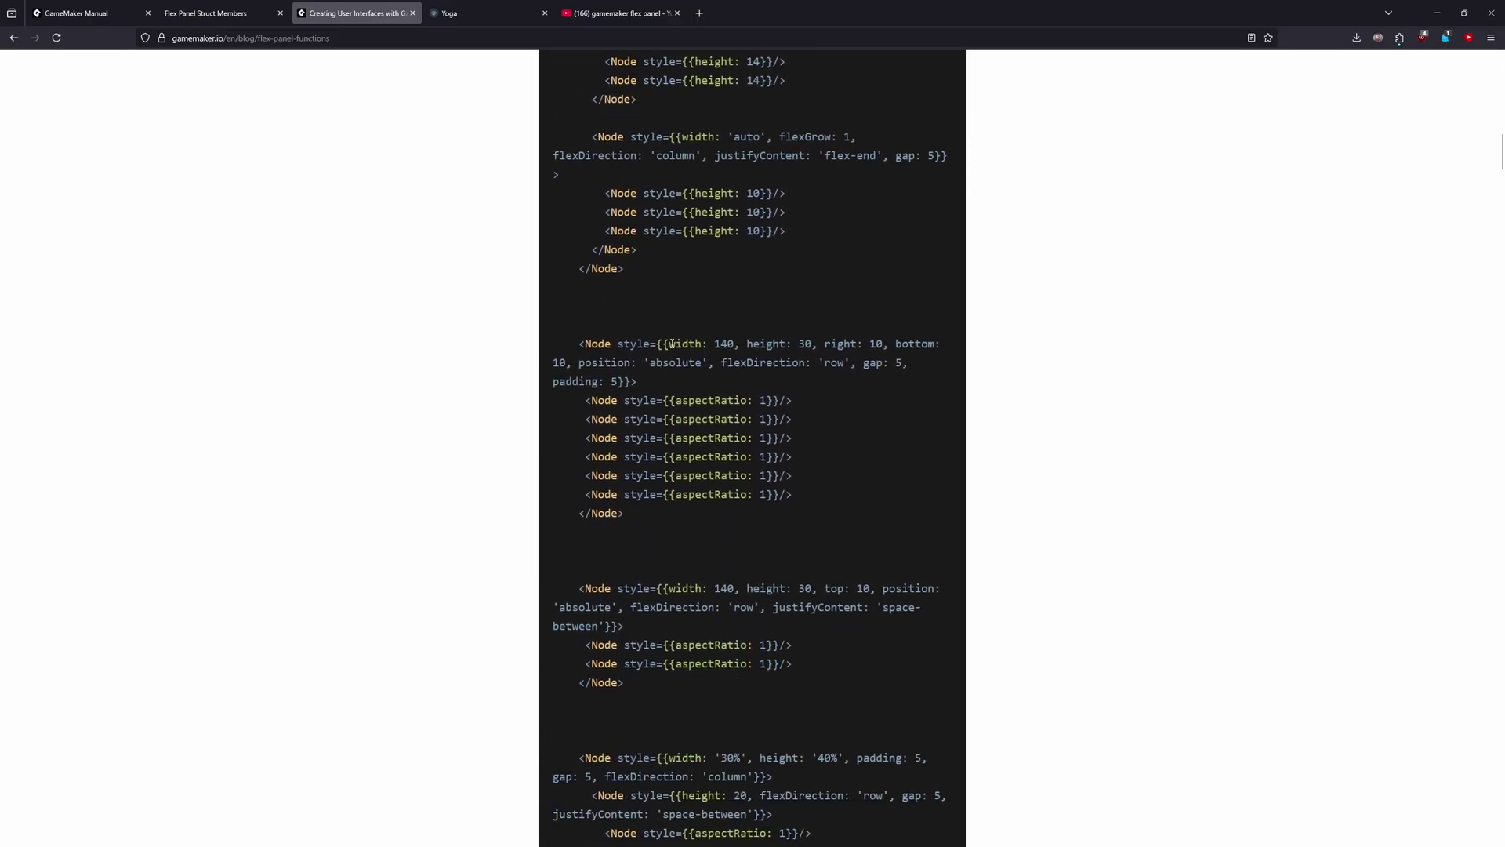
pyautogui.scroll(-20, 668, 345)
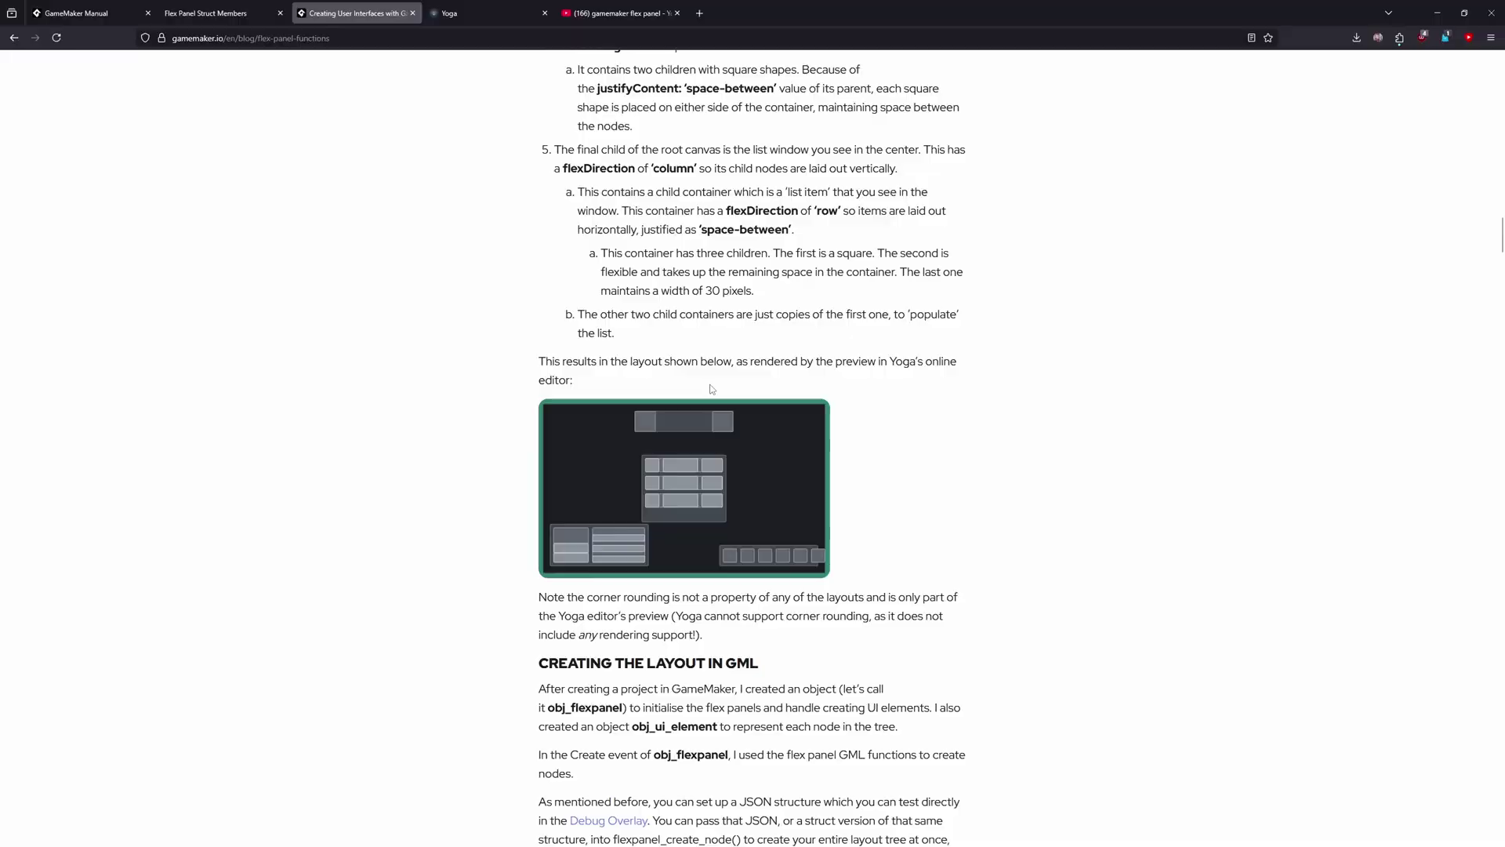
pyautogui.scroll(-9, 731, 392)
pyautogui.scroll(2, 732, 393)
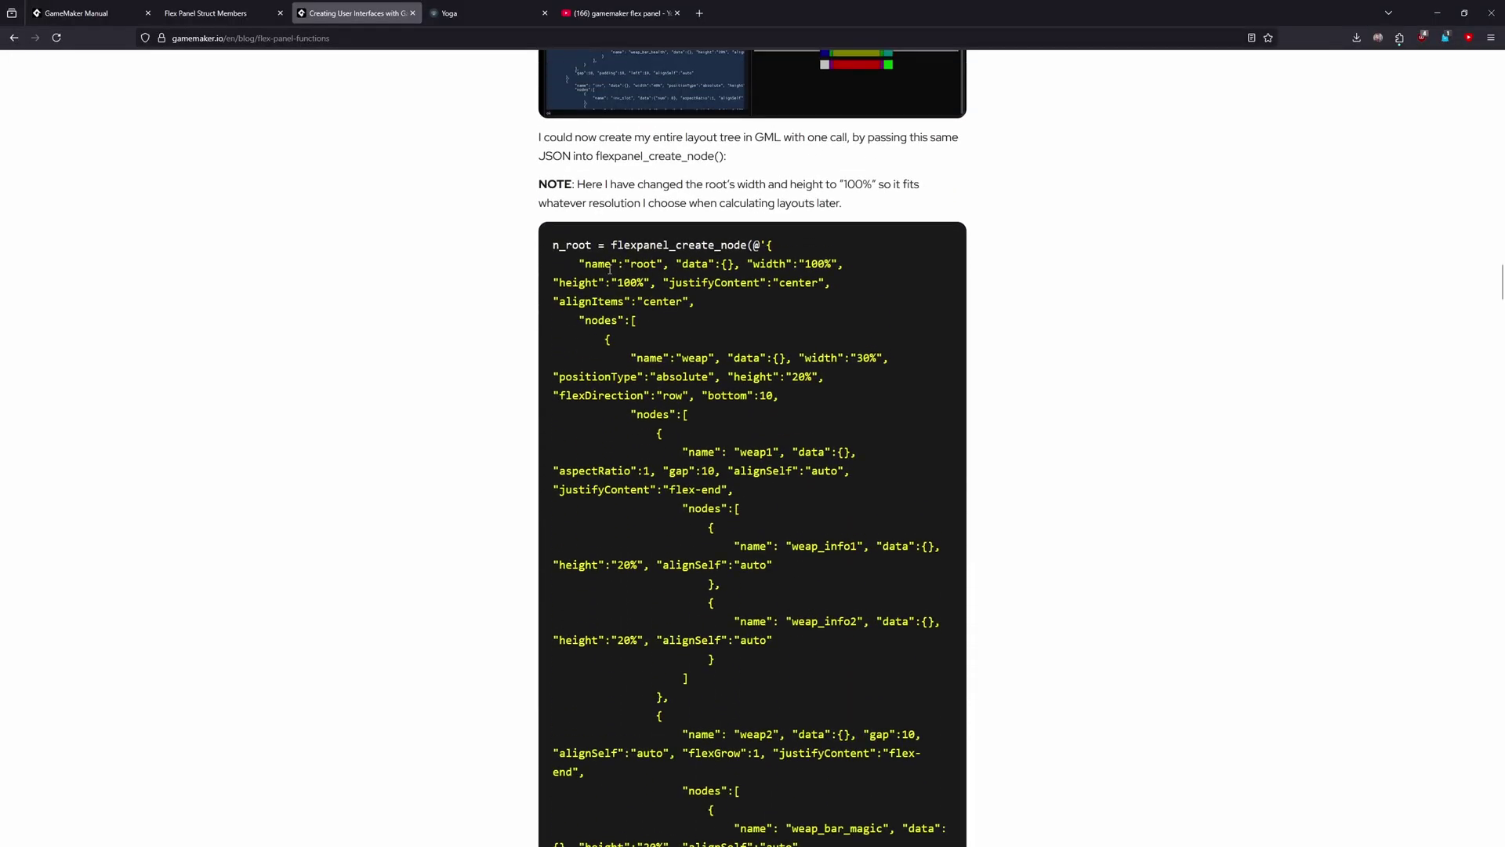
pyautogui.moveTo(579, 264); pyautogui.dragTo(710, 283)
pyautogui.click(850, 414)
# Step: Read on to the end of the flexpanel_create_node JSON block, then return to GameMaker
pyautogui.scroll(-12, 847, 414)
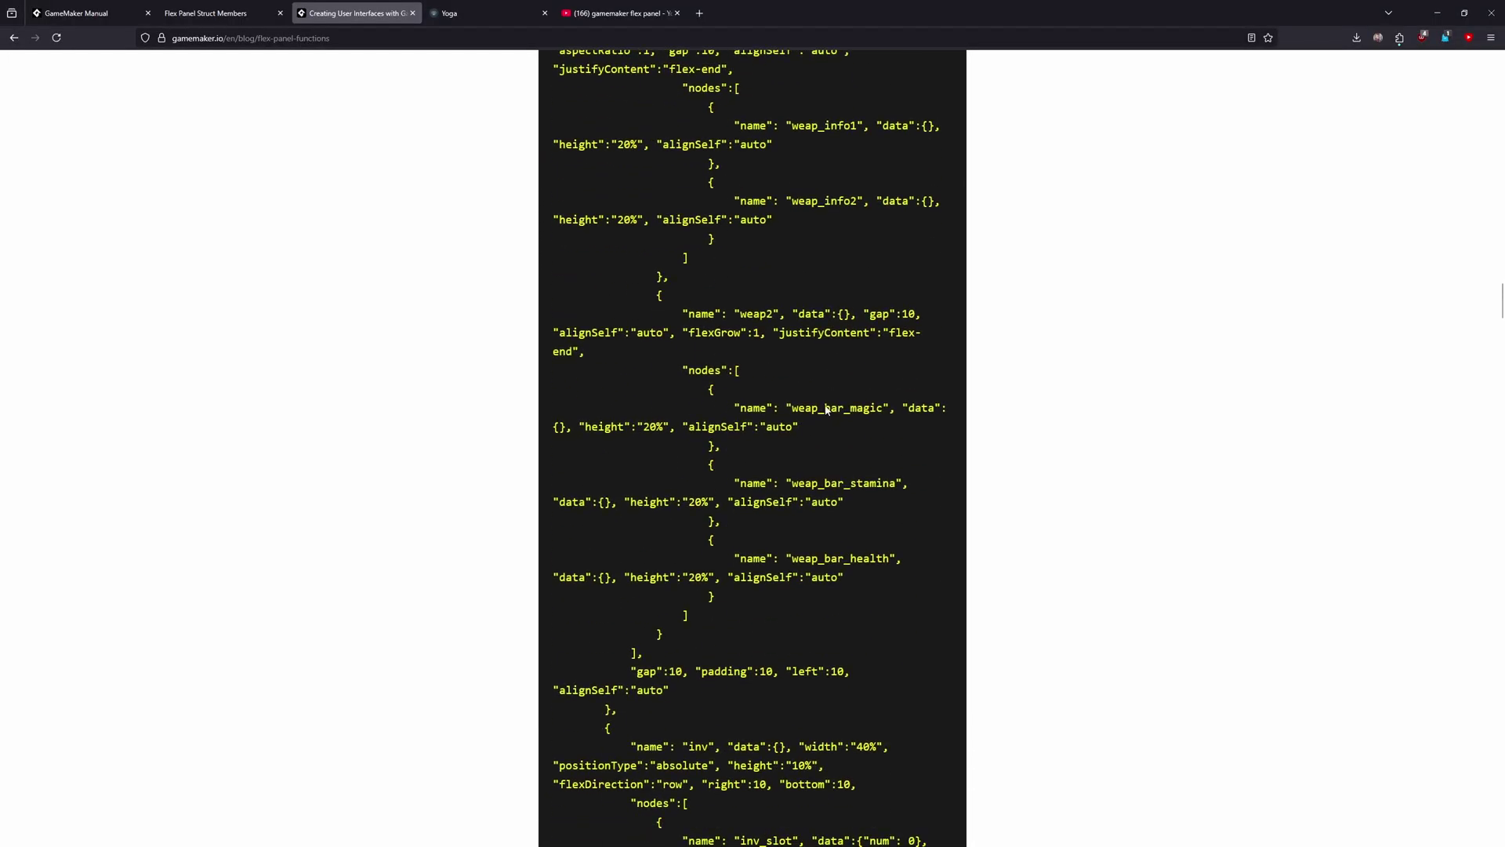
pyautogui.scroll(-20, 822, 401)
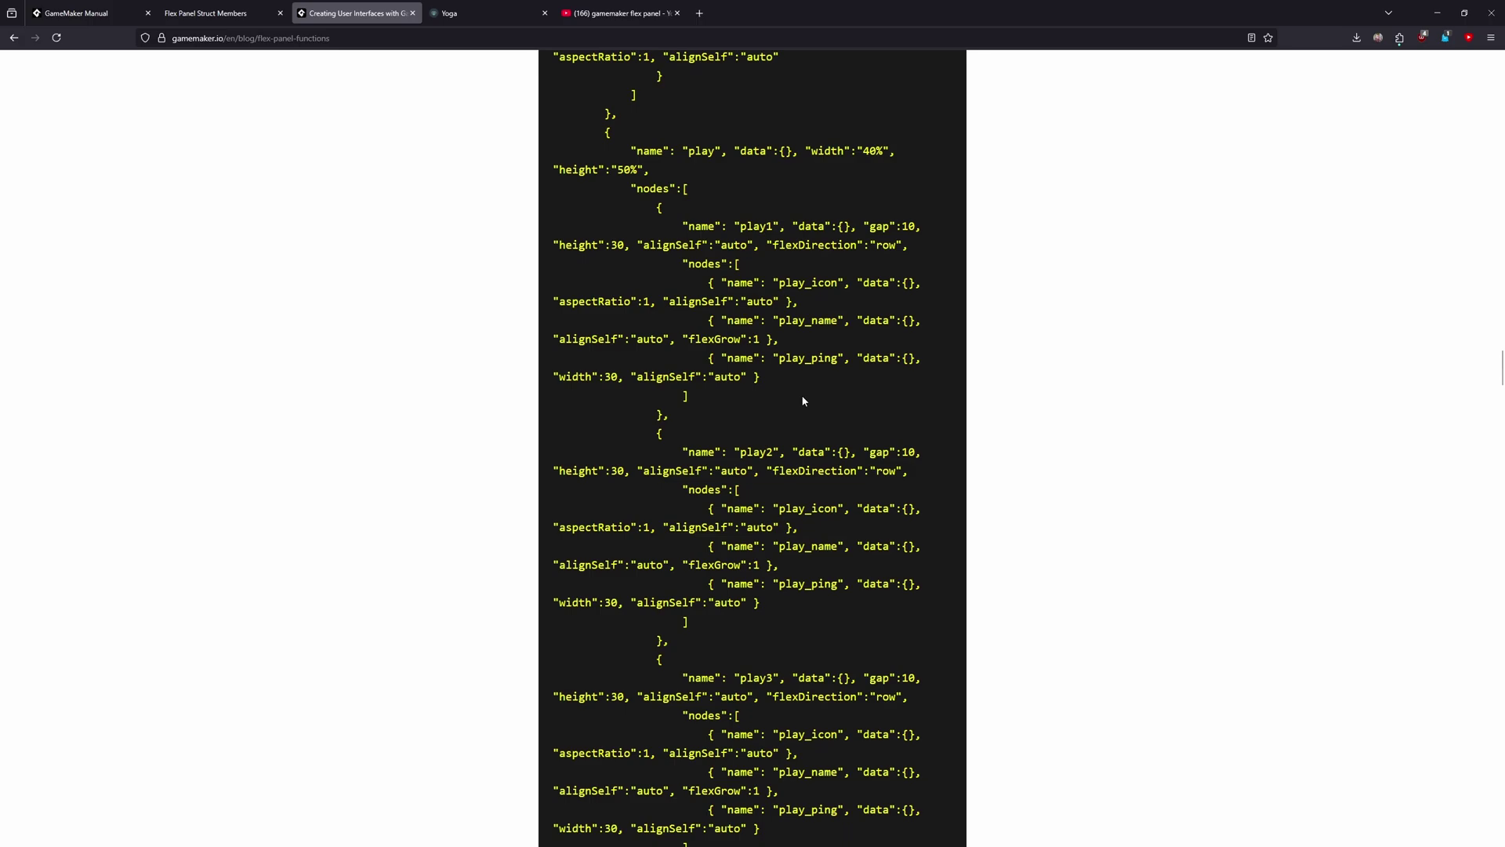
pyautogui.scroll(-13, 793, 392)
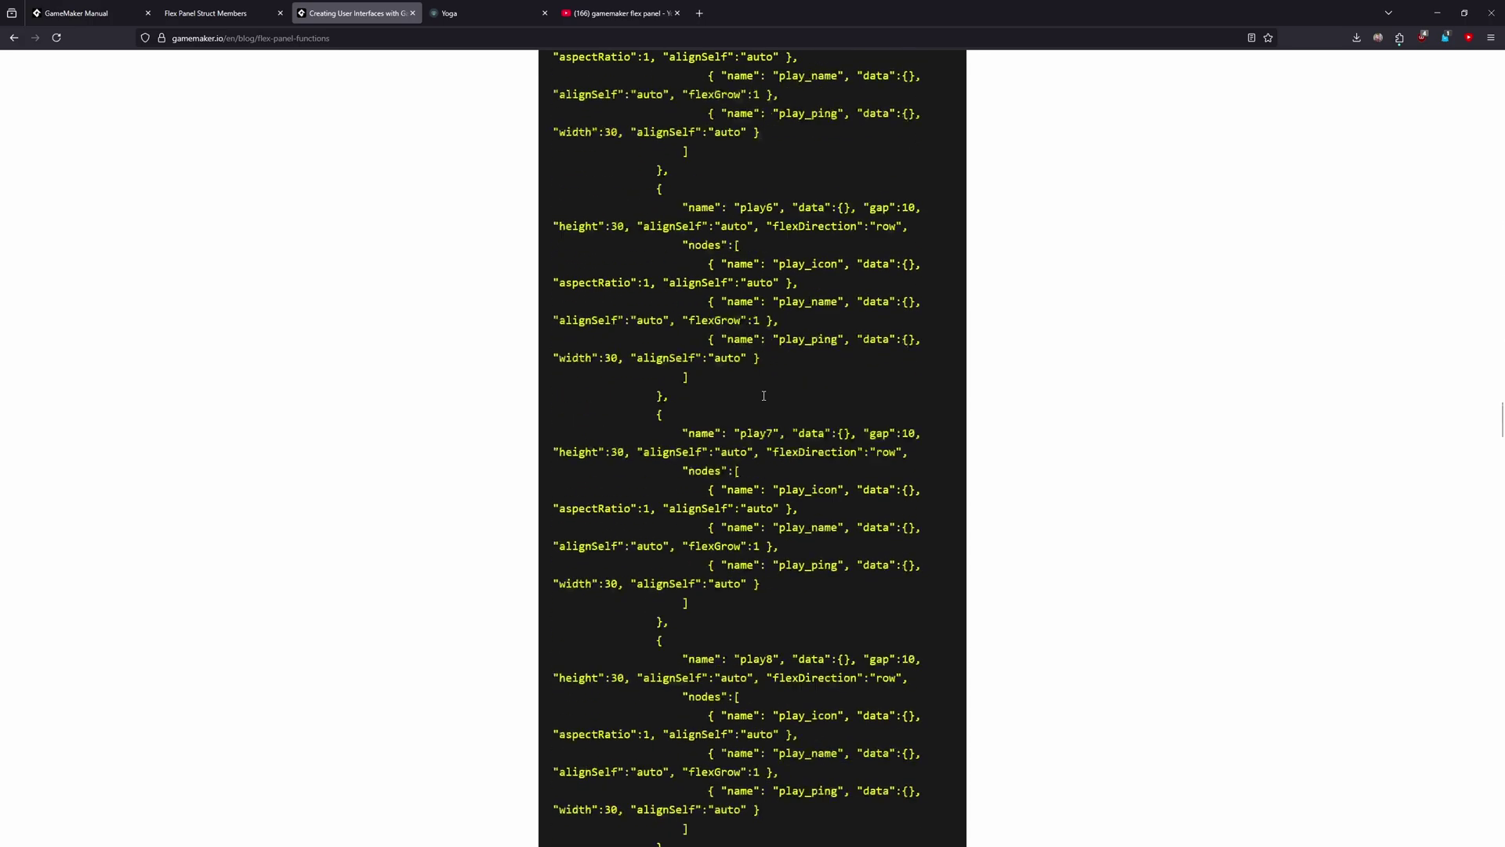
pyautogui.scroll(-3, 765, 415)
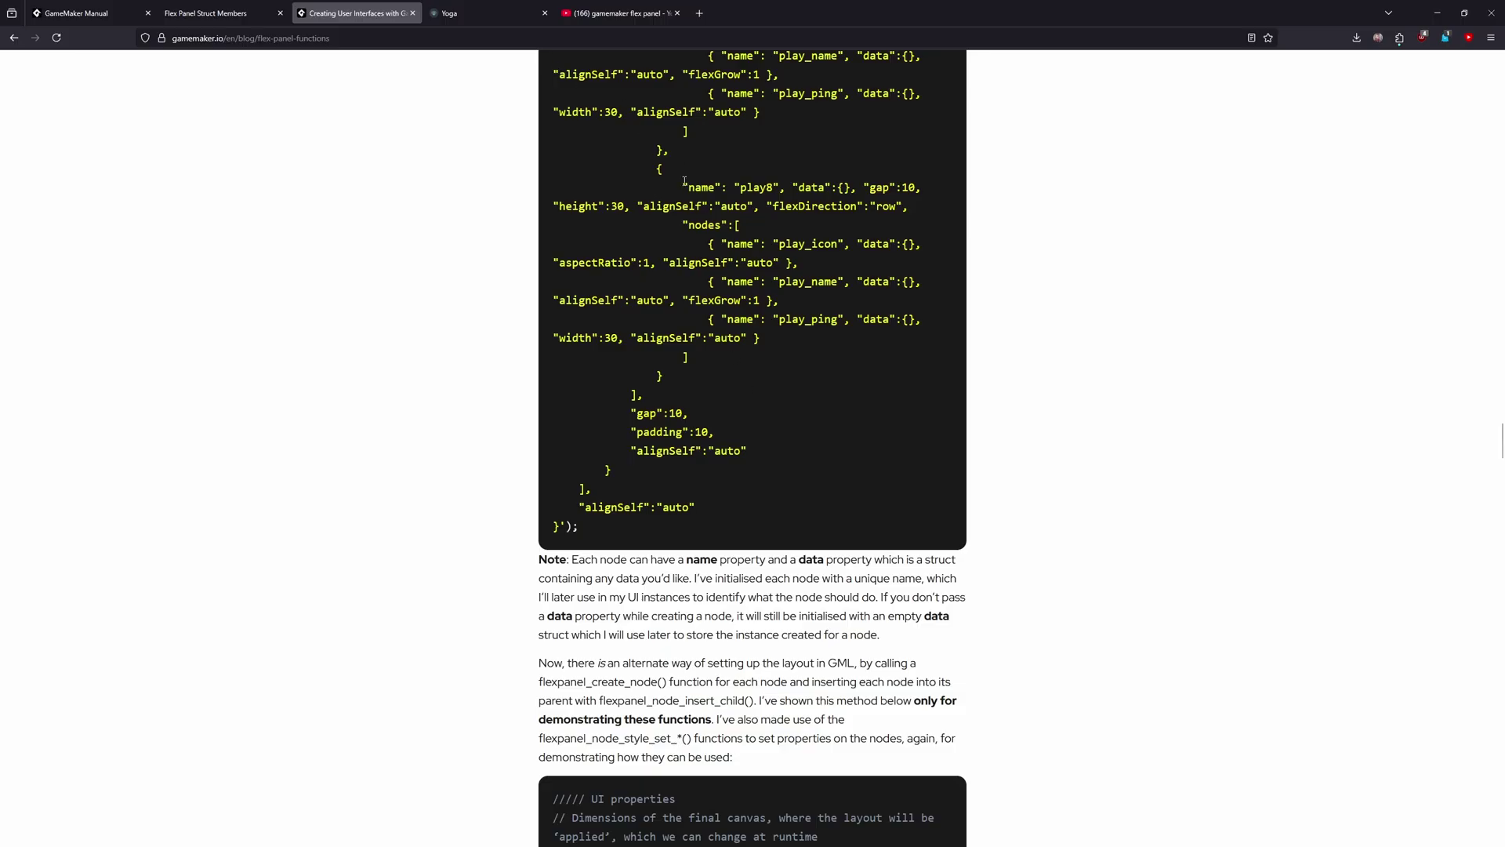
pyautogui.hotkey('alt', 'Tab')
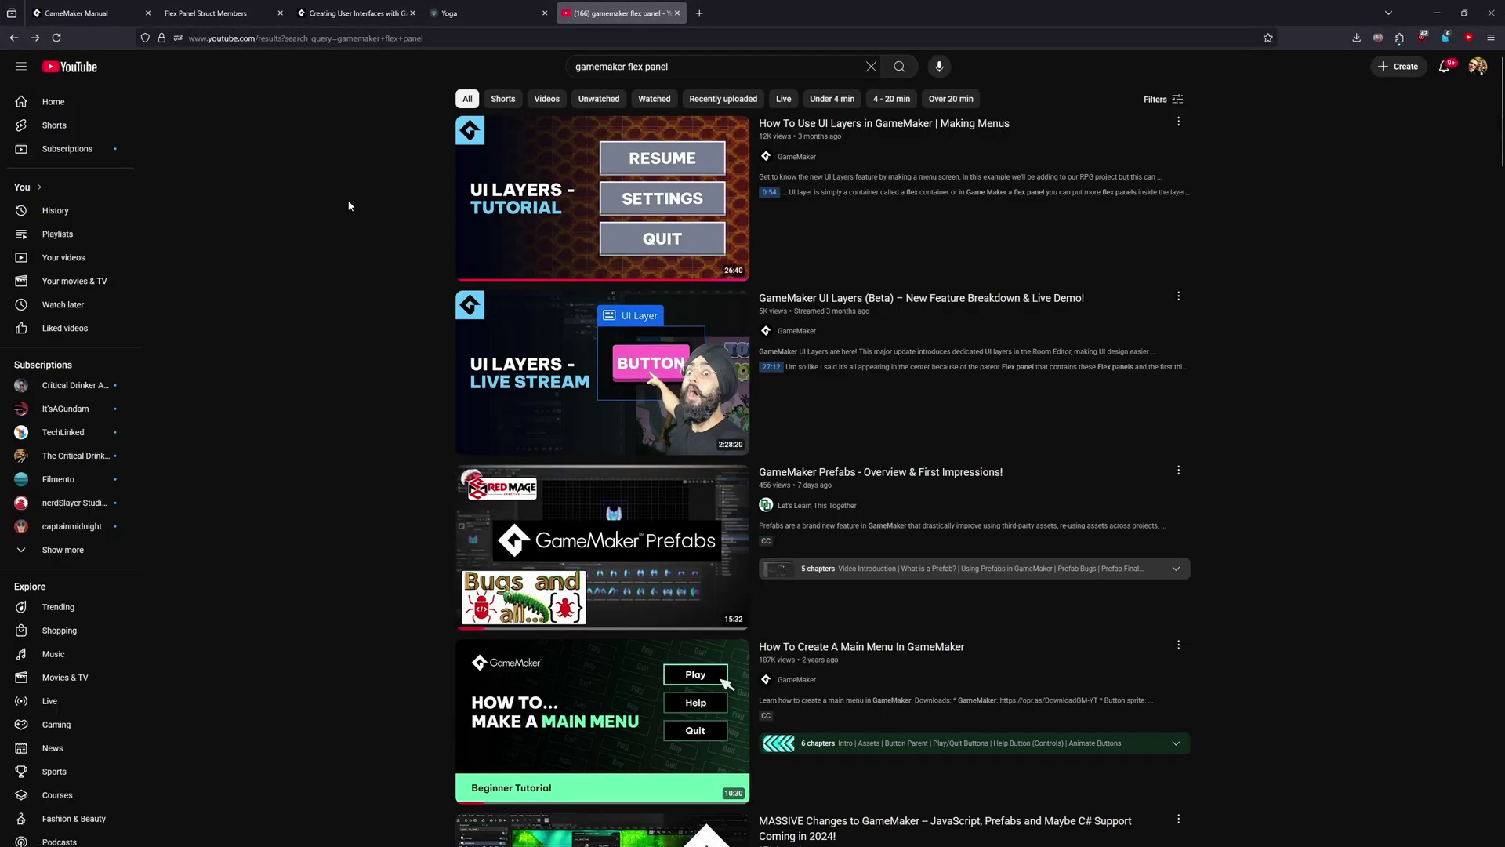
pyautogui.moveTo(349, 205); pyautogui.dragTo(1269, 346)
pyautogui.click(1268, 347)
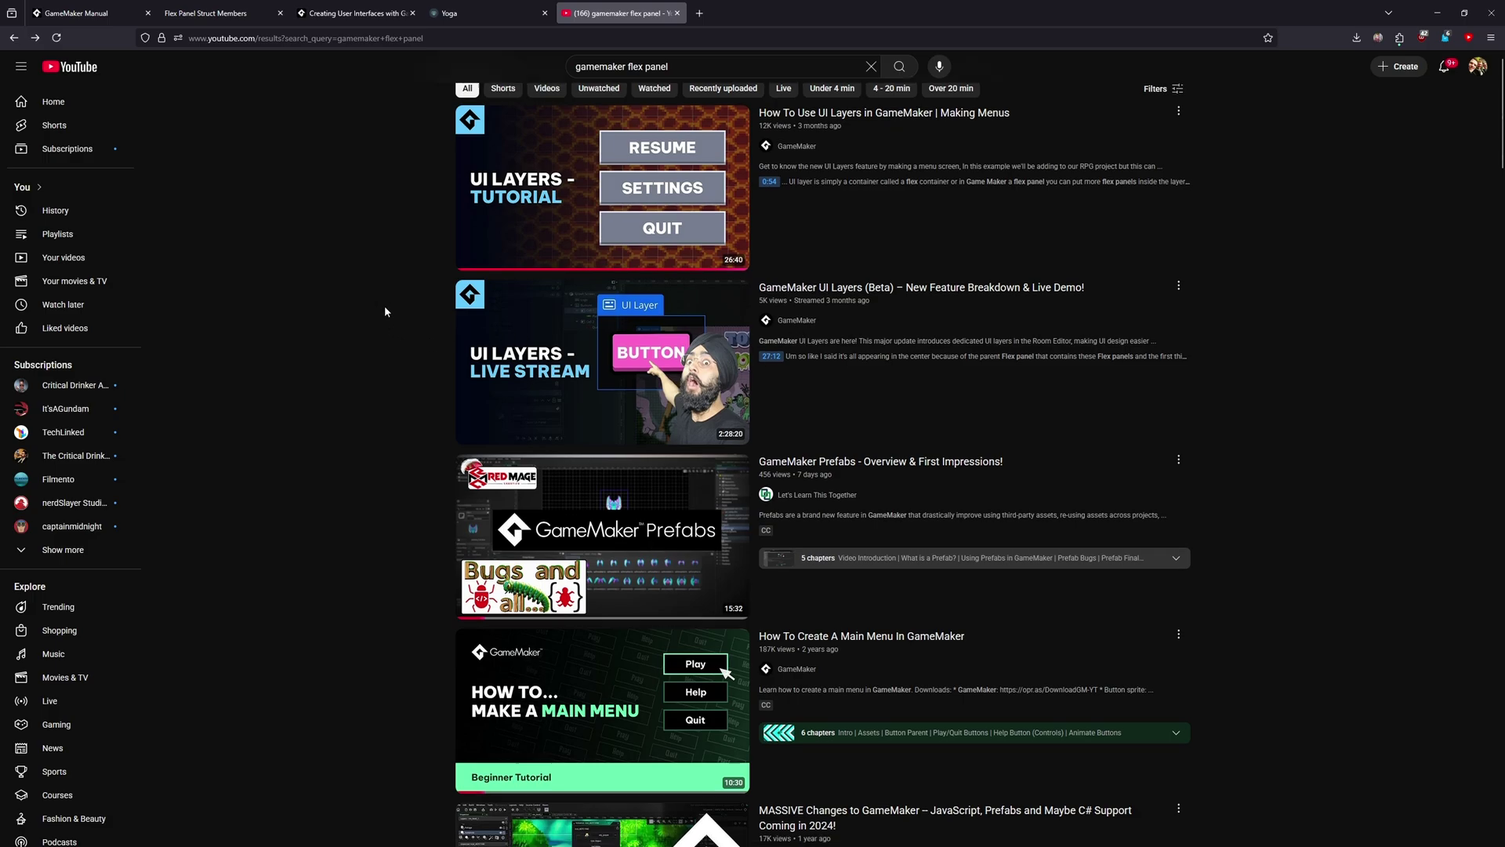
pyautogui.scroll(-5, 384, 309)
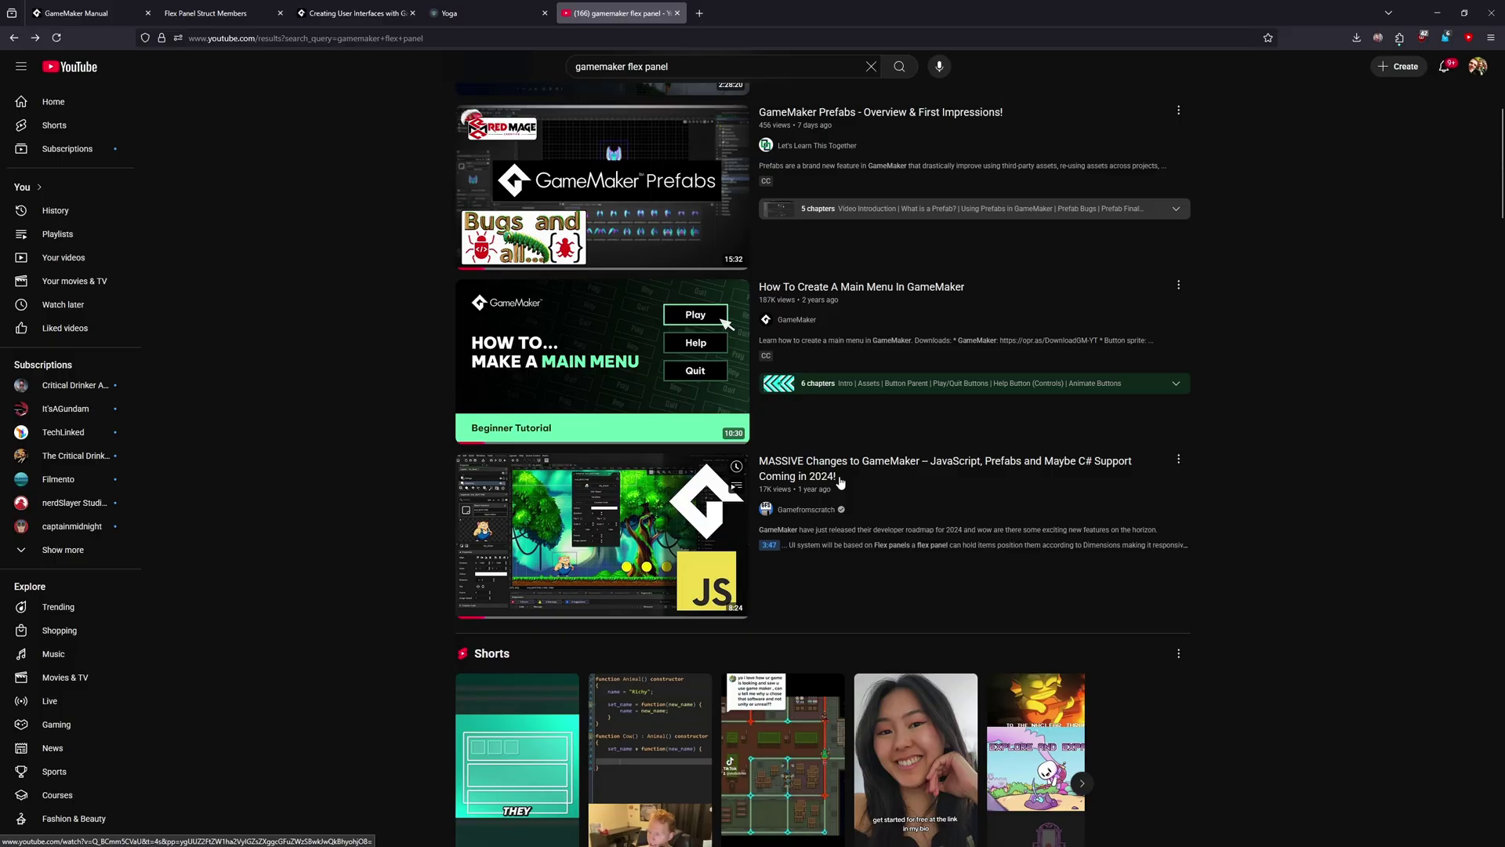
pyautogui.scroll(-7, 382, 445)
pyautogui.scroll(-2, 381, 442)
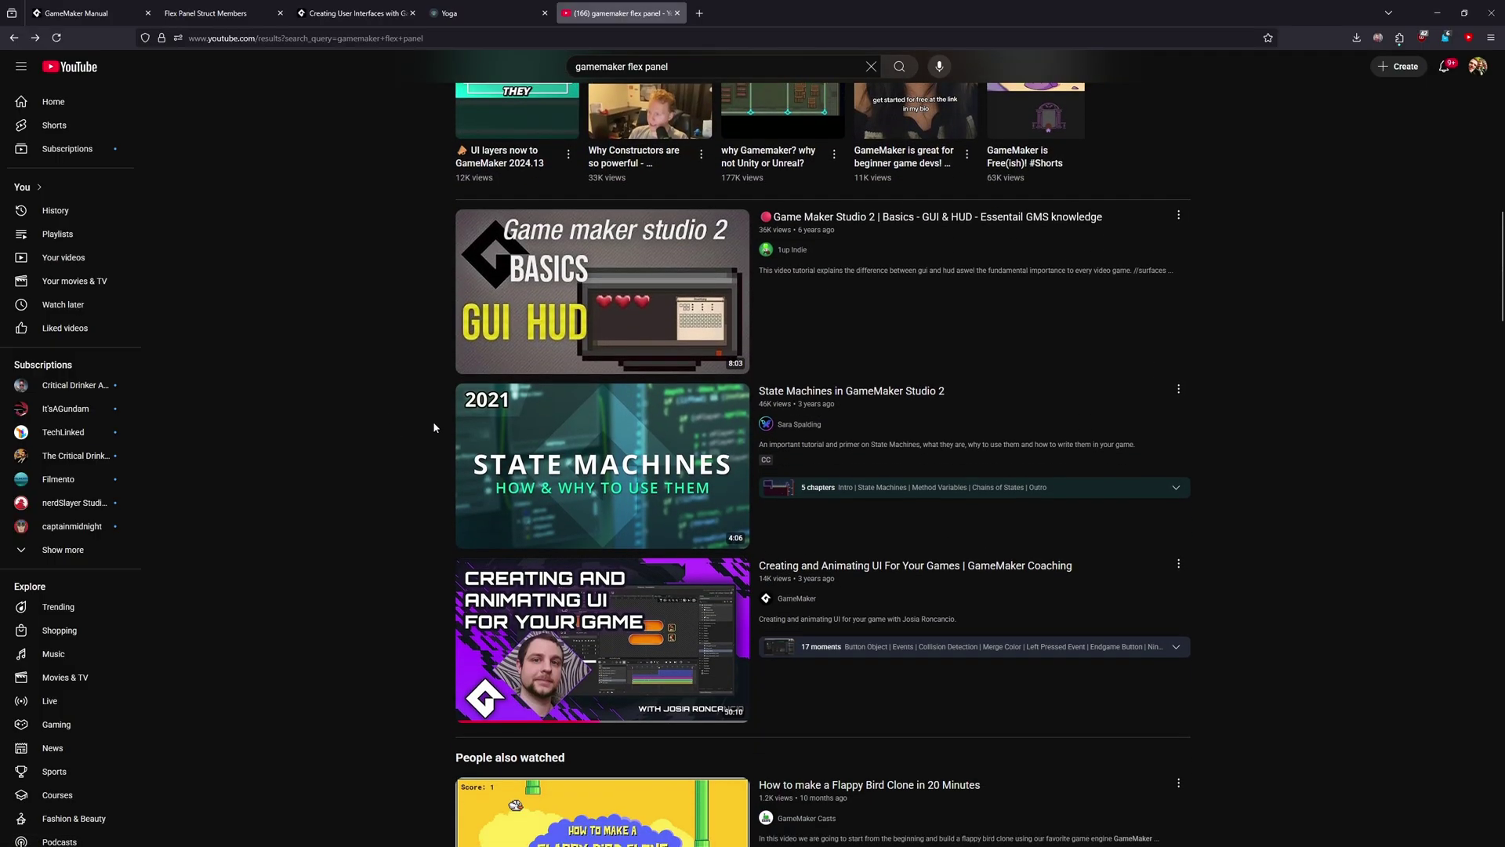
pyautogui.scroll(-4, 425, 418)
pyautogui.scroll(-1, 422, 425)
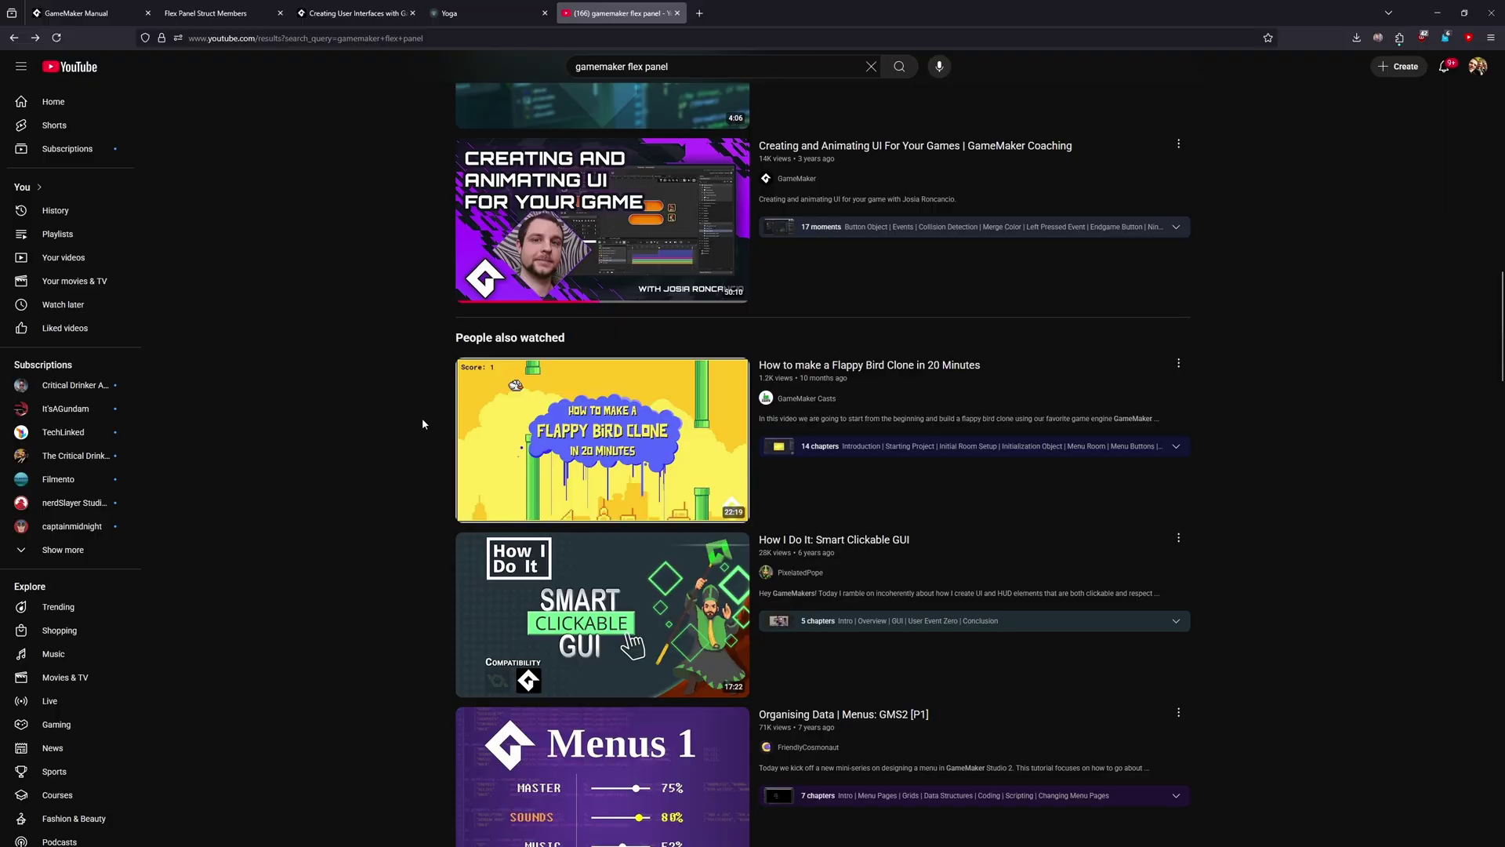
pyautogui.scroll(-4, 422, 424)
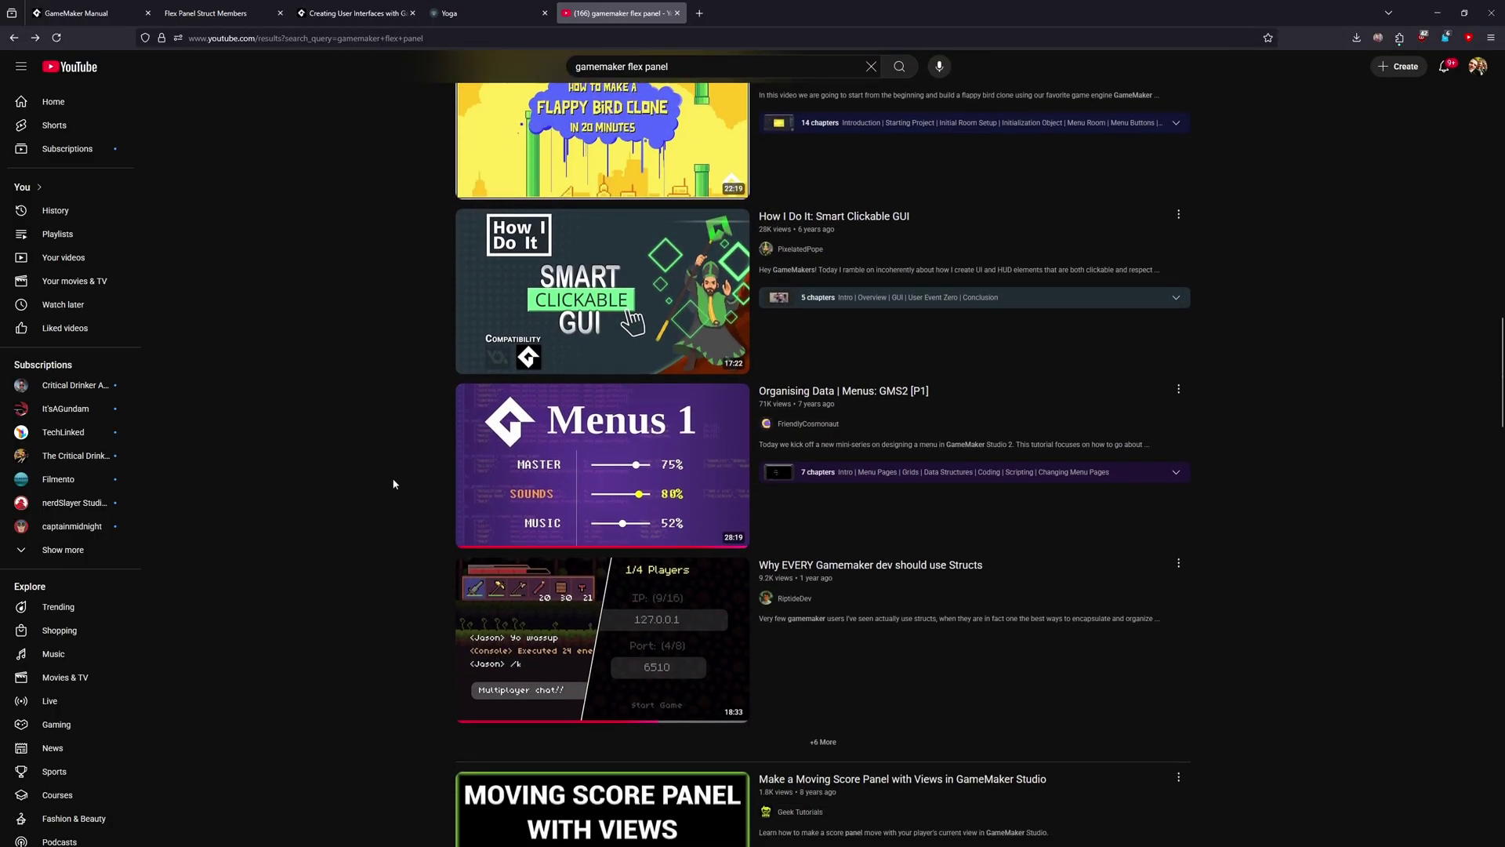
pyautogui.scroll(-5, 412, 605)
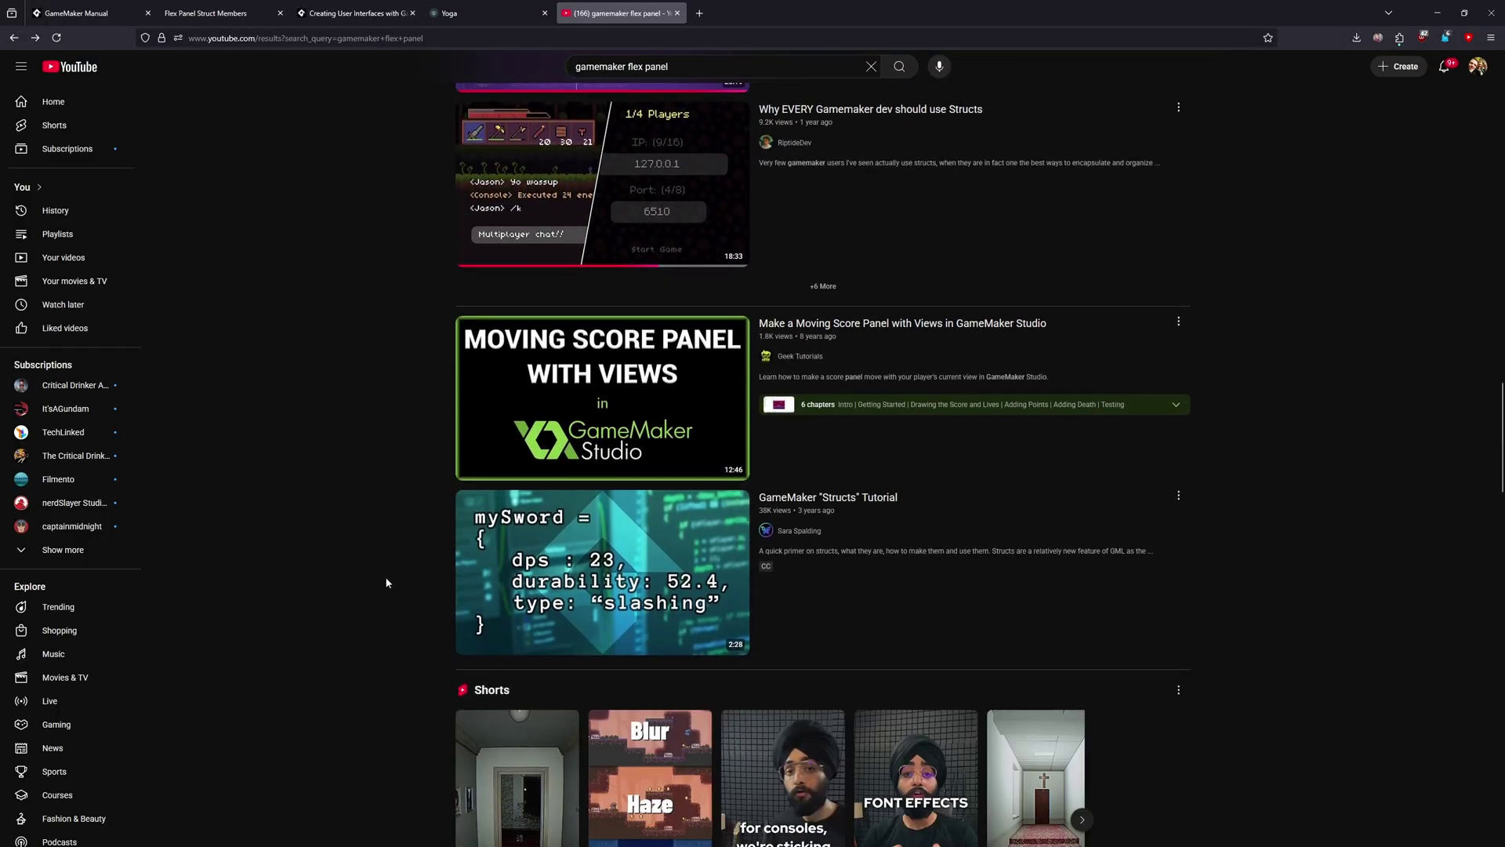
pyautogui.moveTo(394, 624); pyautogui.dragTo(350, 368, button='middle')
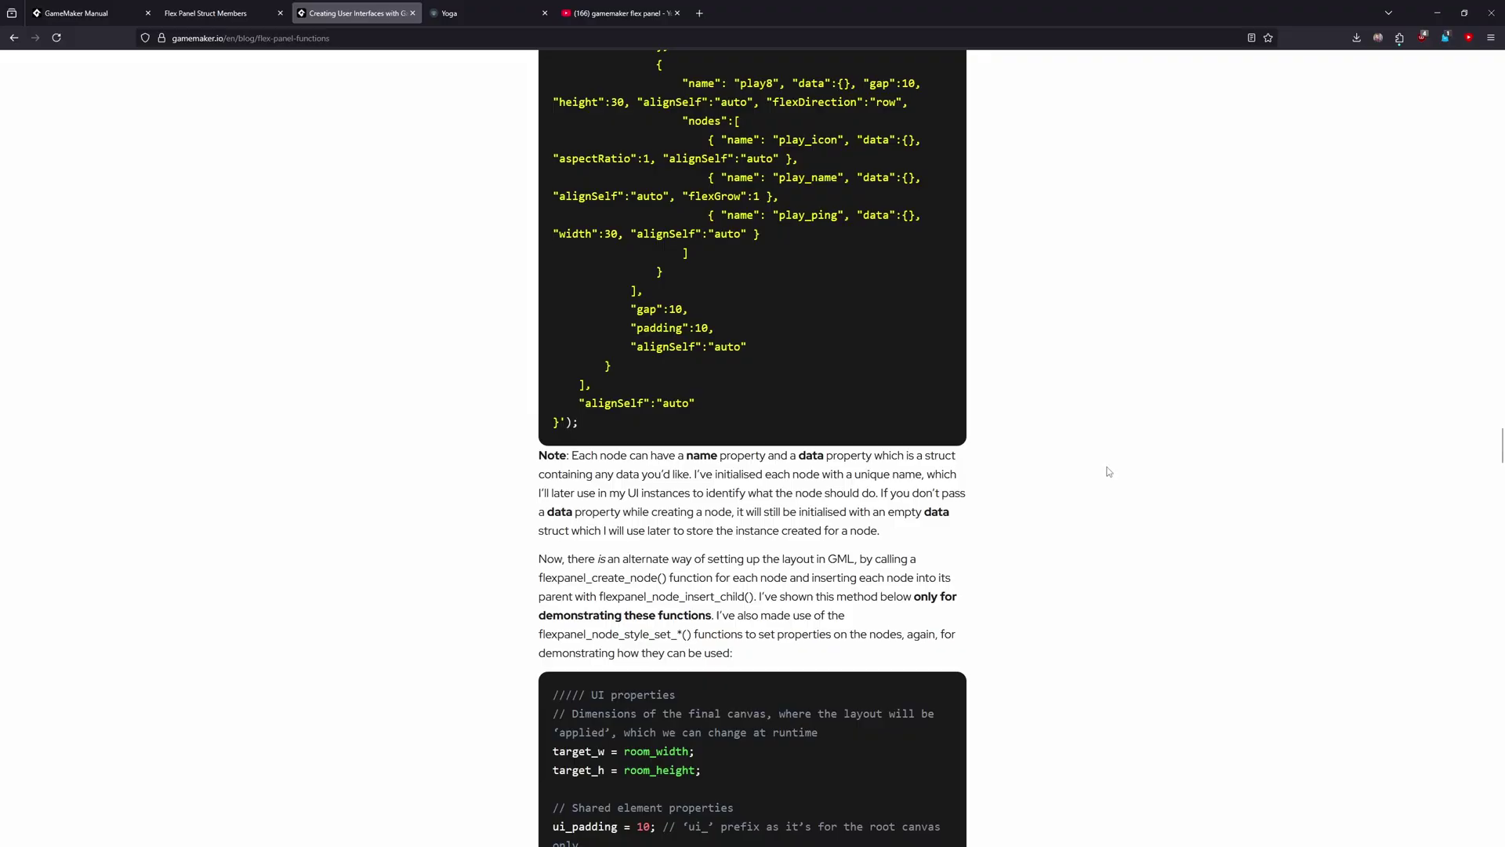
# Step: Scroll to the article's finished layout screenshot, then back up toward the code
pyautogui.scroll(-3, 1470, 377)
pyautogui.moveTo(1499, 467); pyautogui.dragTo(1501, 835)
pyautogui.scroll(6, 1153, 514)
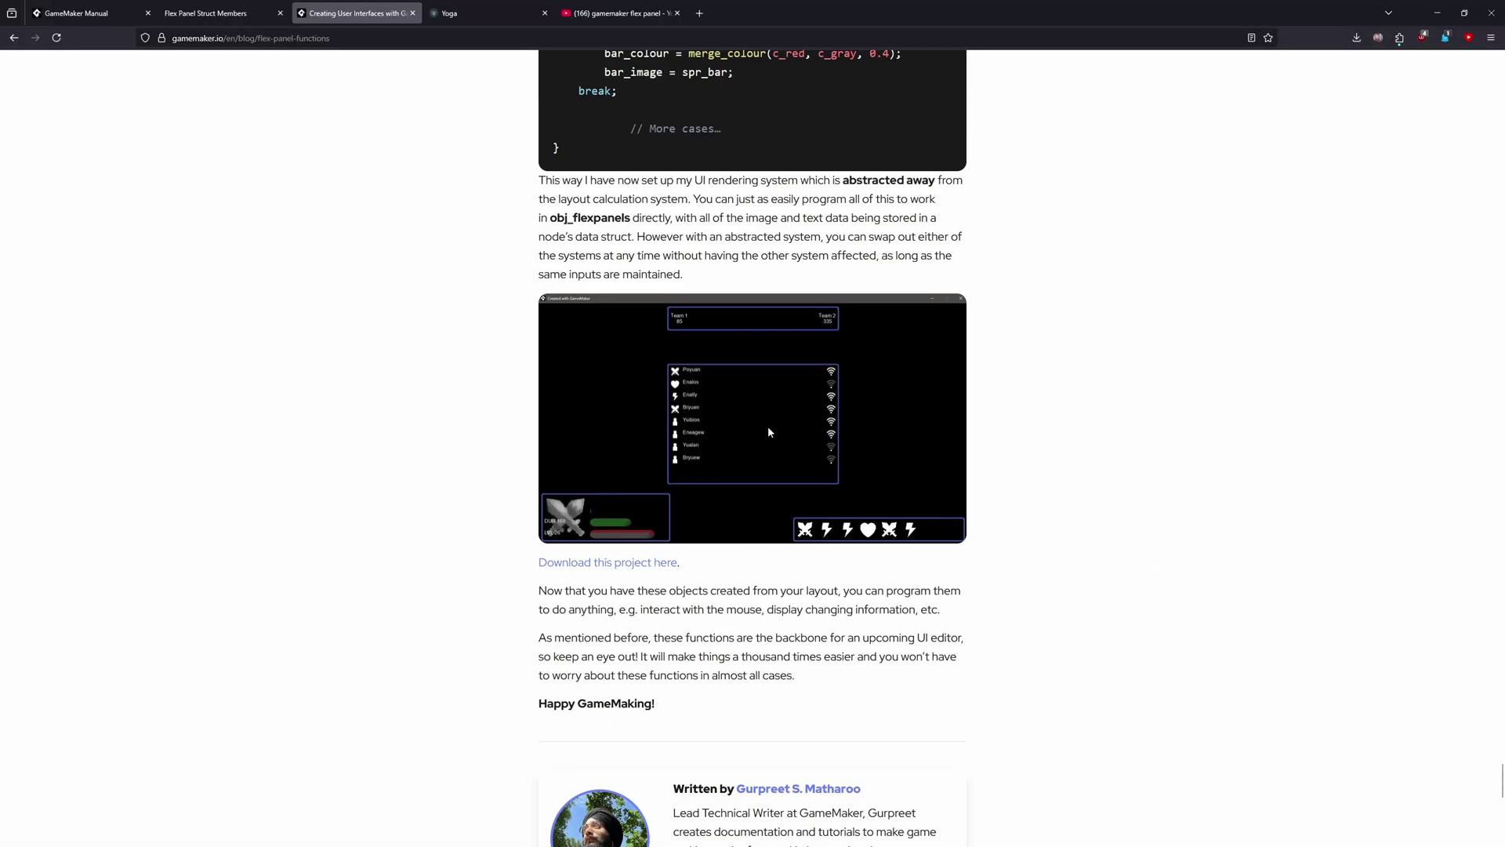
pyautogui.scroll(3, 815, 453)
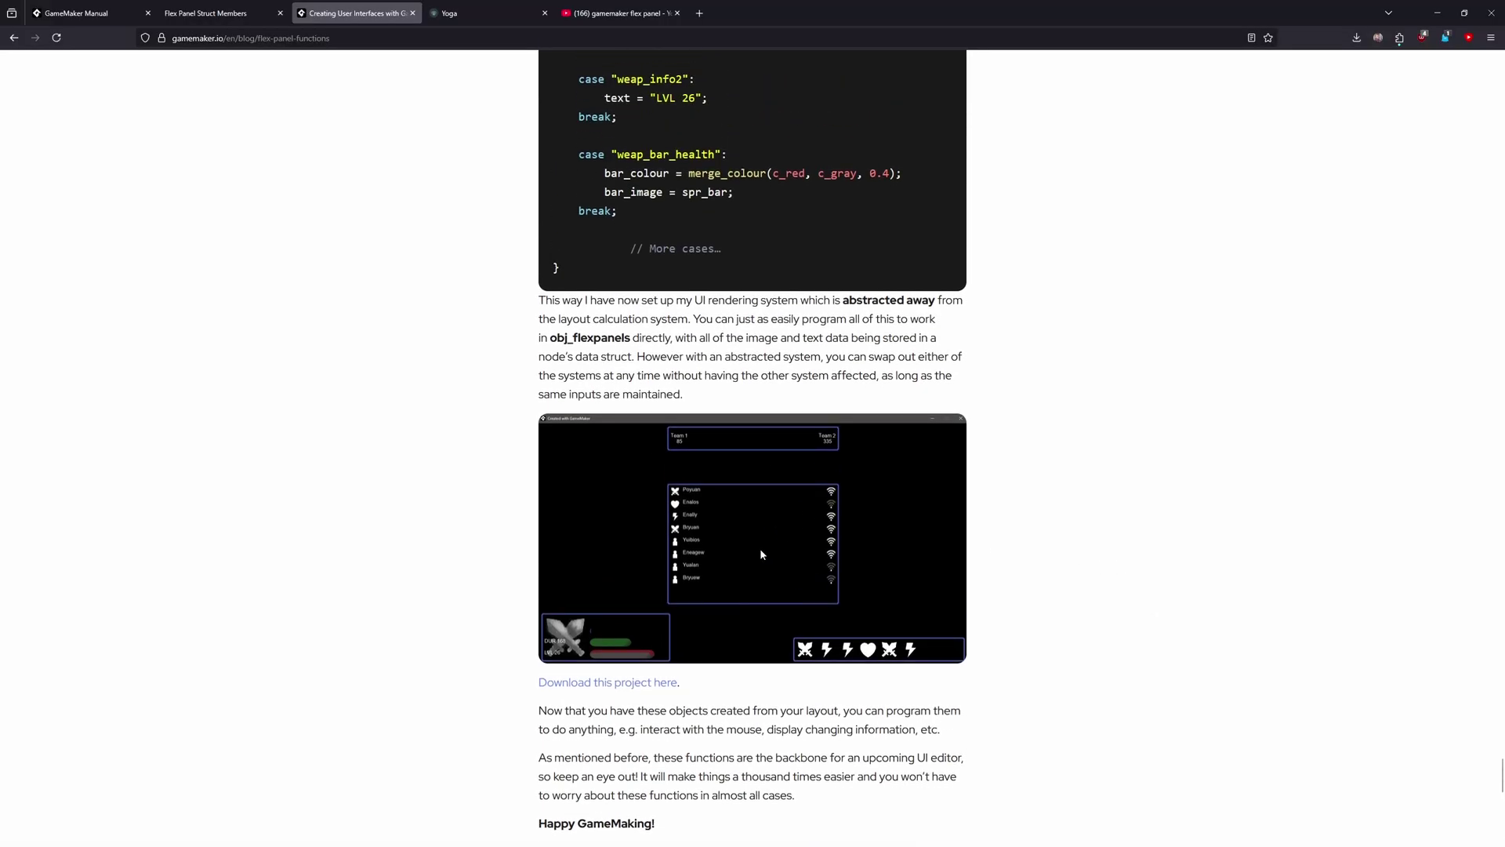
pyautogui.scroll(1, 804, 563)
pyautogui.scroll(5, 799, 574)
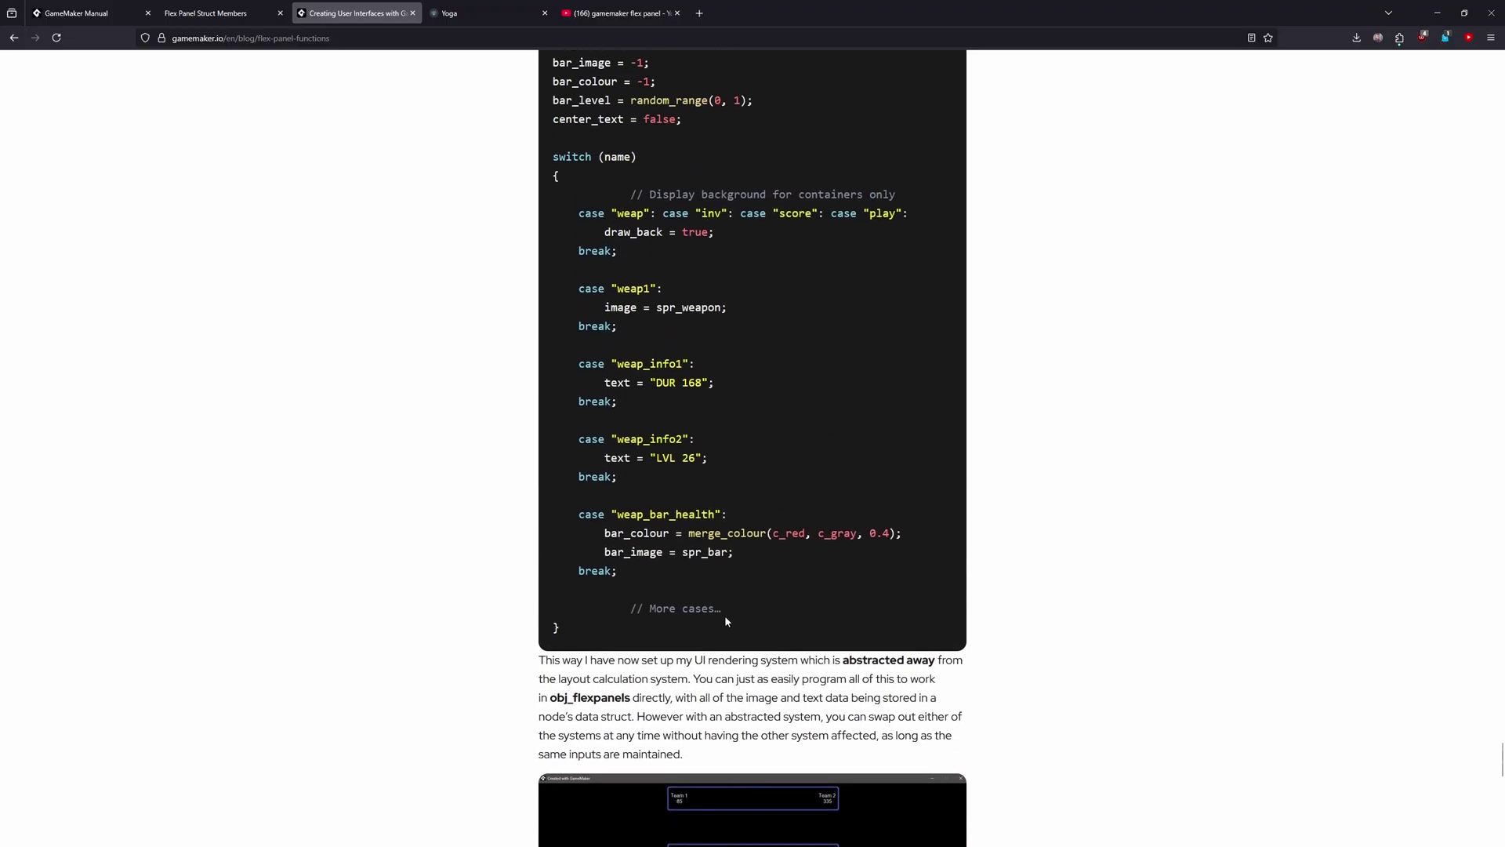
# Step: Review the switch statement and UI drawing code, then return to the Room1 editor
pyautogui.moveTo(725, 620); pyautogui.dragTo(553, 157)
pyautogui.click(770, 308)
pyautogui.scroll(1, 773, 353)
pyautogui.scroll(8, 801, 438)
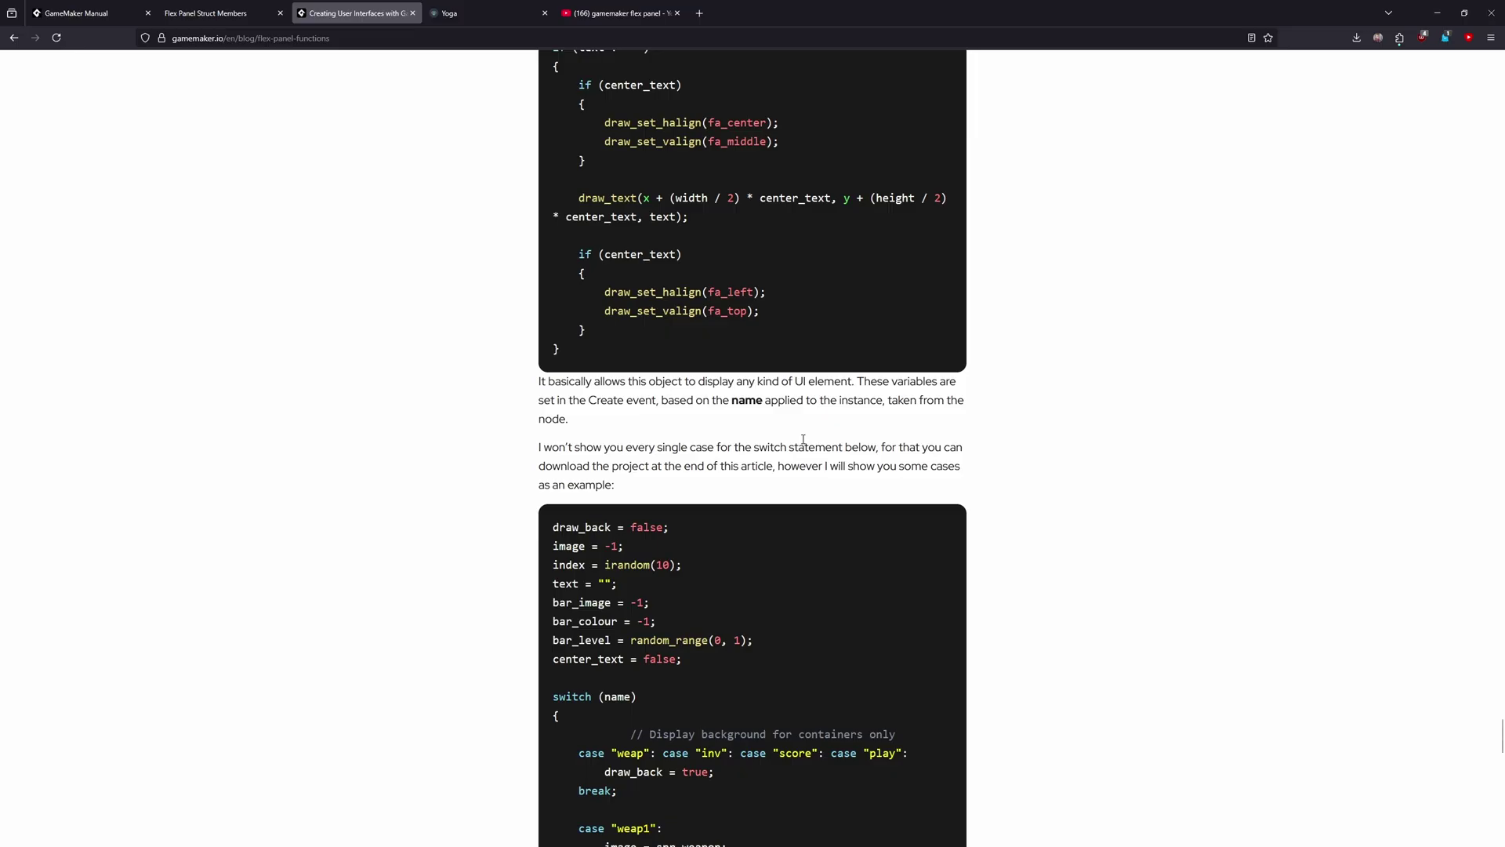
pyautogui.scroll(7, 803, 439)
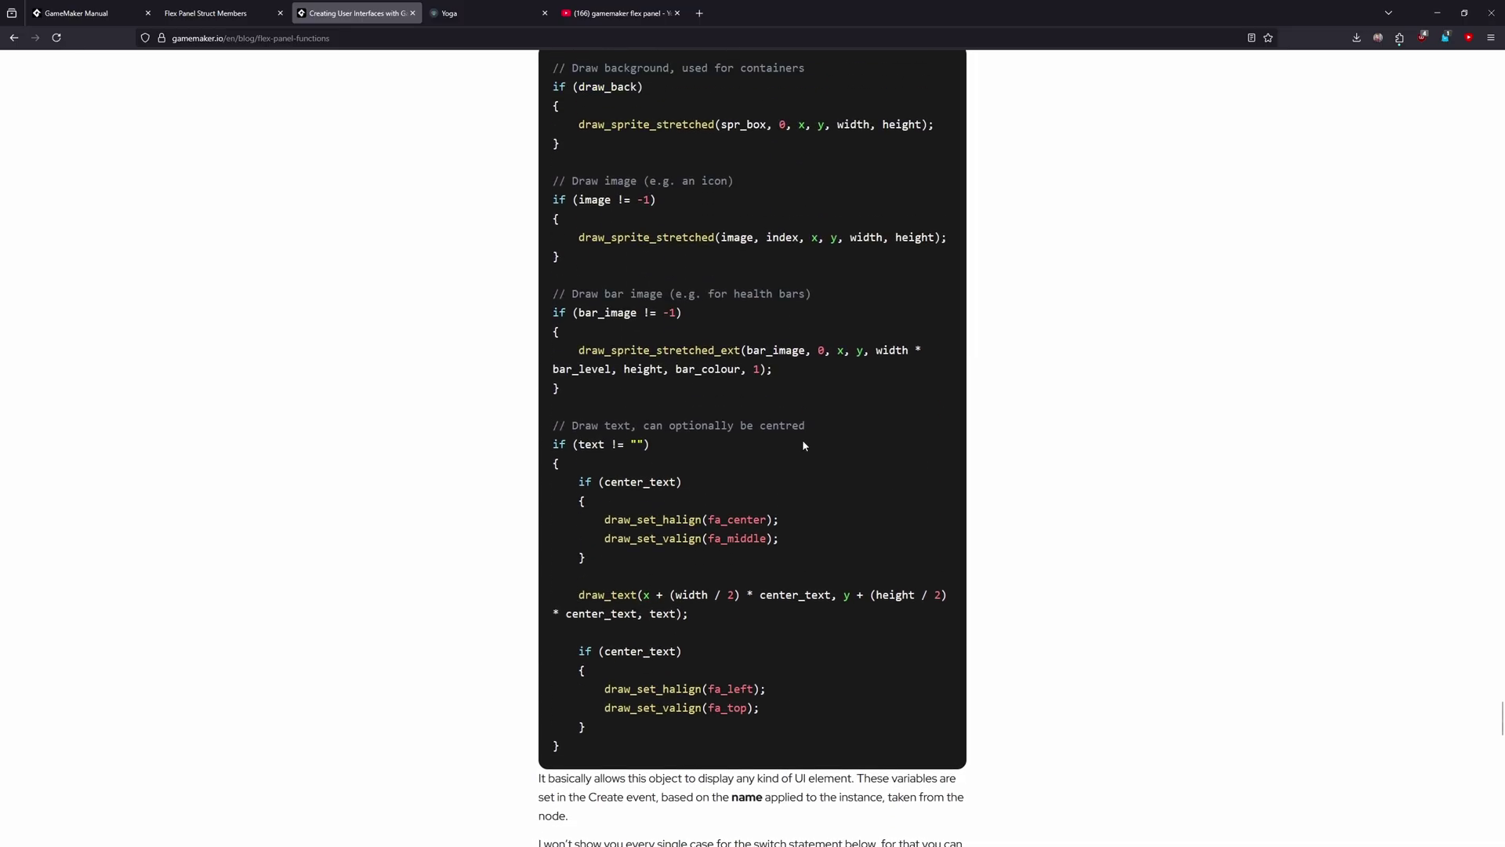
pyautogui.scroll(1, 802, 439)
pyautogui.hotkey('alt', 'Tab')
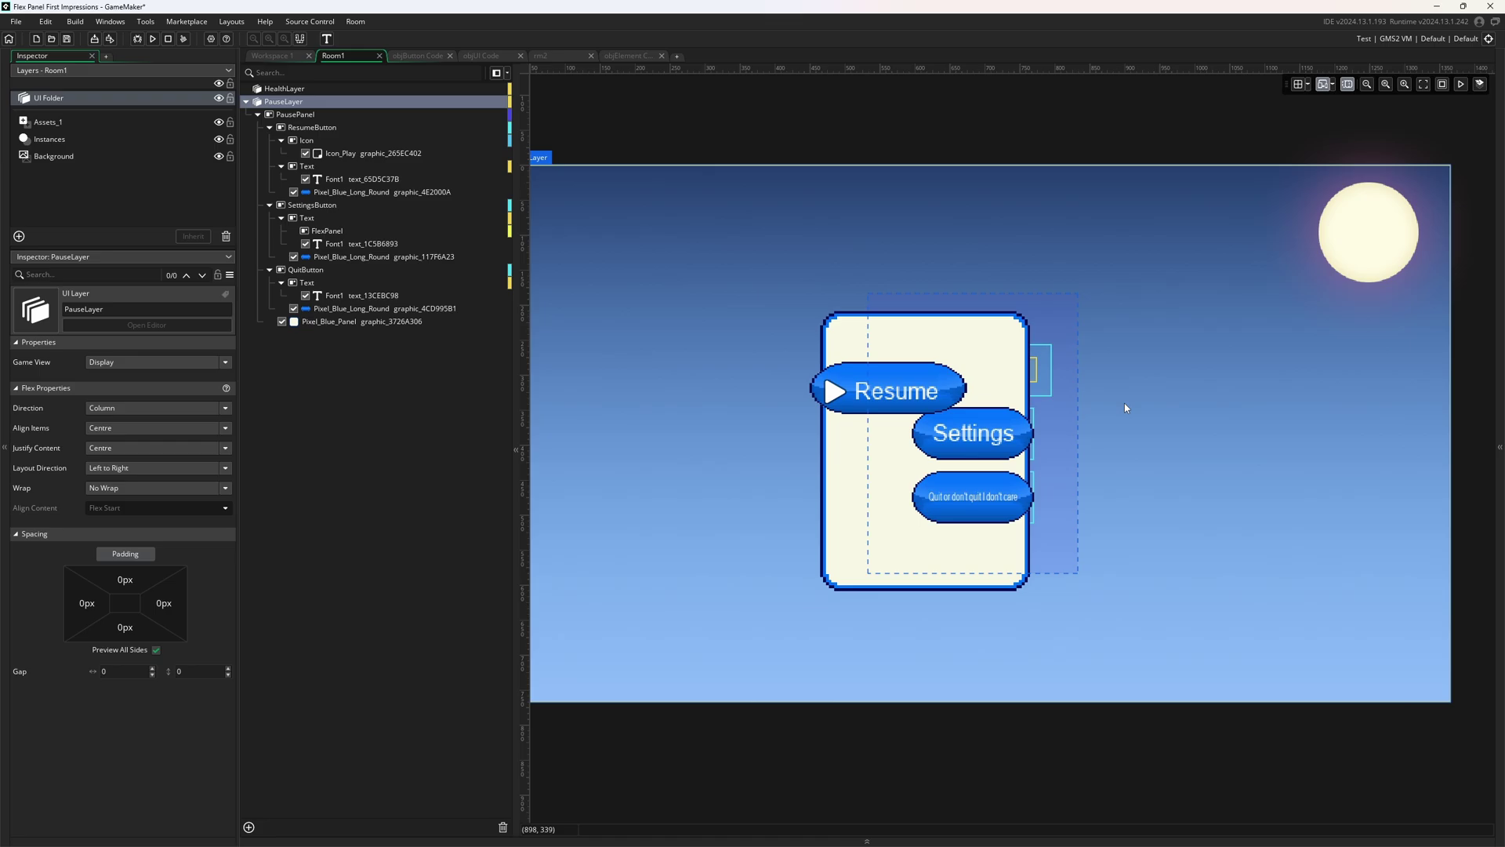
# Step: Drag the Resume button's Pixel_Blue_Long_Round graphic up out of the pause panel
pyautogui.moveTo(1119, 441); pyautogui.dragTo(1152, 444, button='middle')
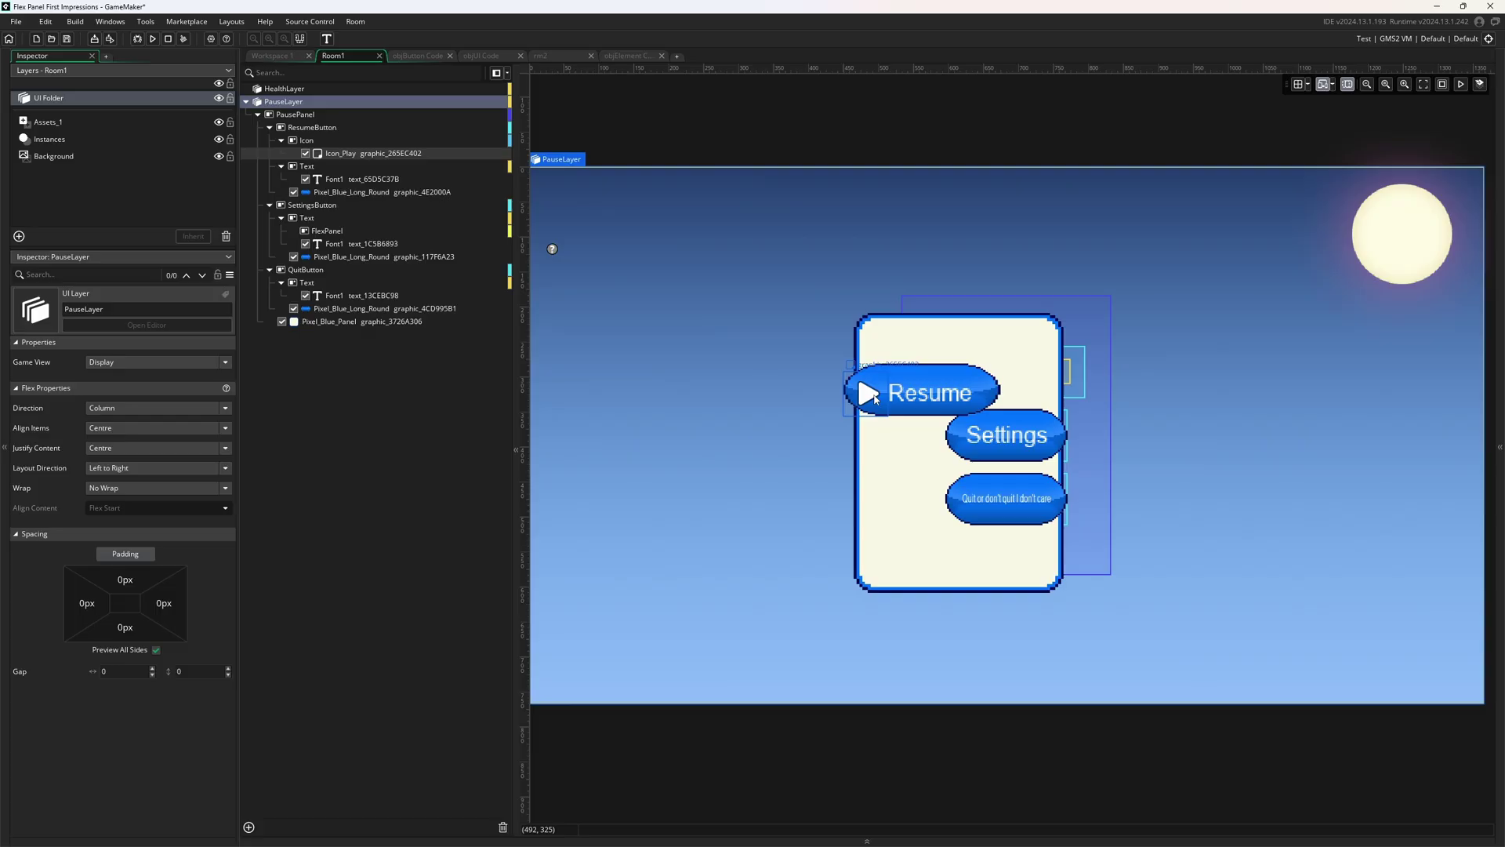
pyautogui.moveTo(945, 390); pyautogui.dragTo(910, 379)
# Step: Create a new sequence asset from the Sequences group and enlarge its canvas area
pyautogui.click(949, 361)
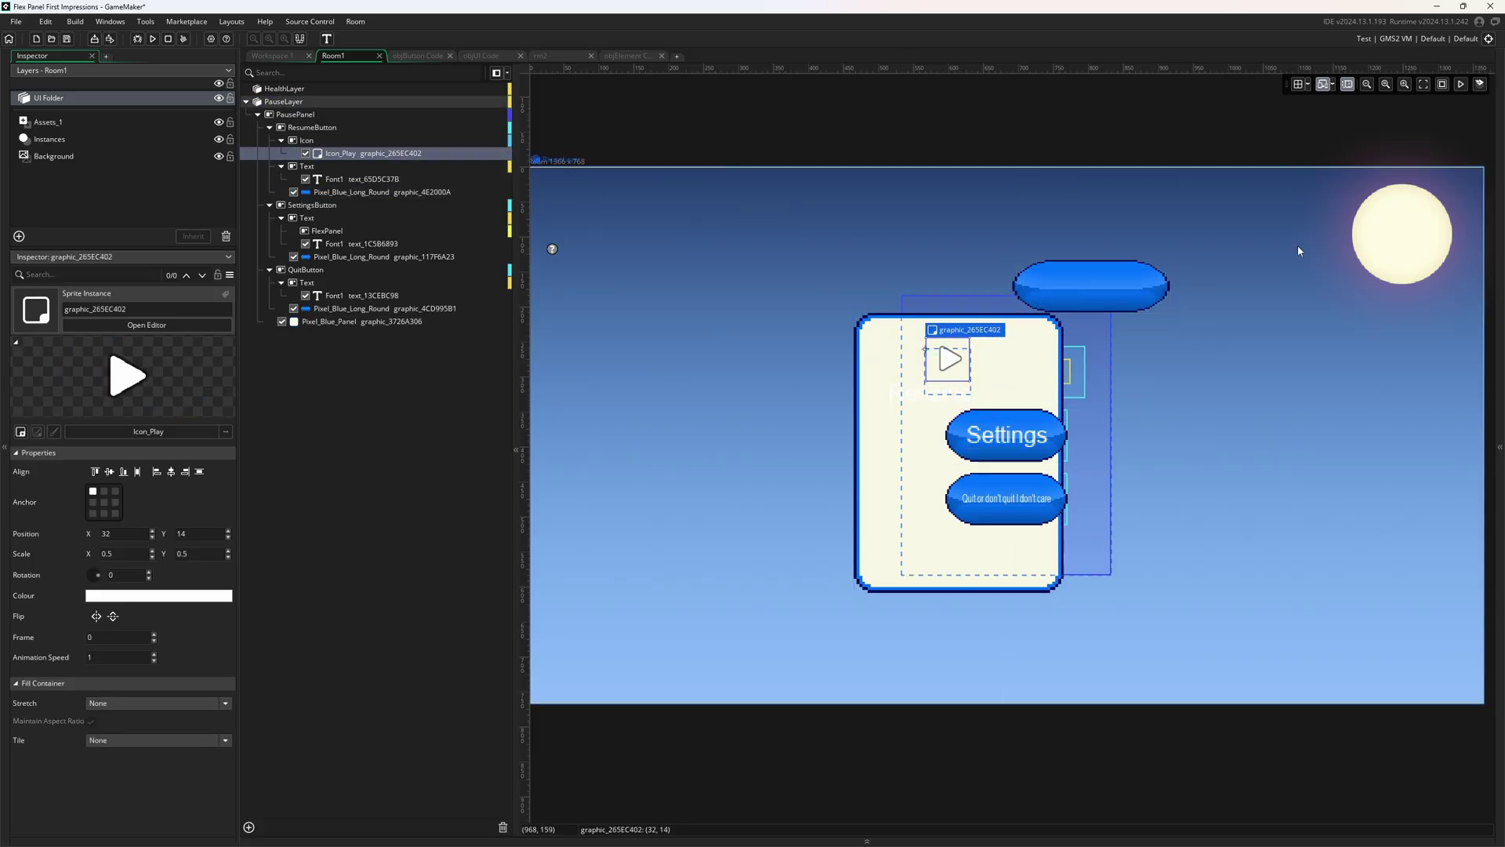
pyautogui.moveTo(1501, 185)
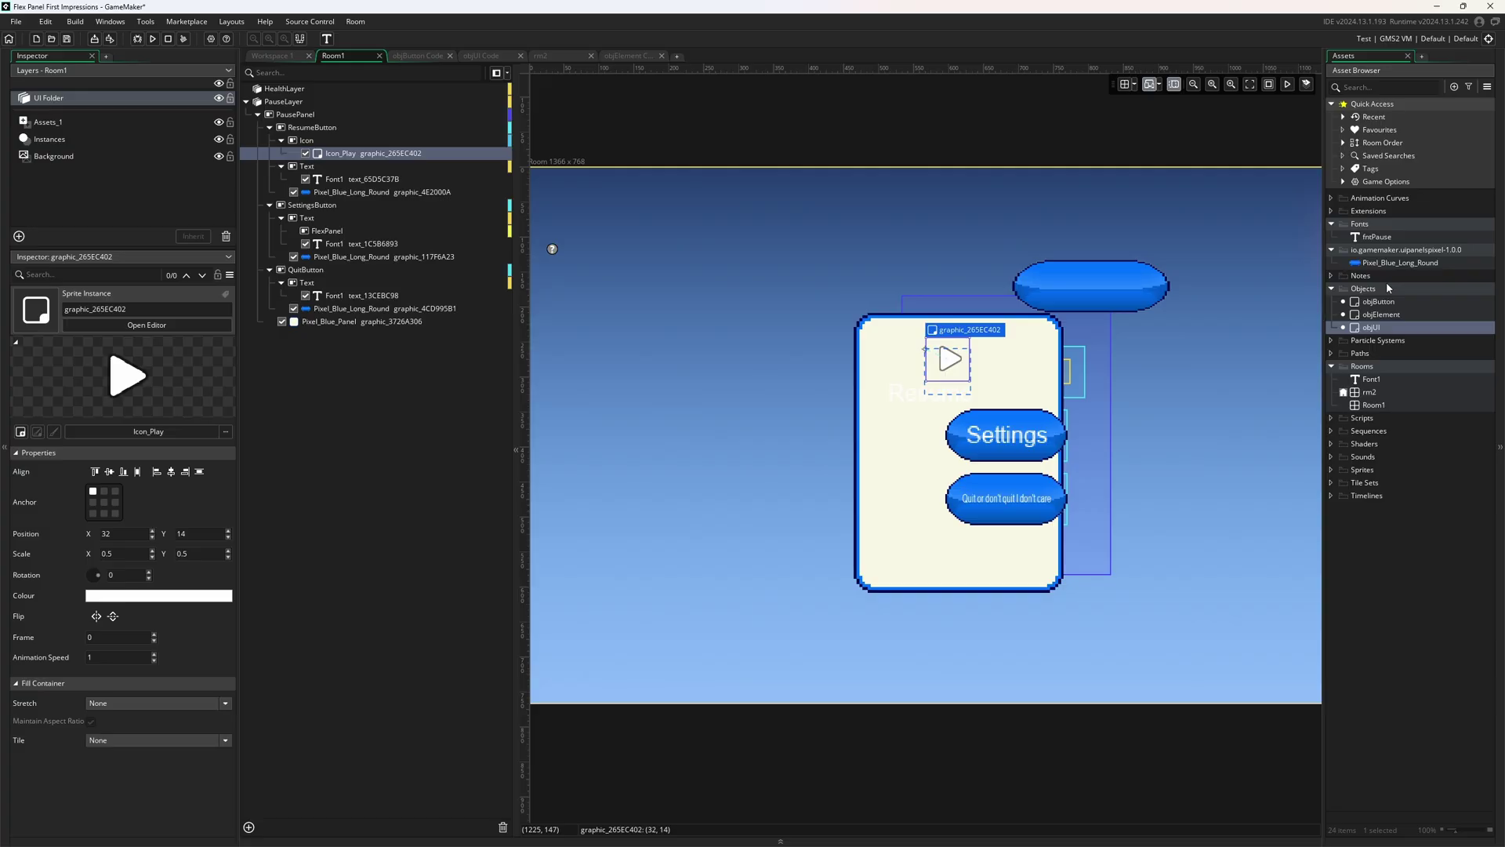
pyautogui.rightClick(1343, 430)
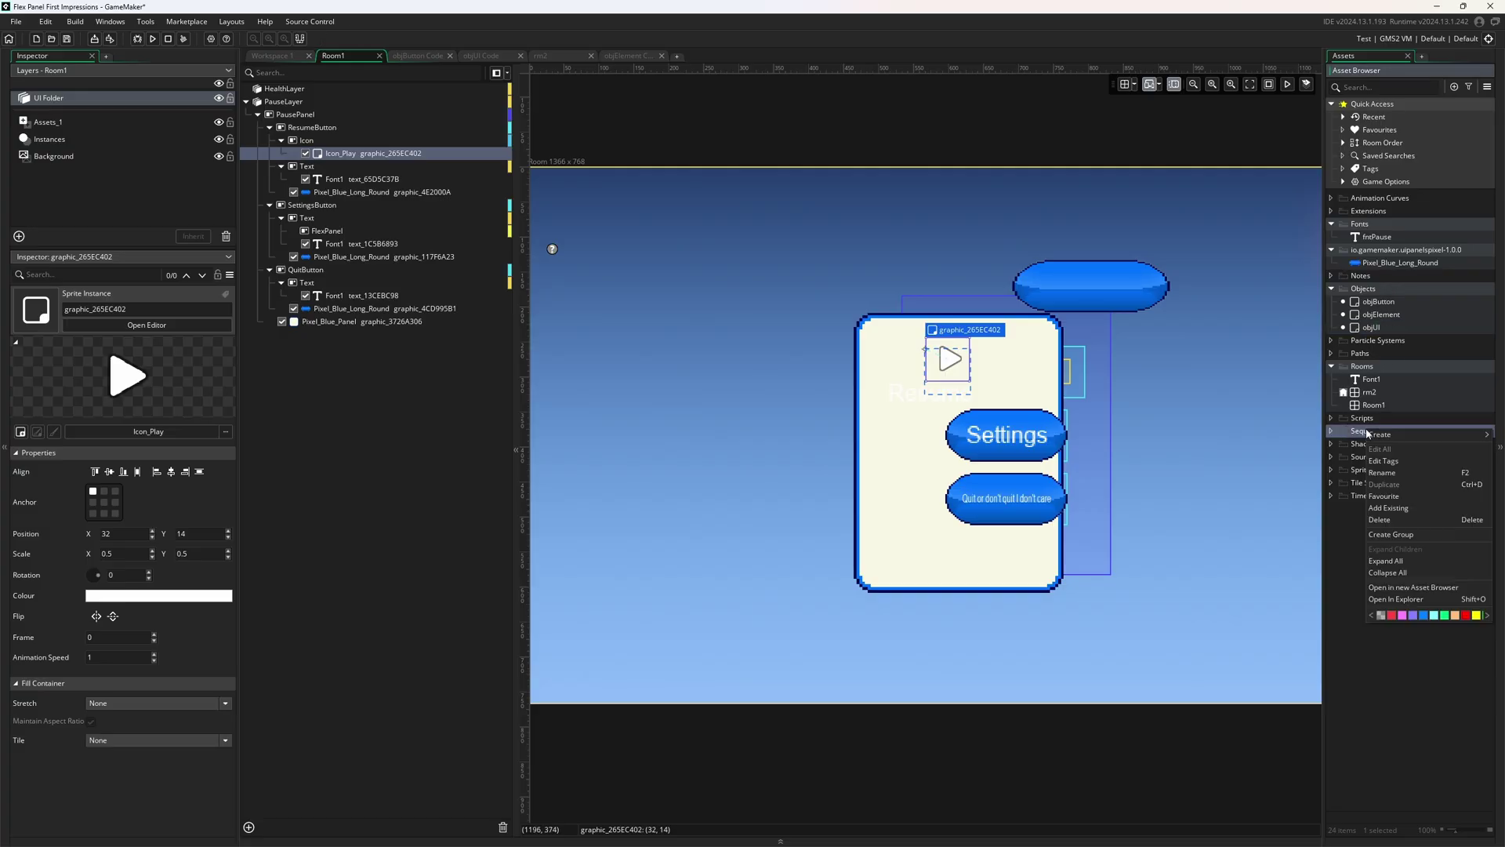
pyautogui.moveTo(1381, 434)
pyautogui.click(1316, 563)
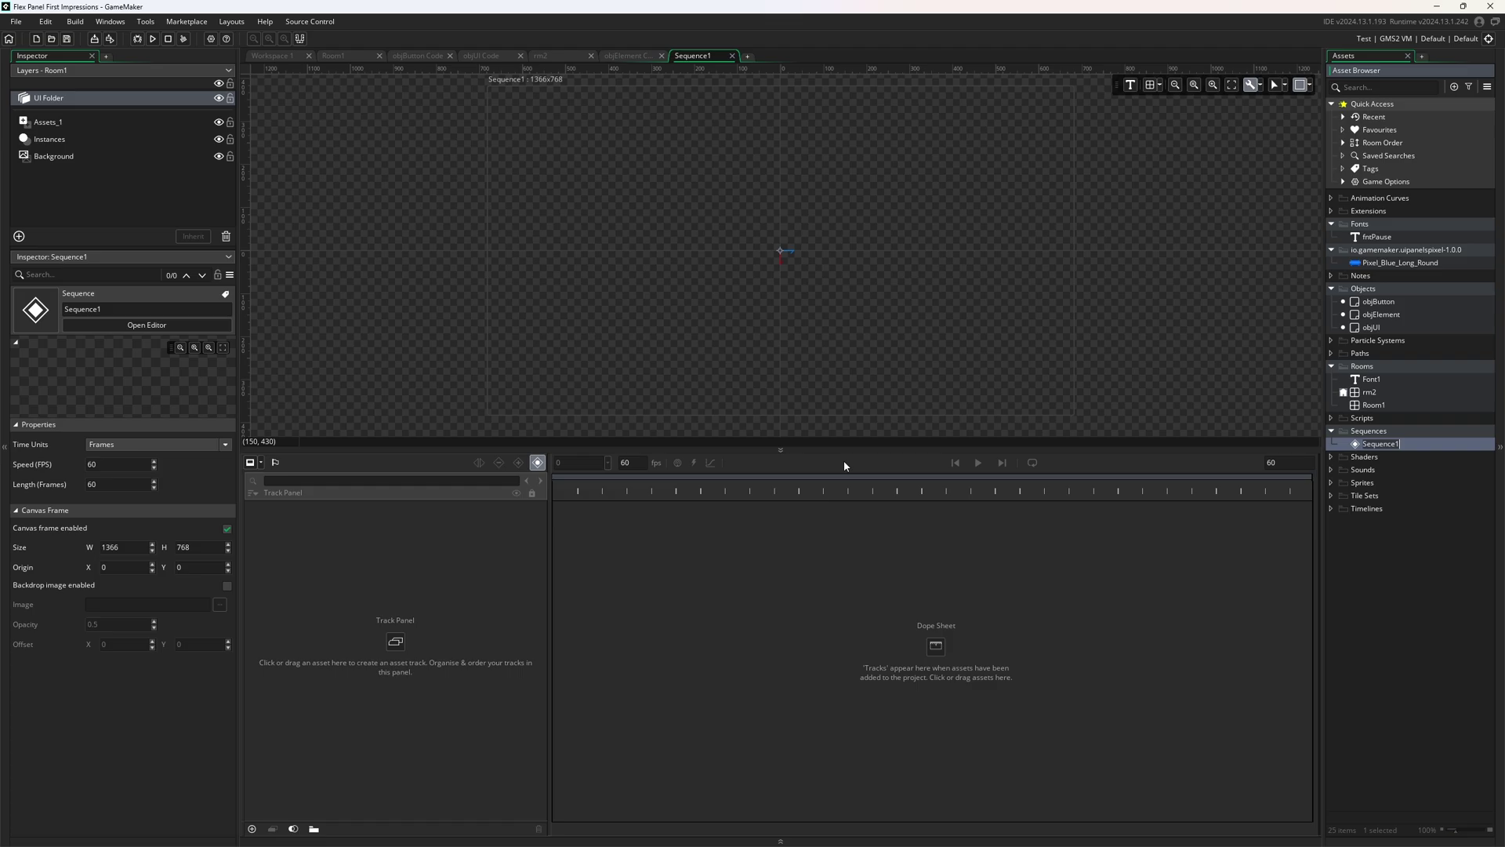
pyautogui.moveTo(844, 460); pyautogui.dragTo(850, 558)
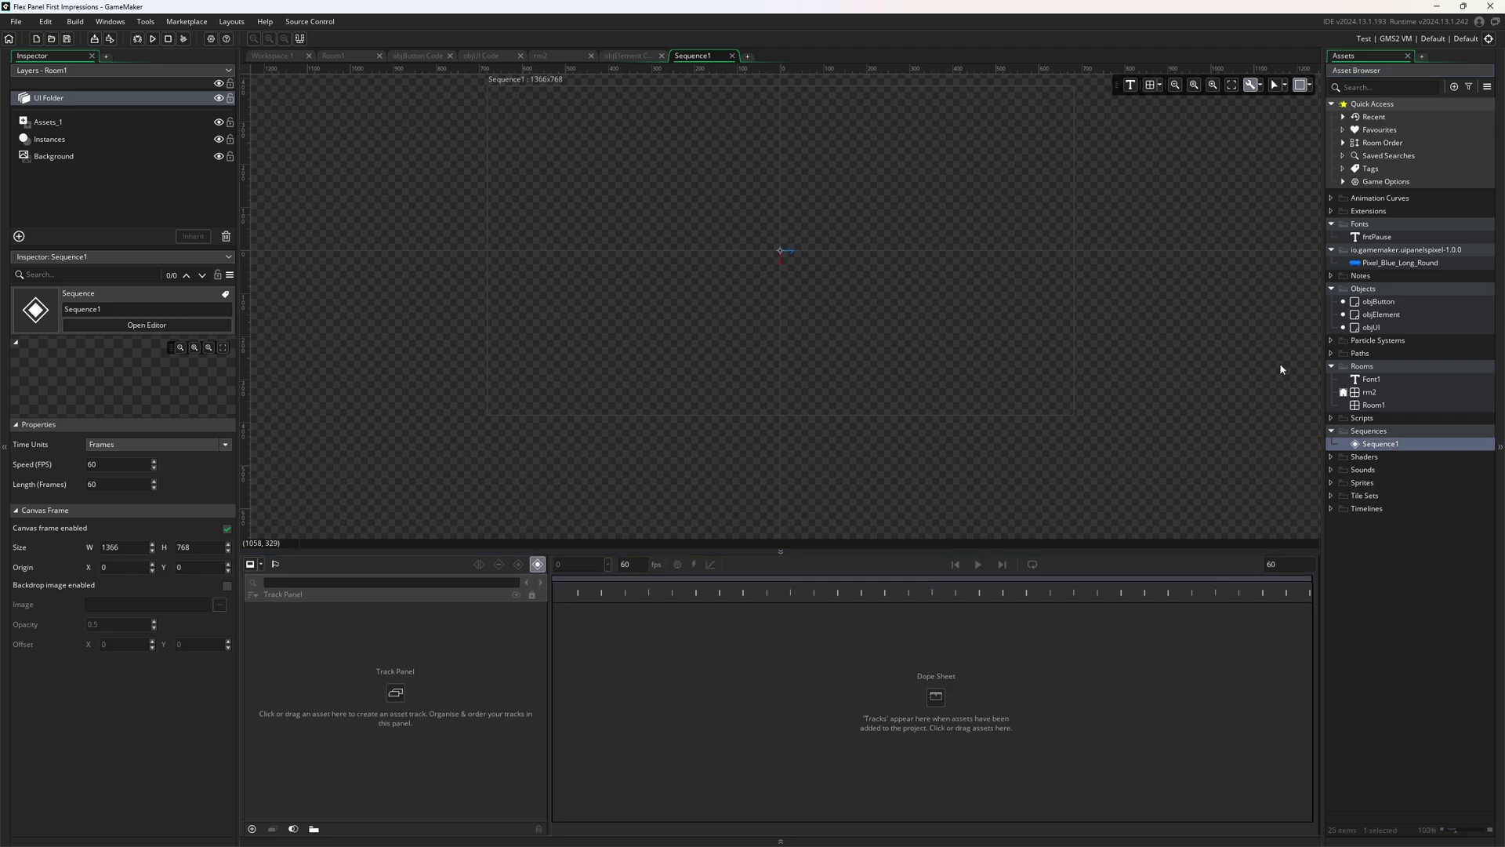
# Step: Add Pixel_Blue_Long_Round to Sequence1 as a track and reveal its Position sub-track
pyautogui.moveTo(1372, 265); pyautogui.dragTo(790, 265)
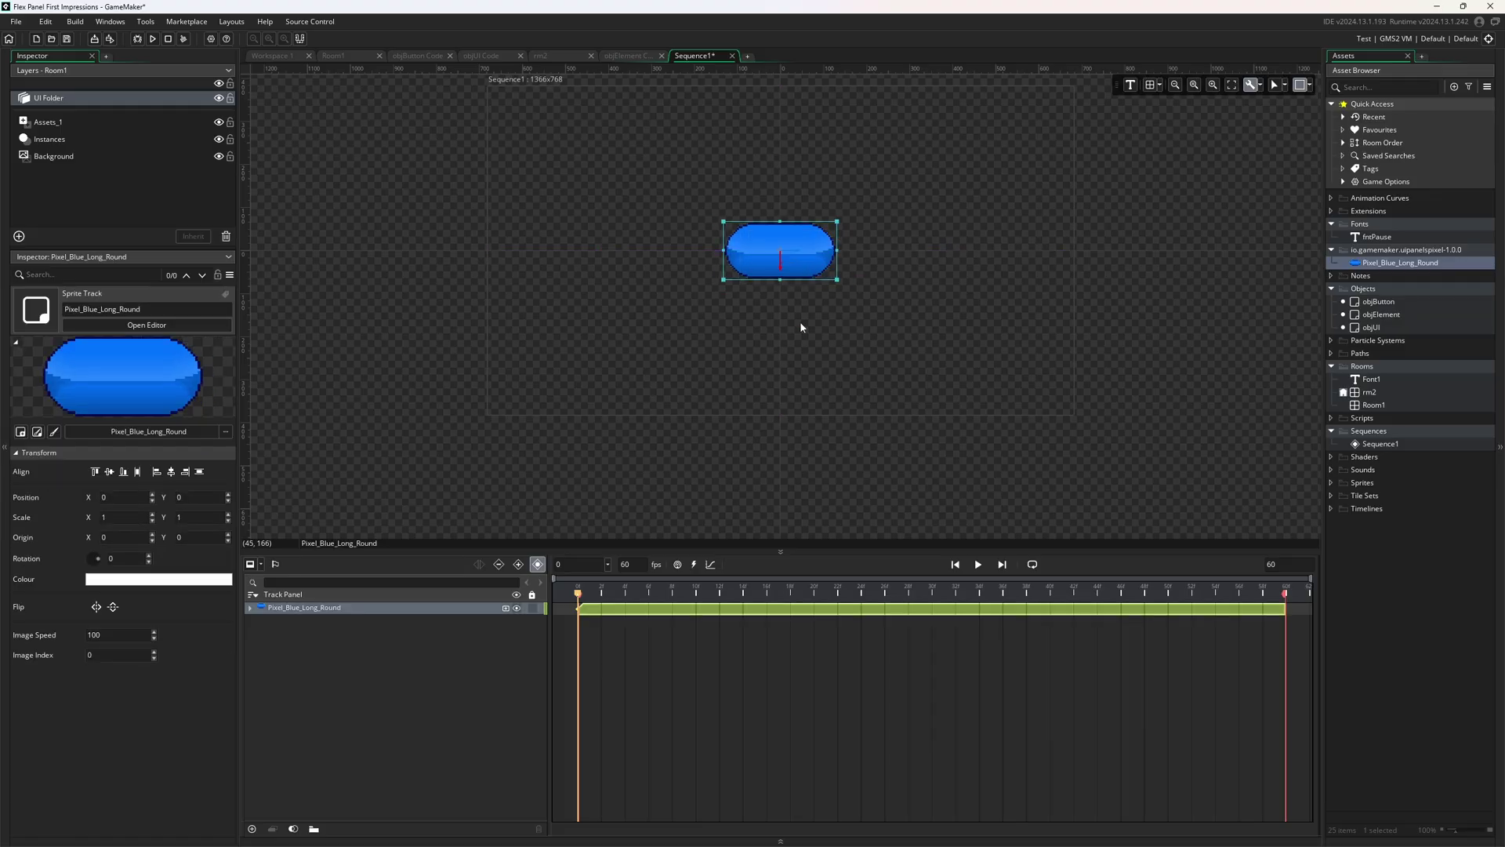
pyautogui.click(250, 608)
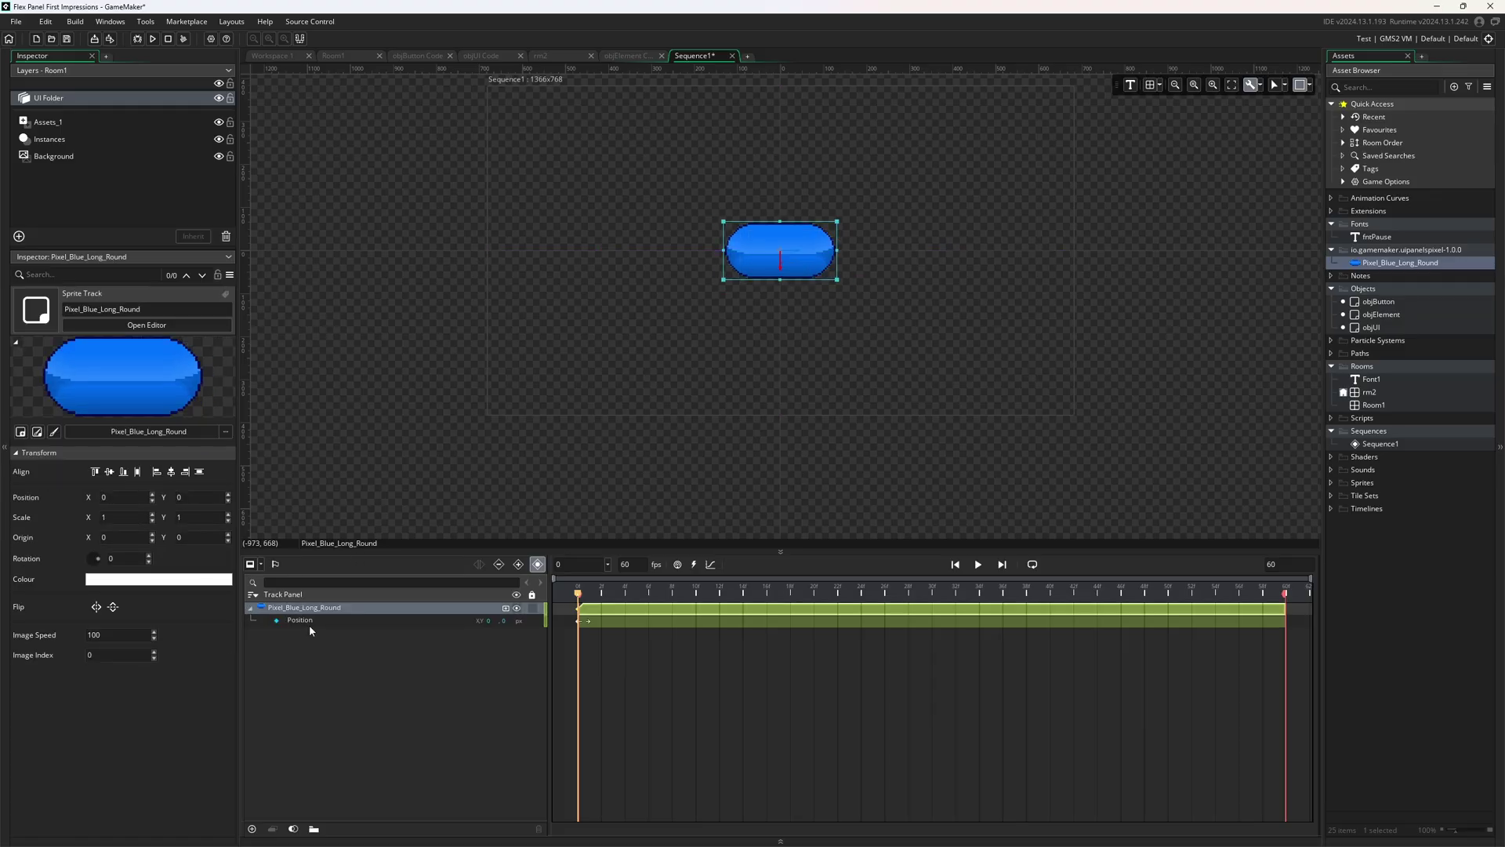
pyautogui.click(326, 621)
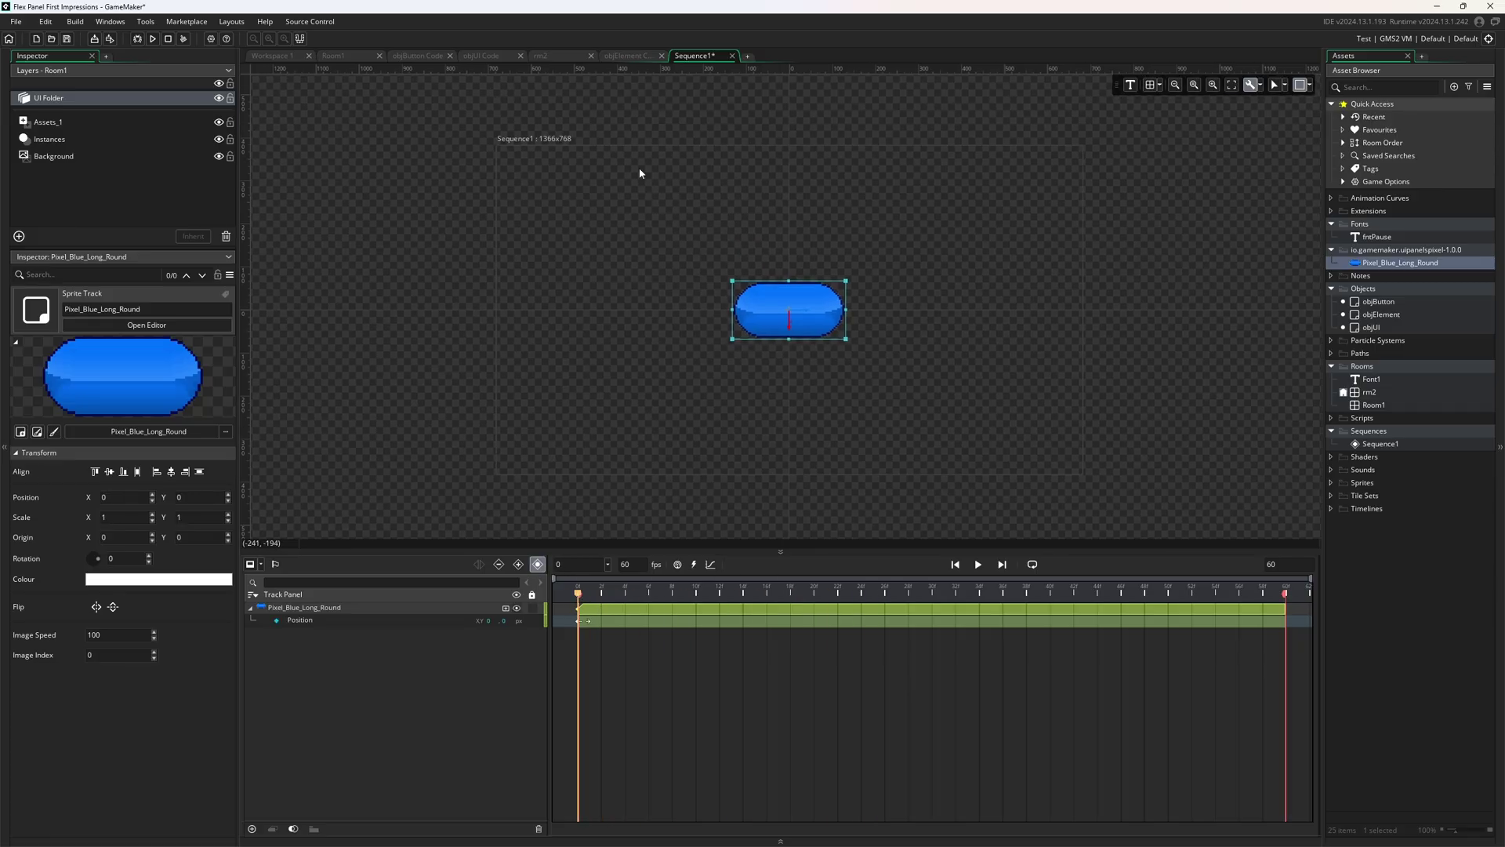
pyautogui.click(339, 56)
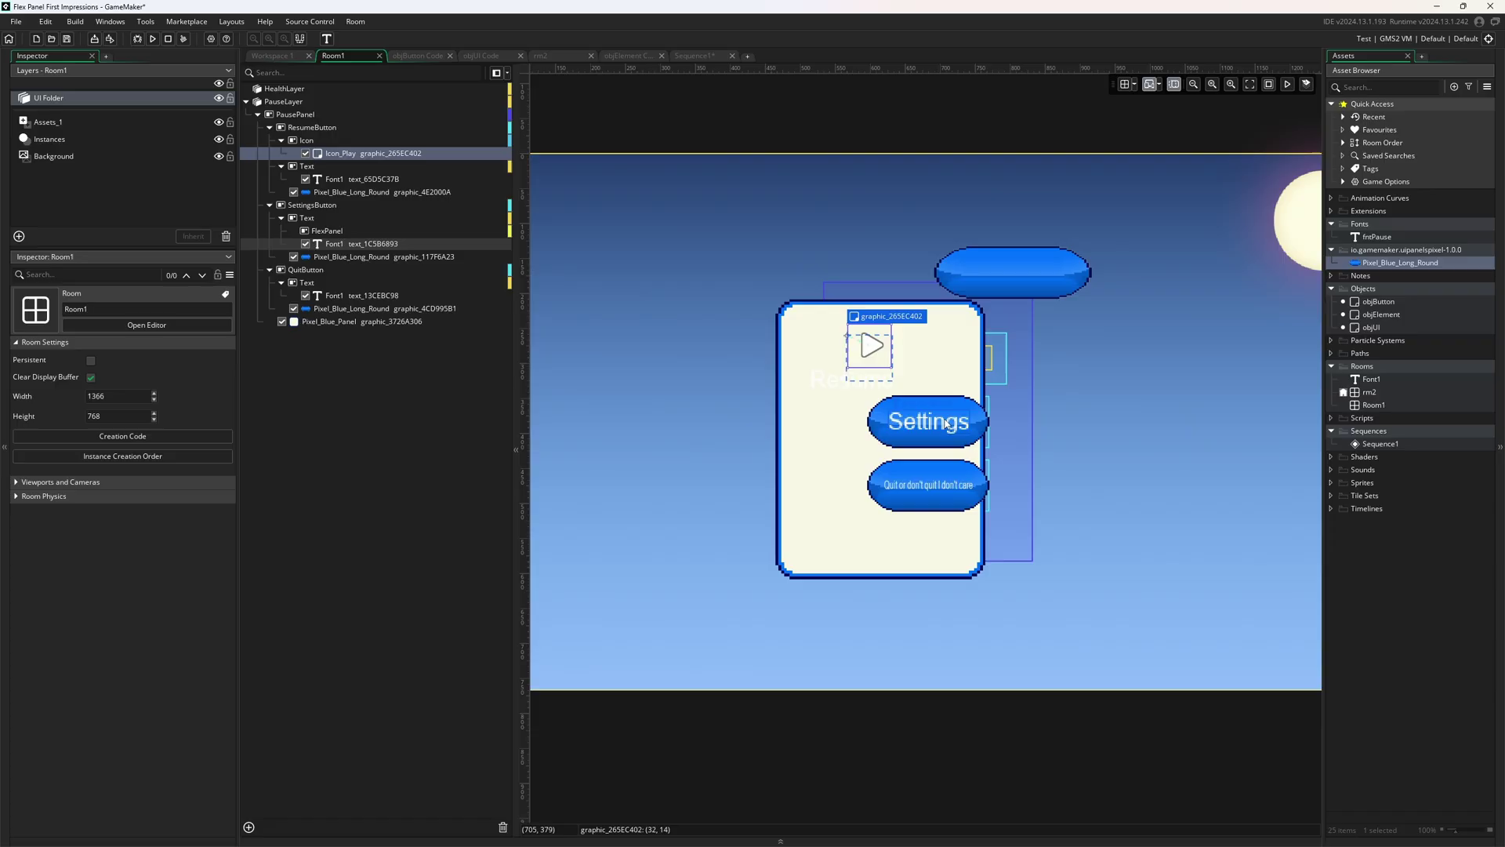
# Step: Move Icon_Play from (32,14) to (48,32), then inspect the text item and PauseLayer
pyautogui.moveTo(726, 384); pyautogui.dragTo(778, 417, button='middle')
pyautogui.moveTo(927, 386); pyautogui.dragTo(938, 398)
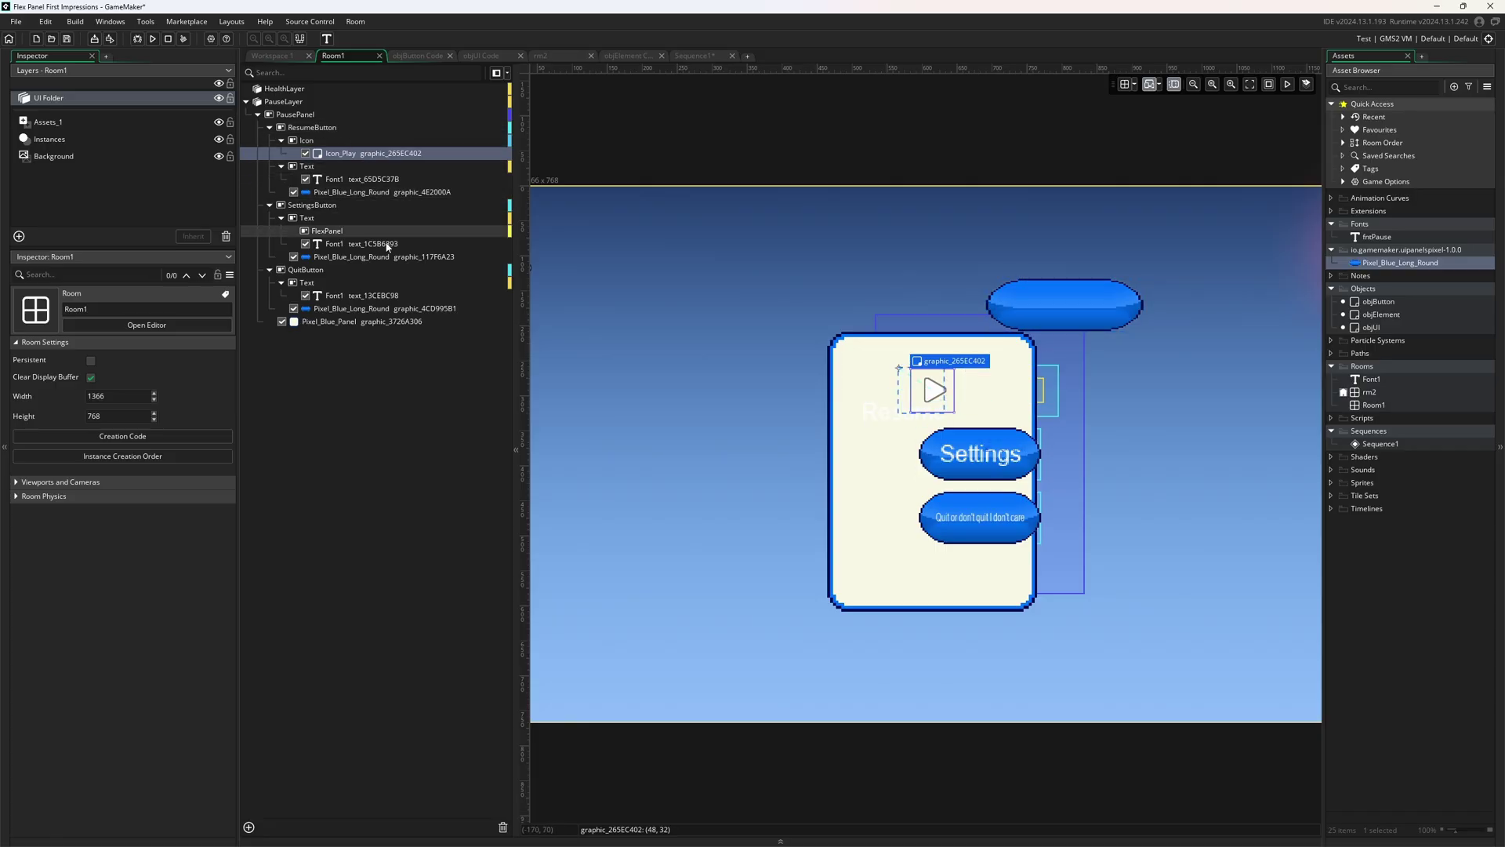
pyautogui.click(377, 178)
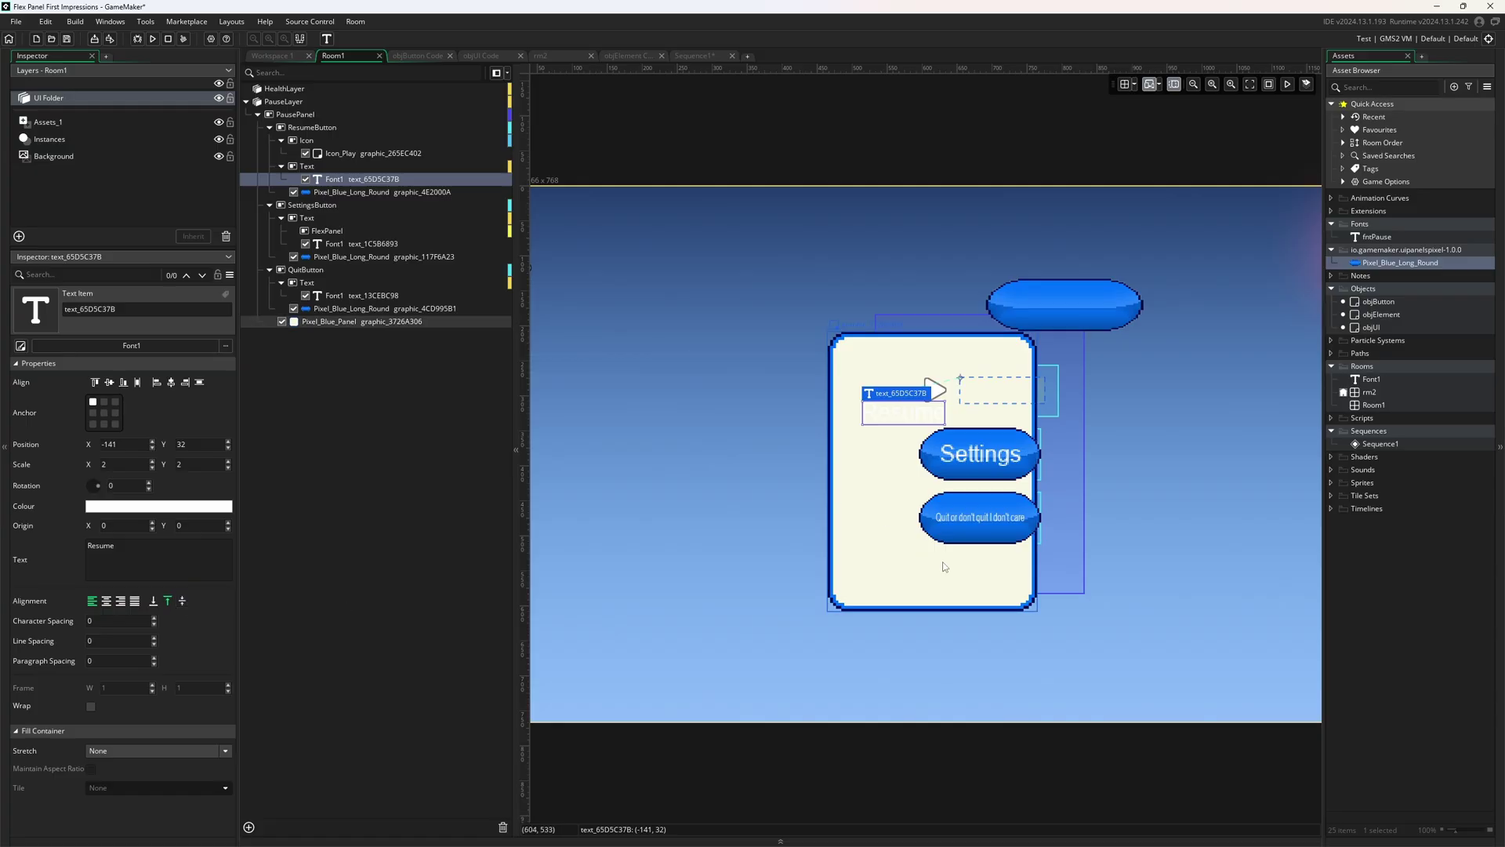
pyautogui.click(1169, 520)
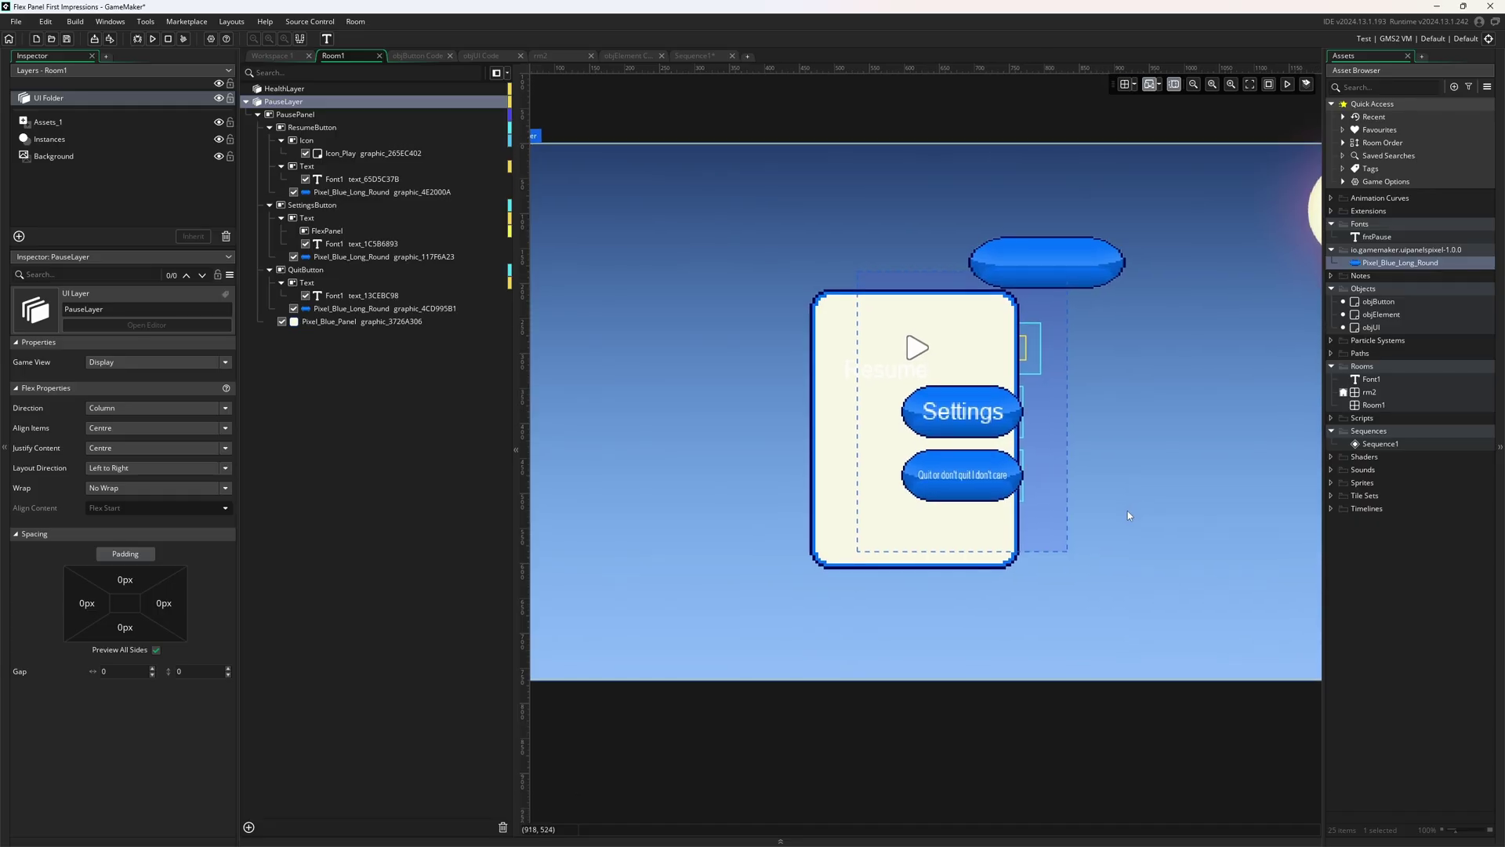
# Step: Pan the Room1 canvas around the pause panel
pyautogui.moveTo(1129, 511); pyautogui.dragTo(1028, 550, button='middle')
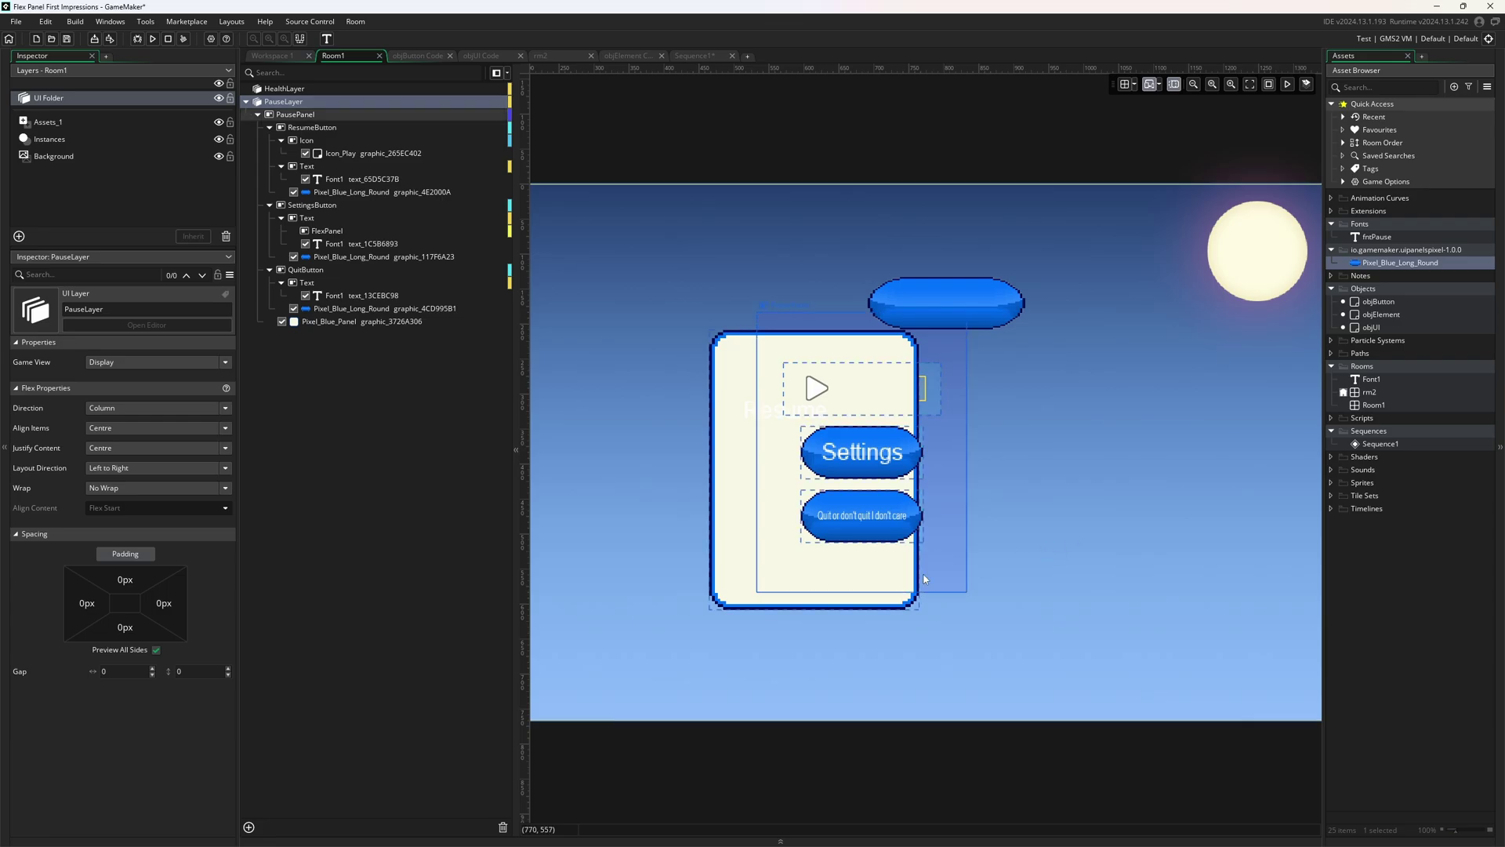
pyautogui.moveTo(1004, 556); pyautogui.dragTo(1013, 552, button='middle')
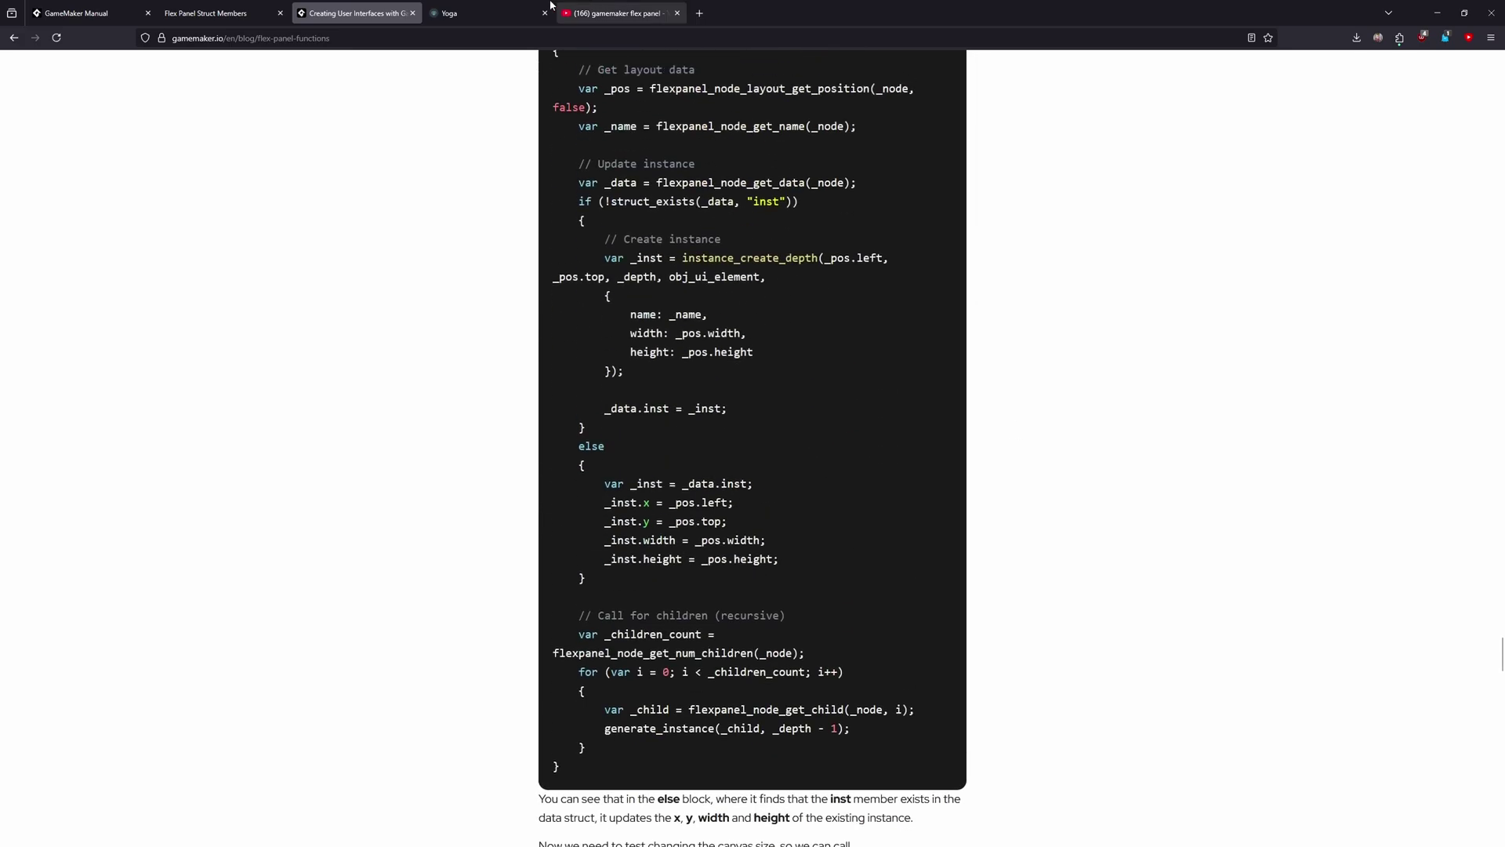
# Step: Browse down YouTube's 'gamemaker flex panel' results, then return to the GameMaker editor
pyautogui.hotkey('ctrl', 'Tab')
pyautogui.hotkey('ctrl', 'Tab')
pyautogui.scroll(-10, 397, 433)
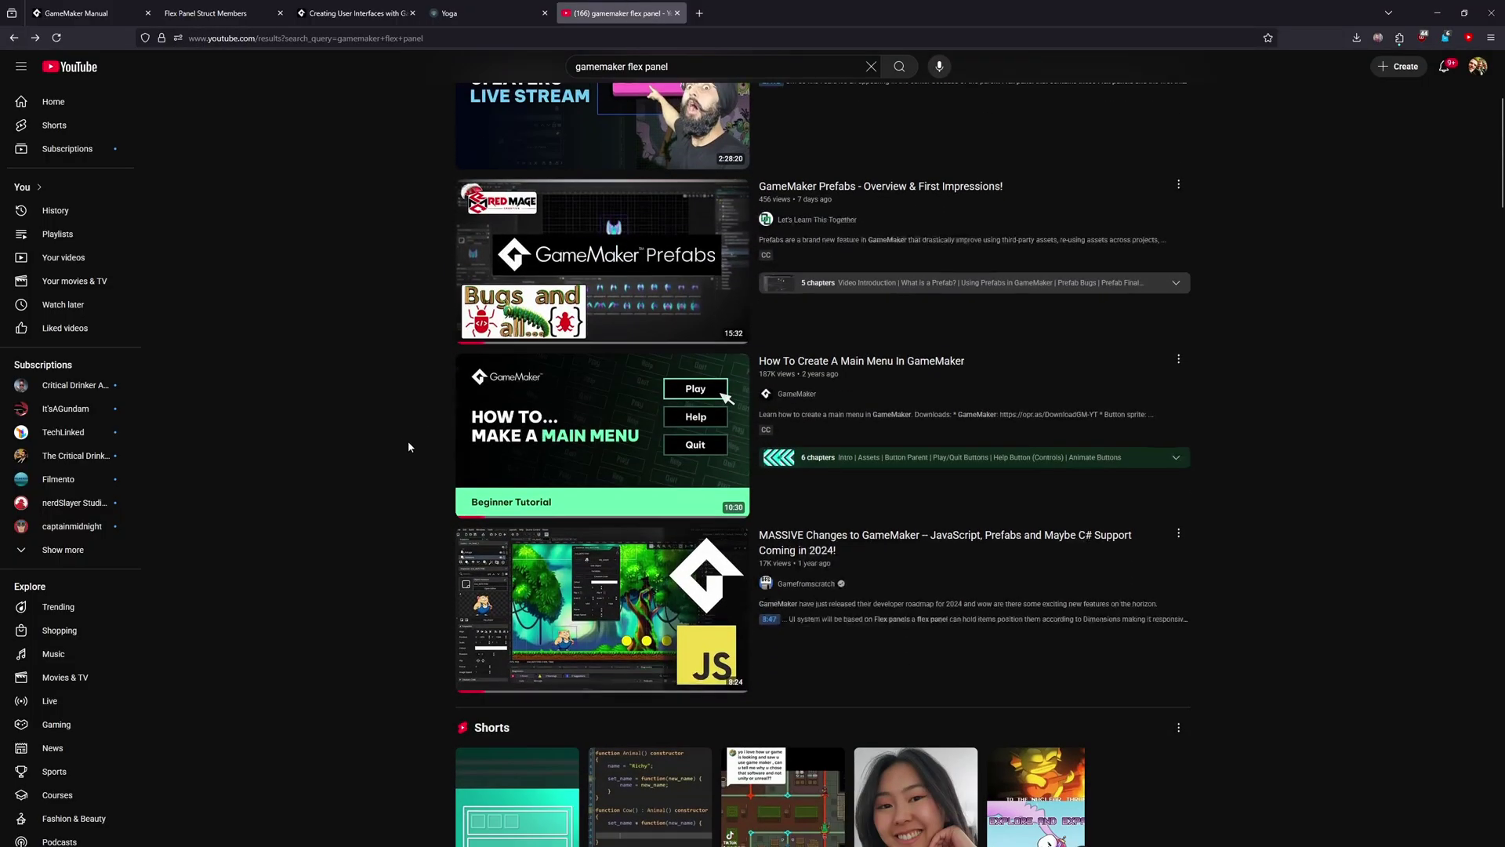
pyautogui.scroll(-10, 408, 446)
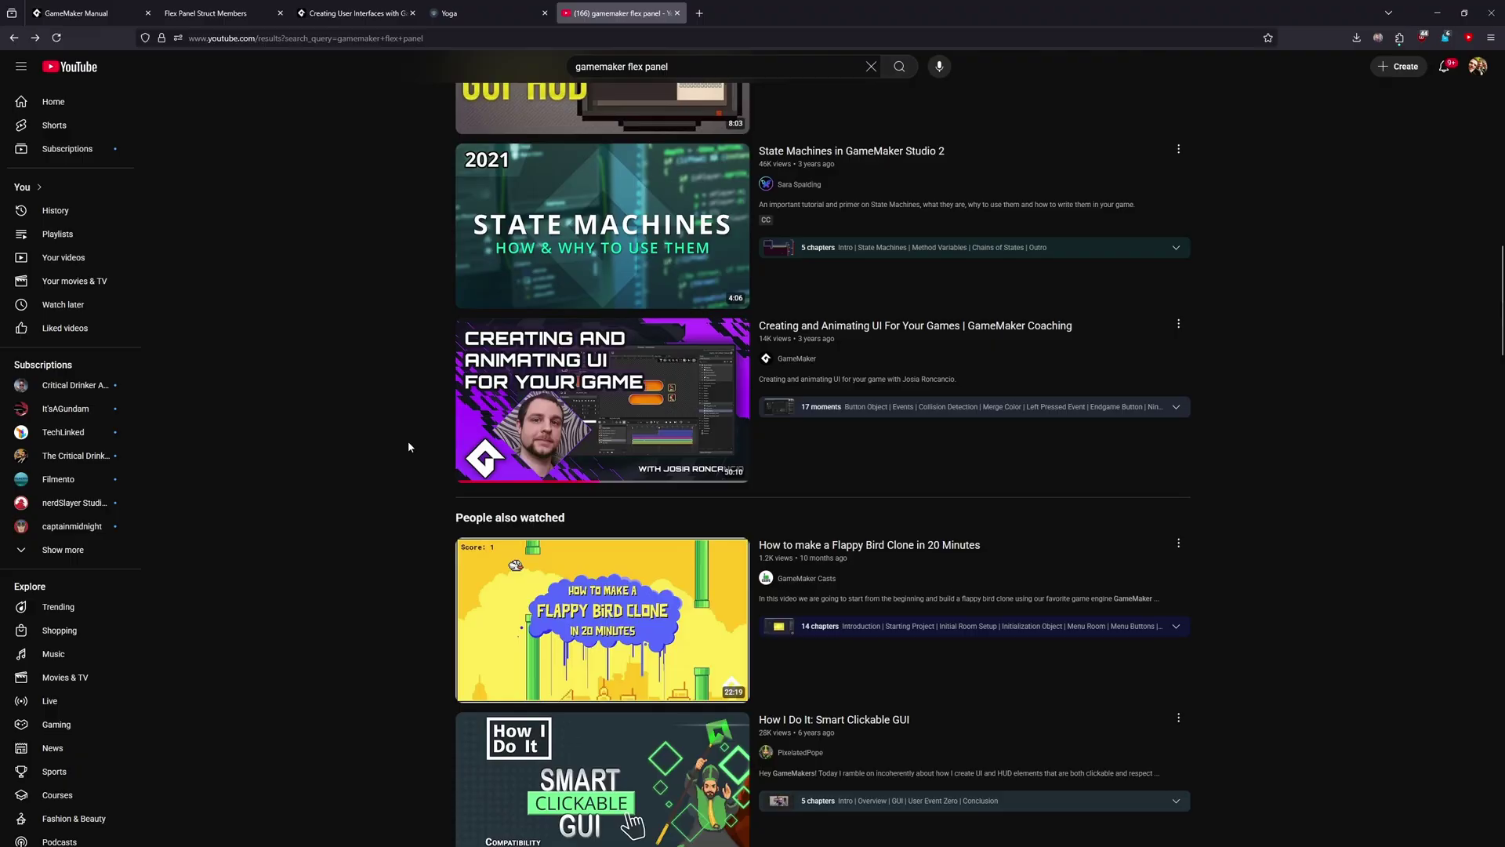
pyautogui.scroll(-6, 407, 447)
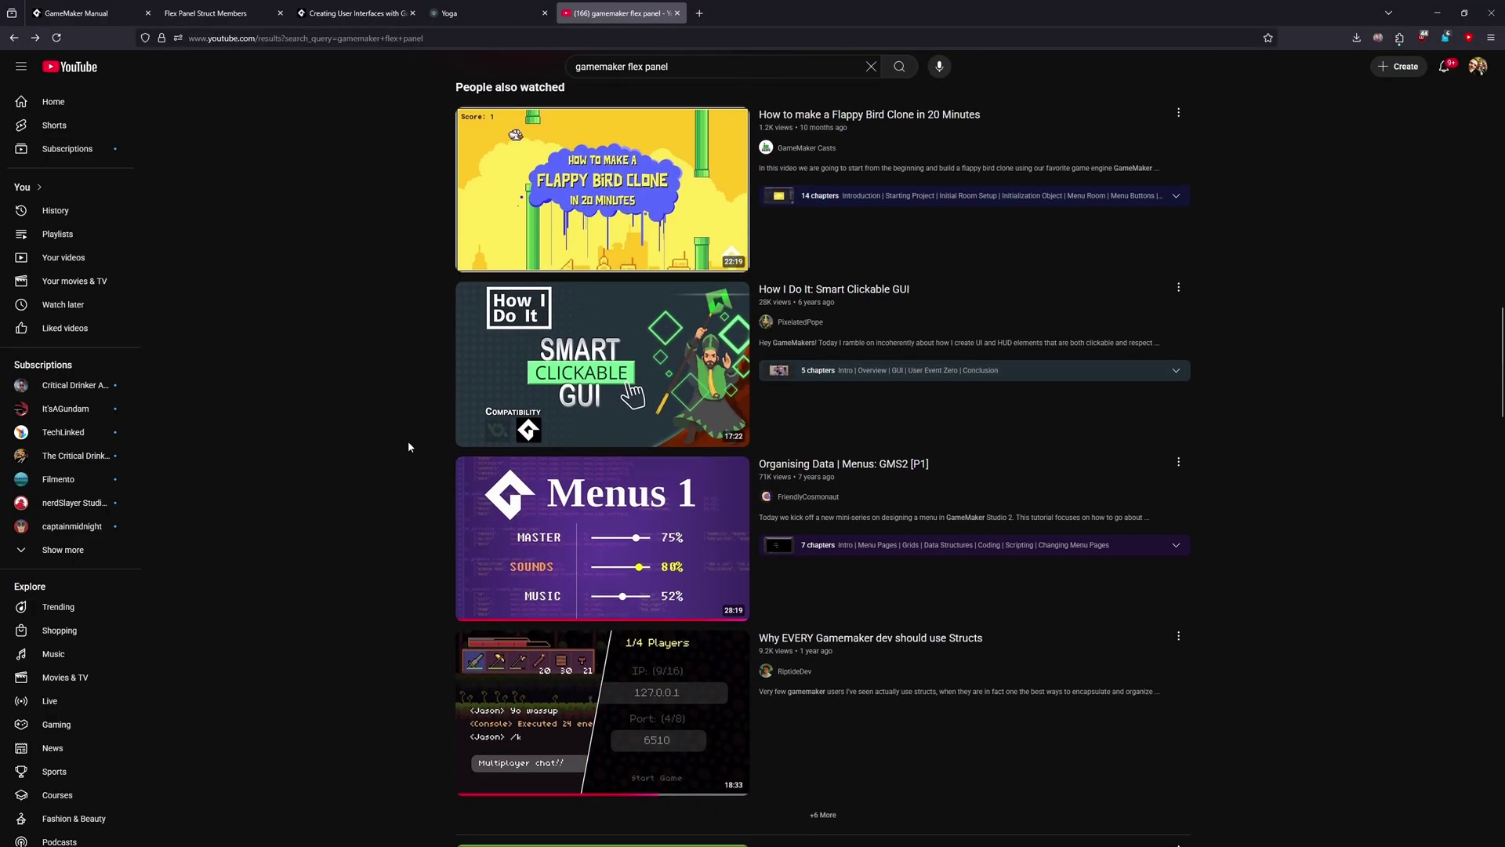
pyautogui.scroll(-1, 408, 447)
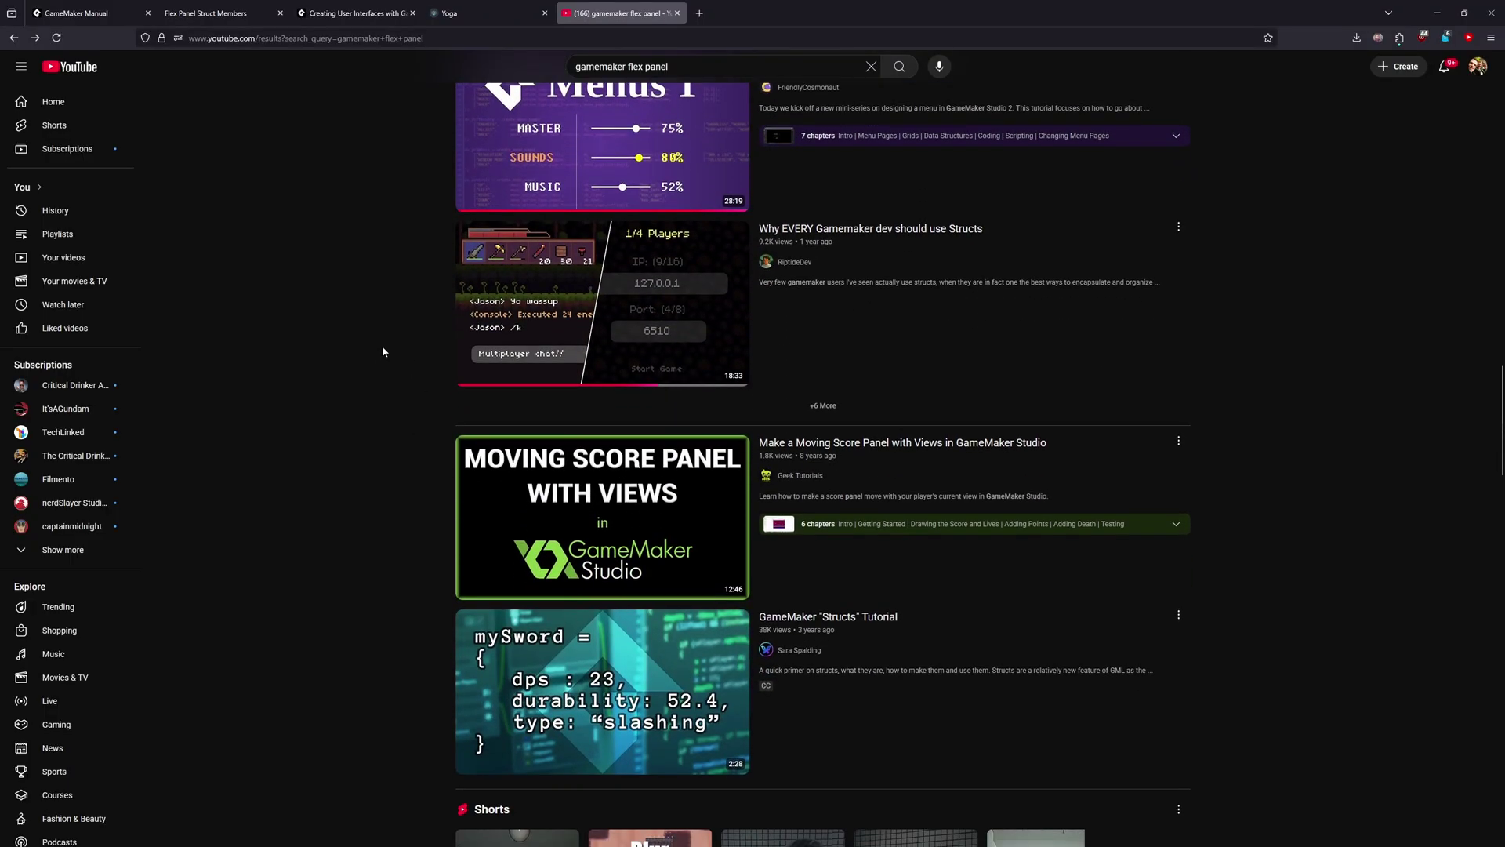
pyautogui.hotkey('alt', 'Tab')
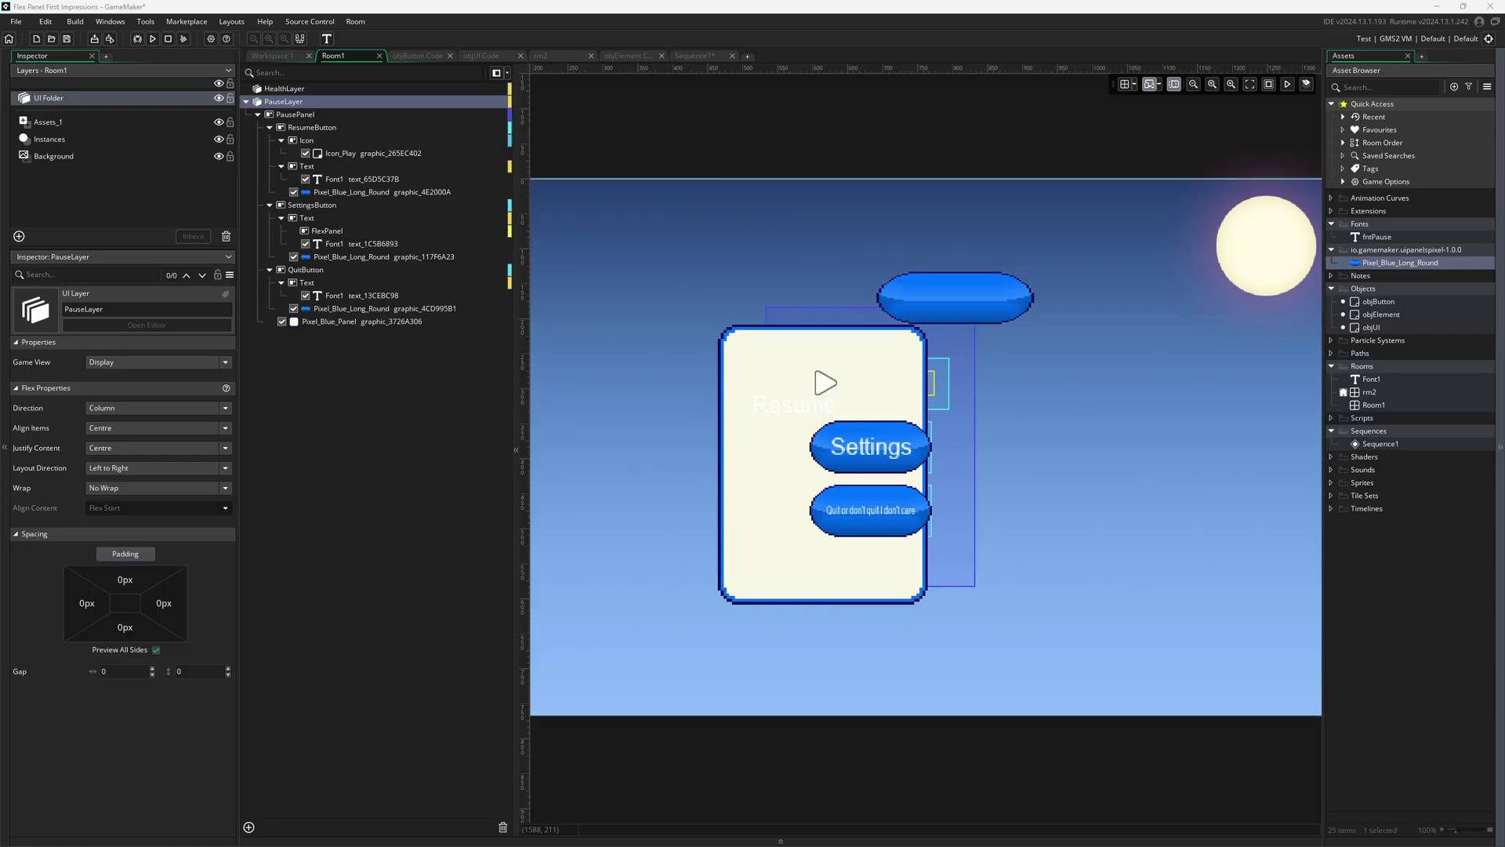
# Step: Open the Prefab Library's Package Manager and scroll down the package list
pyautogui.click(751, 841)
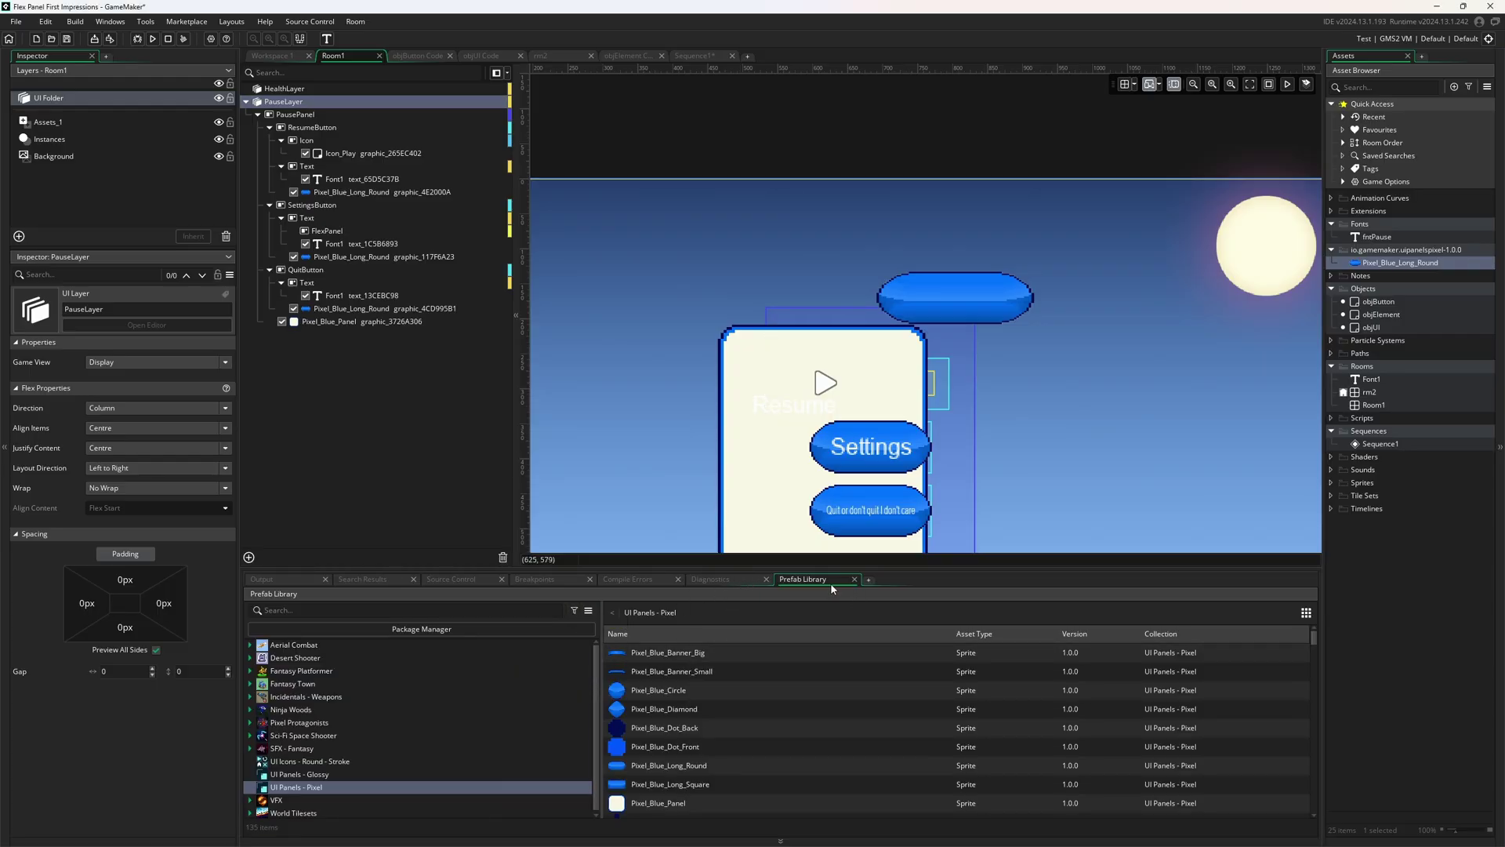
pyautogui.click(525, 628)
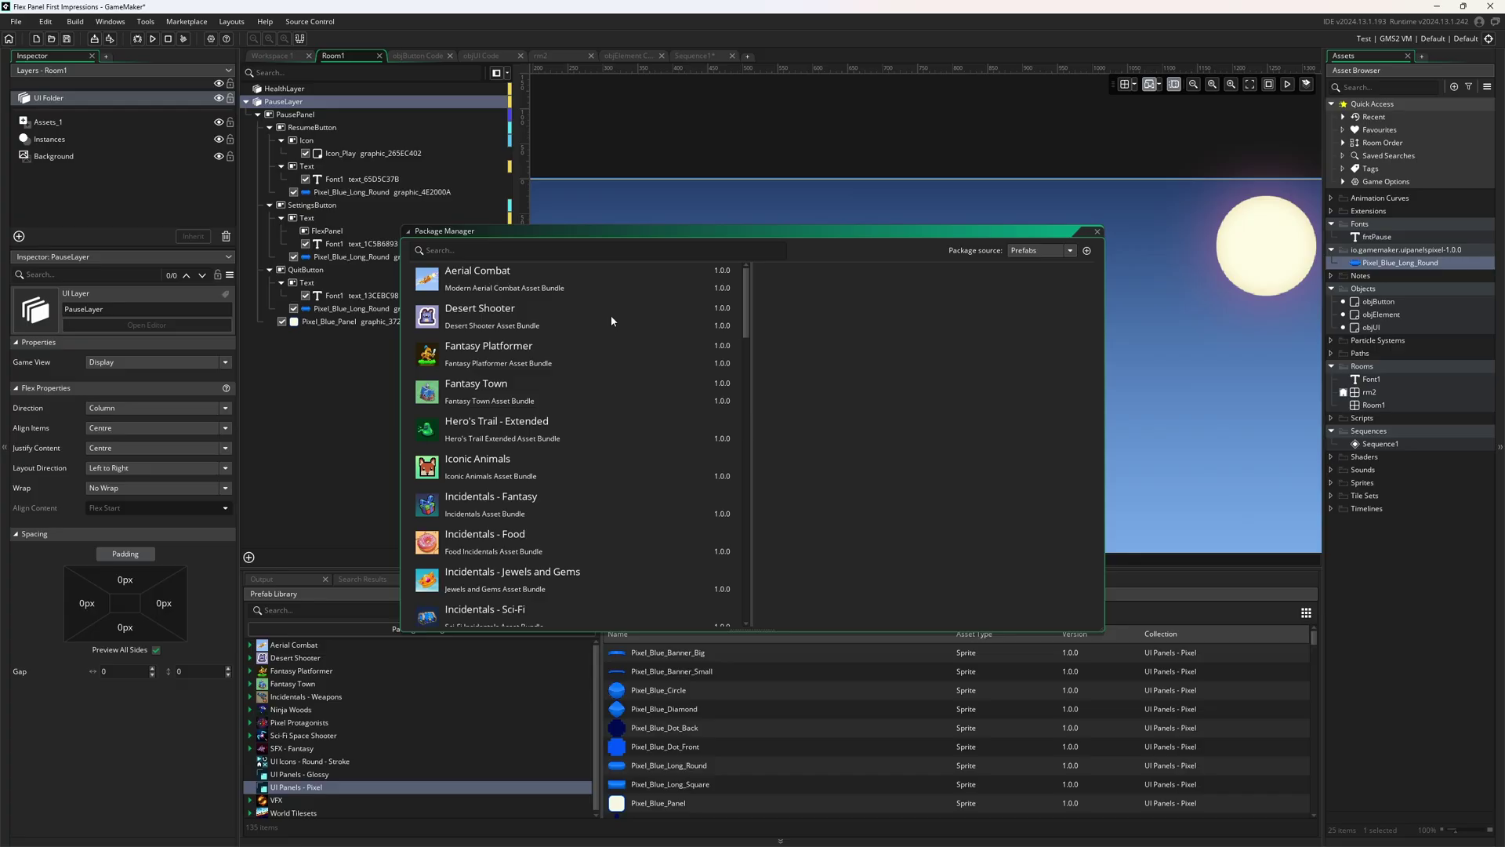
pyautogui.scroll(-2, 614, 336)
pyautogui.scroll(-12, 614, 335)
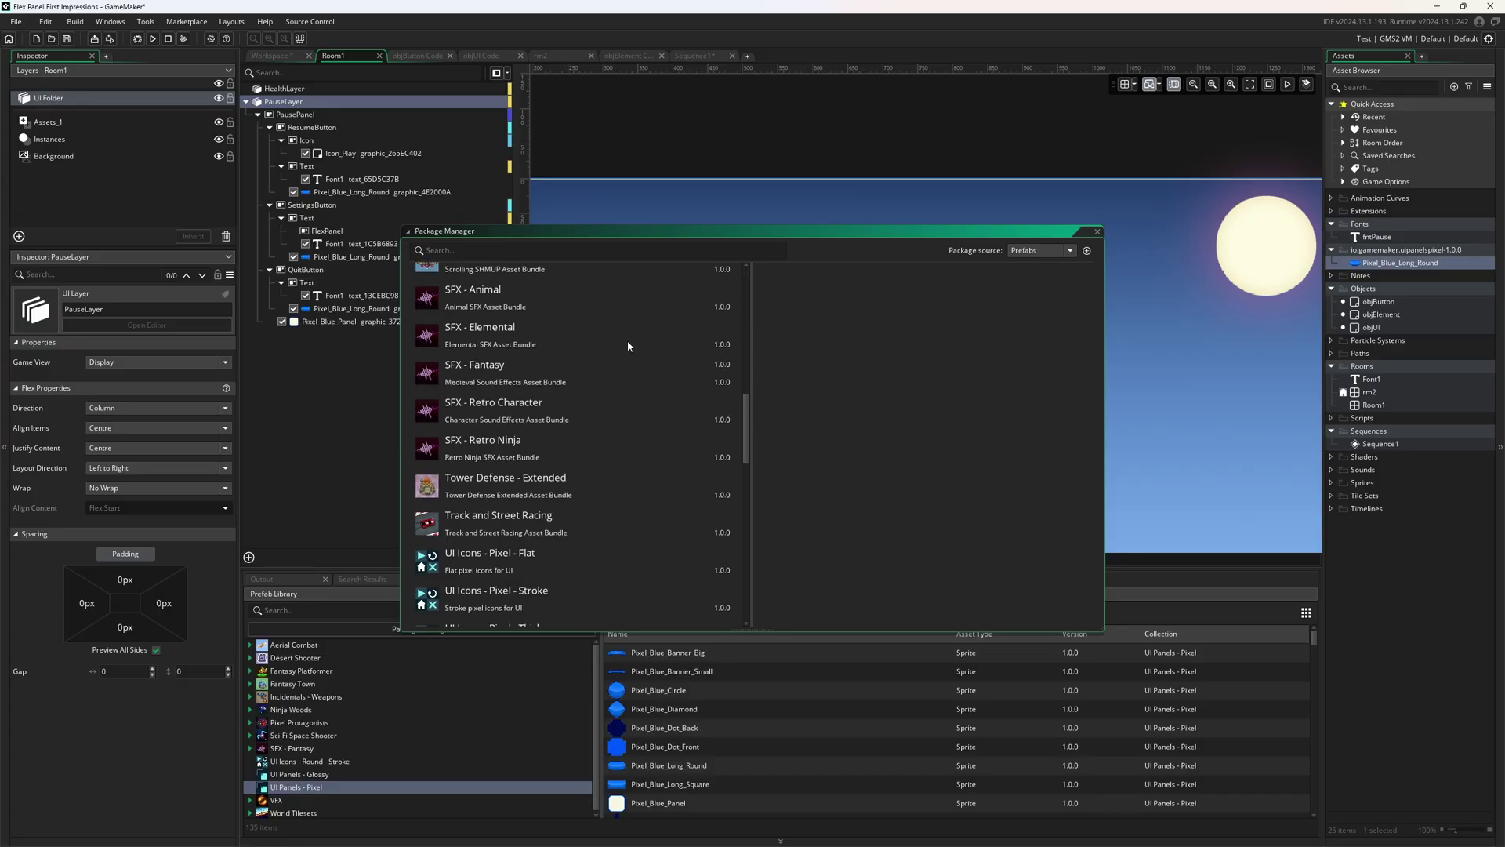
pyautogui.moveTo(747, 405); pyautogui.dragTo(747, 561)
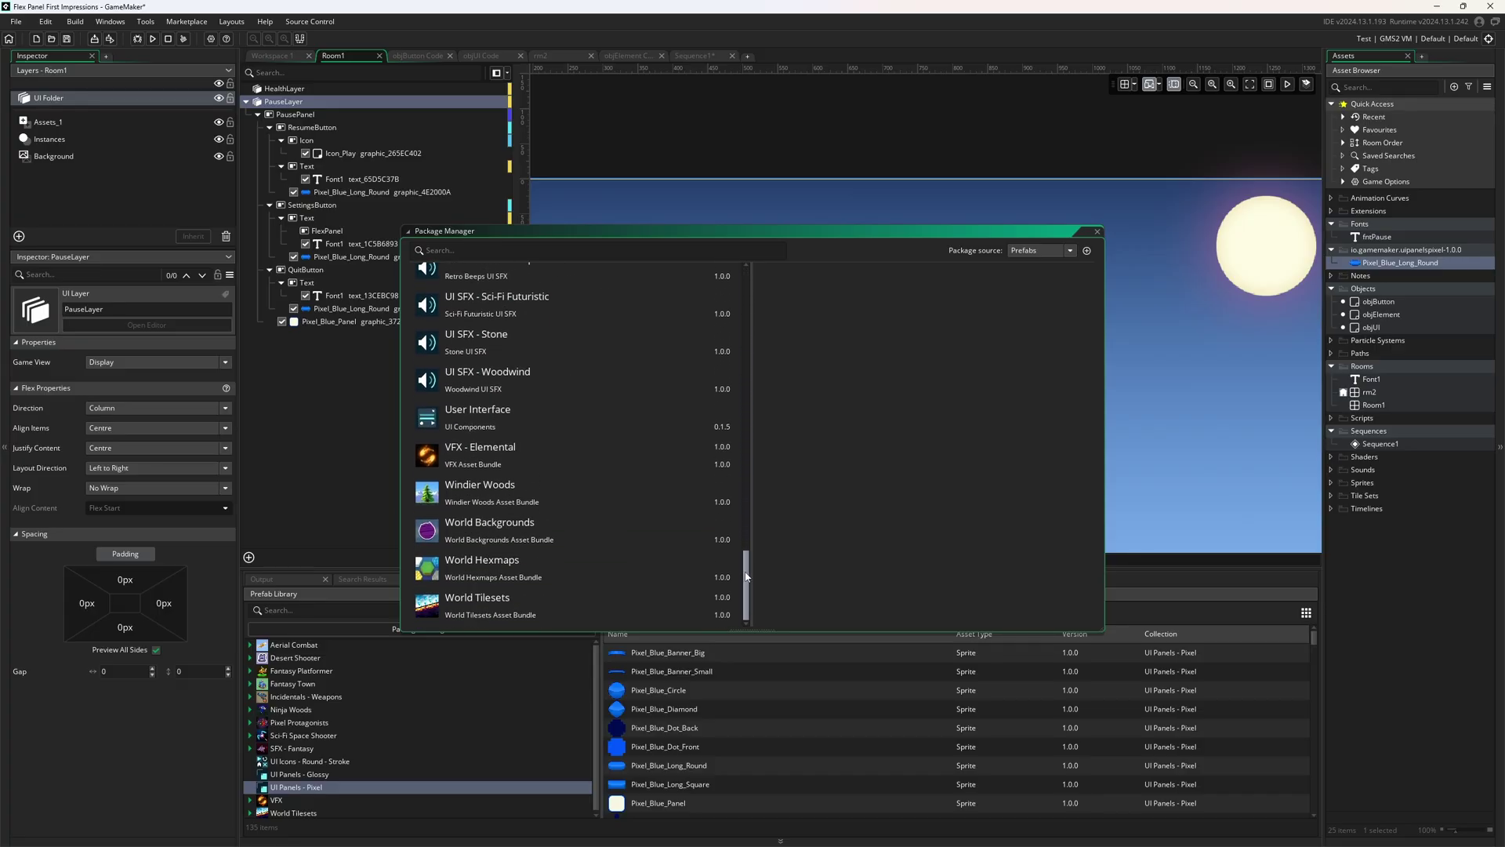
# Step: Review the User Interface package details, close the dialog, and switch to the manual
pyautogui.click(538, 426)
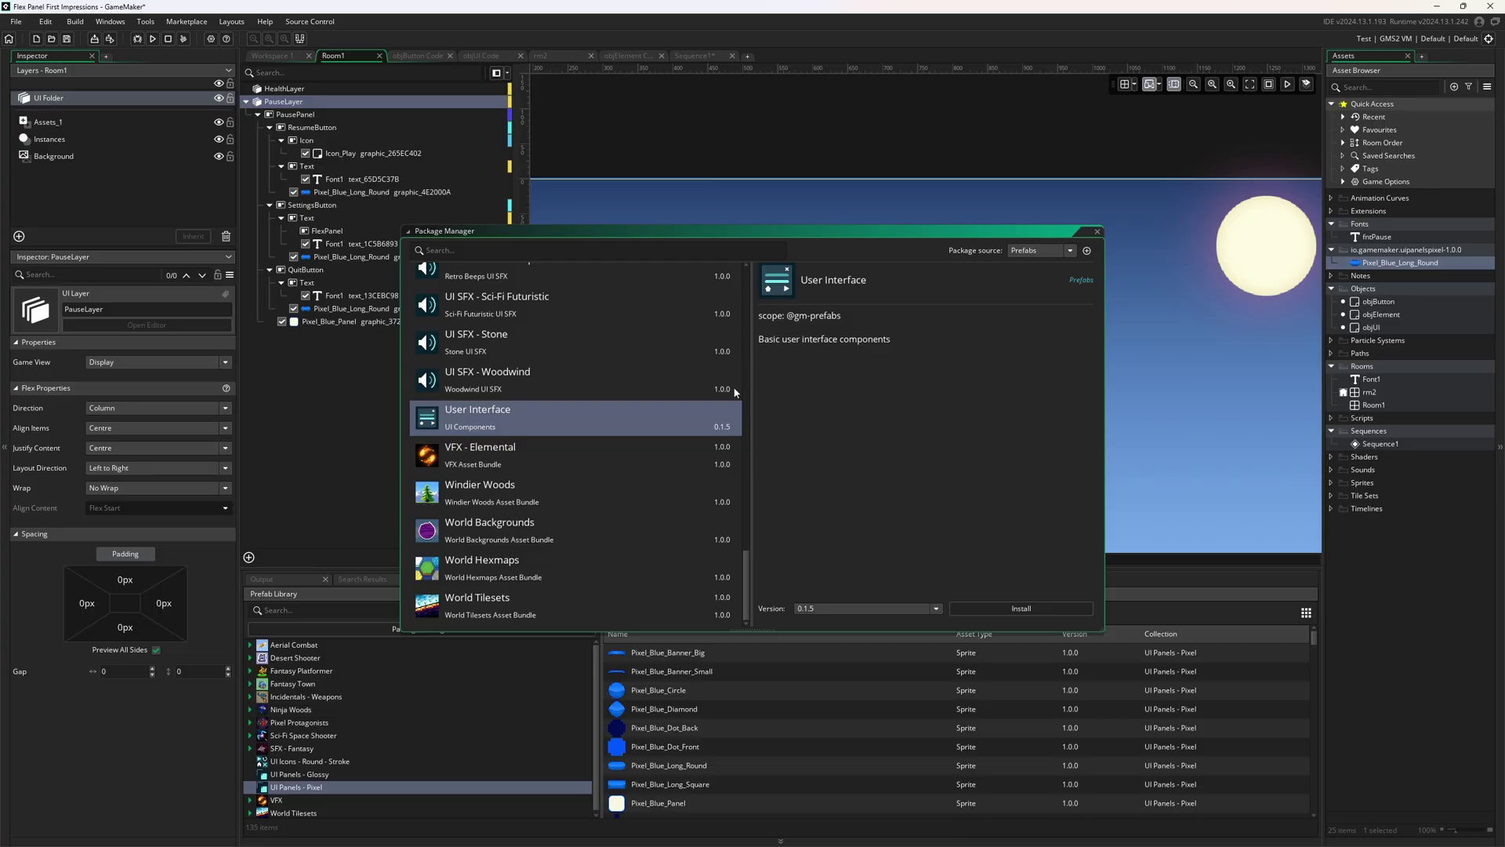
pyautogui.keyDown('ctrl'); pyautogui.click(647, 430); pyautogui.keyUp('ctrl')
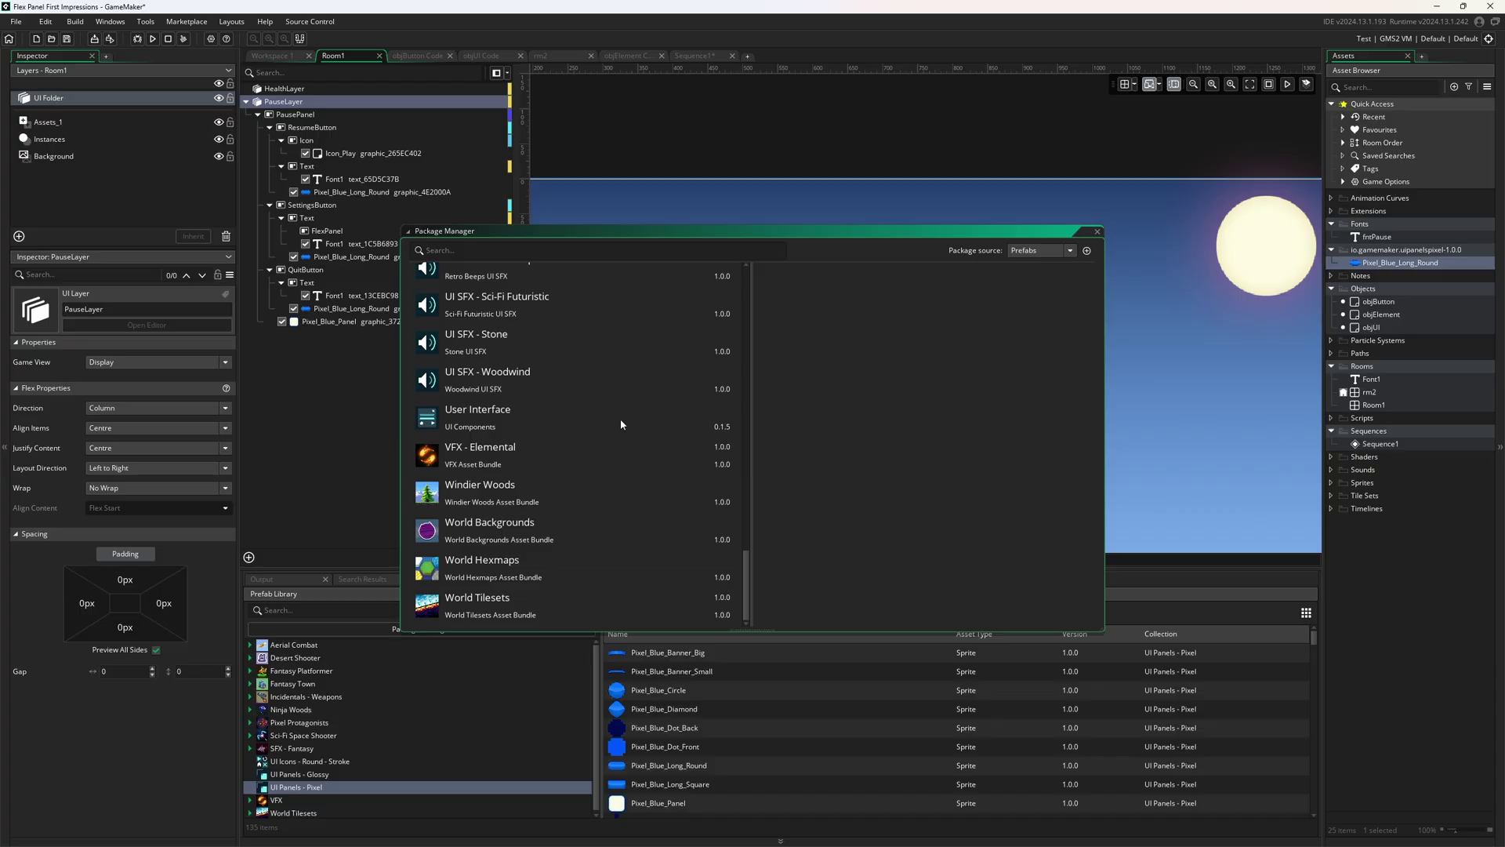
pyautogui.click(621, 423)
pyautogui.click(1096, 232)
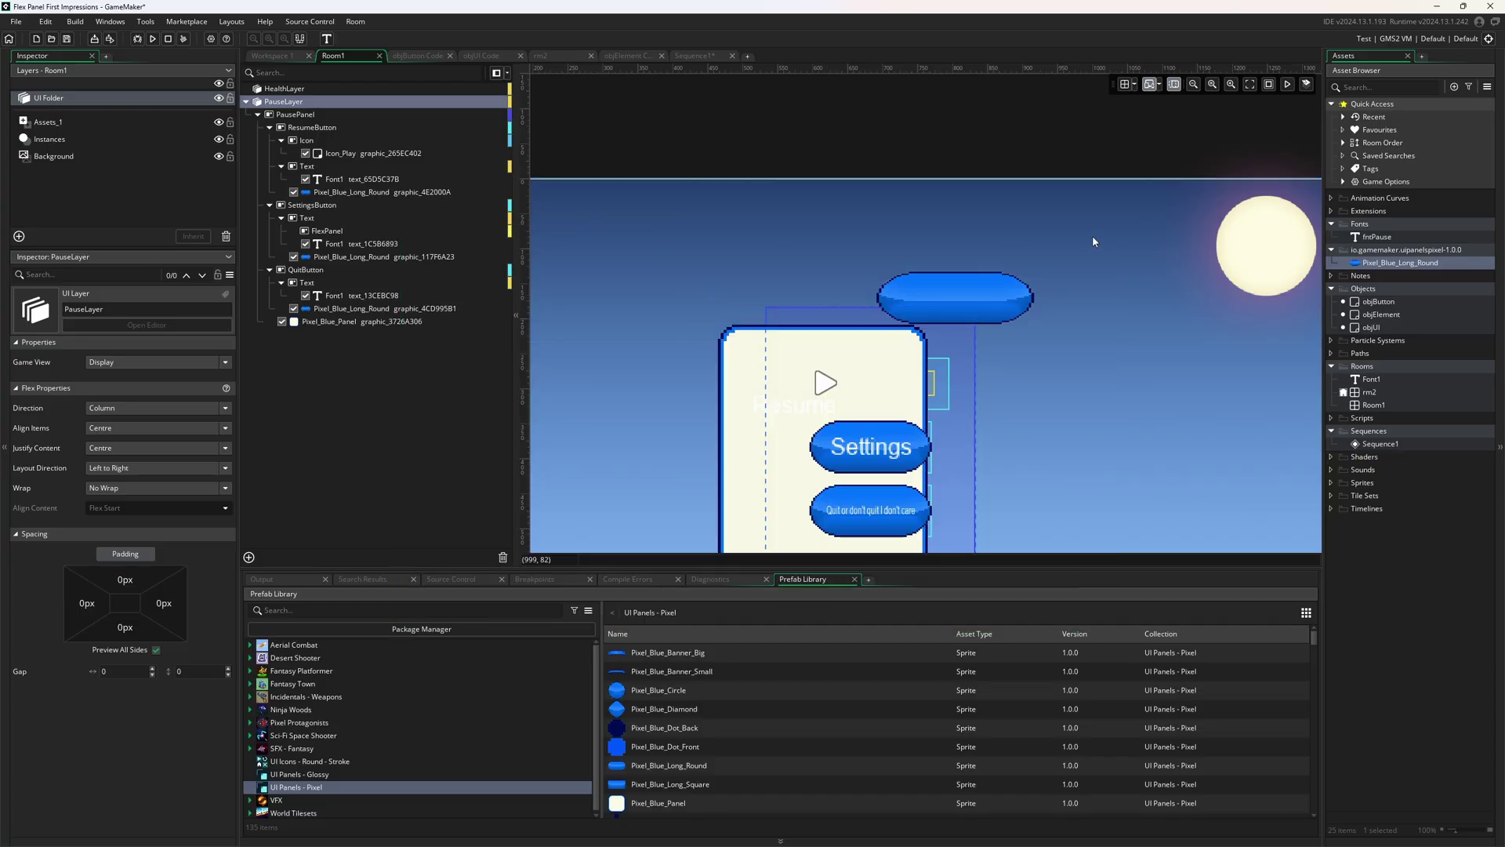
pyautogui.scroll(-2, 1080, 298)
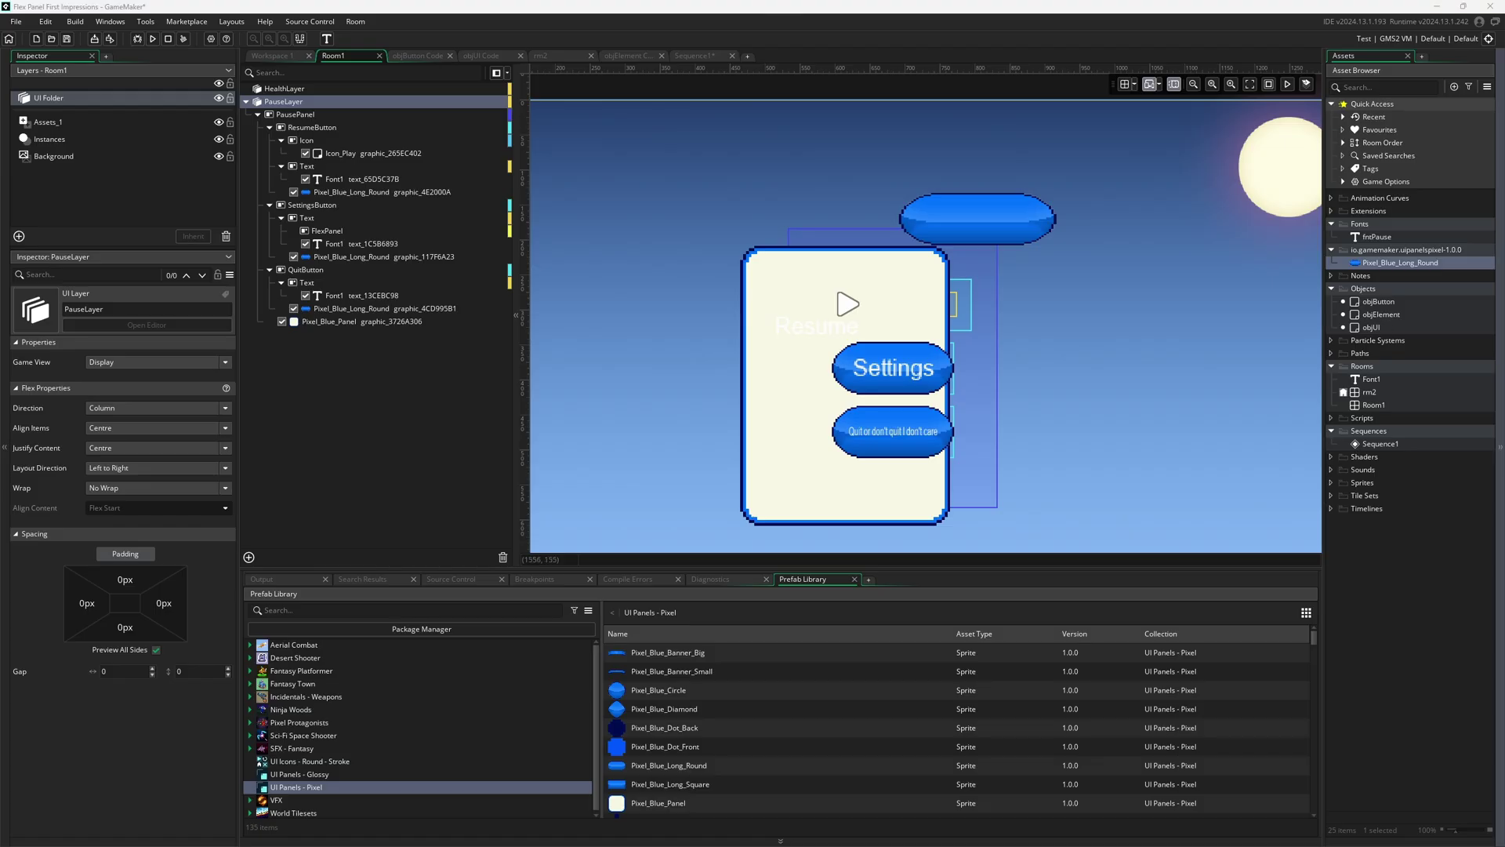
pyautogui.hotkey('alt', 'Tab')
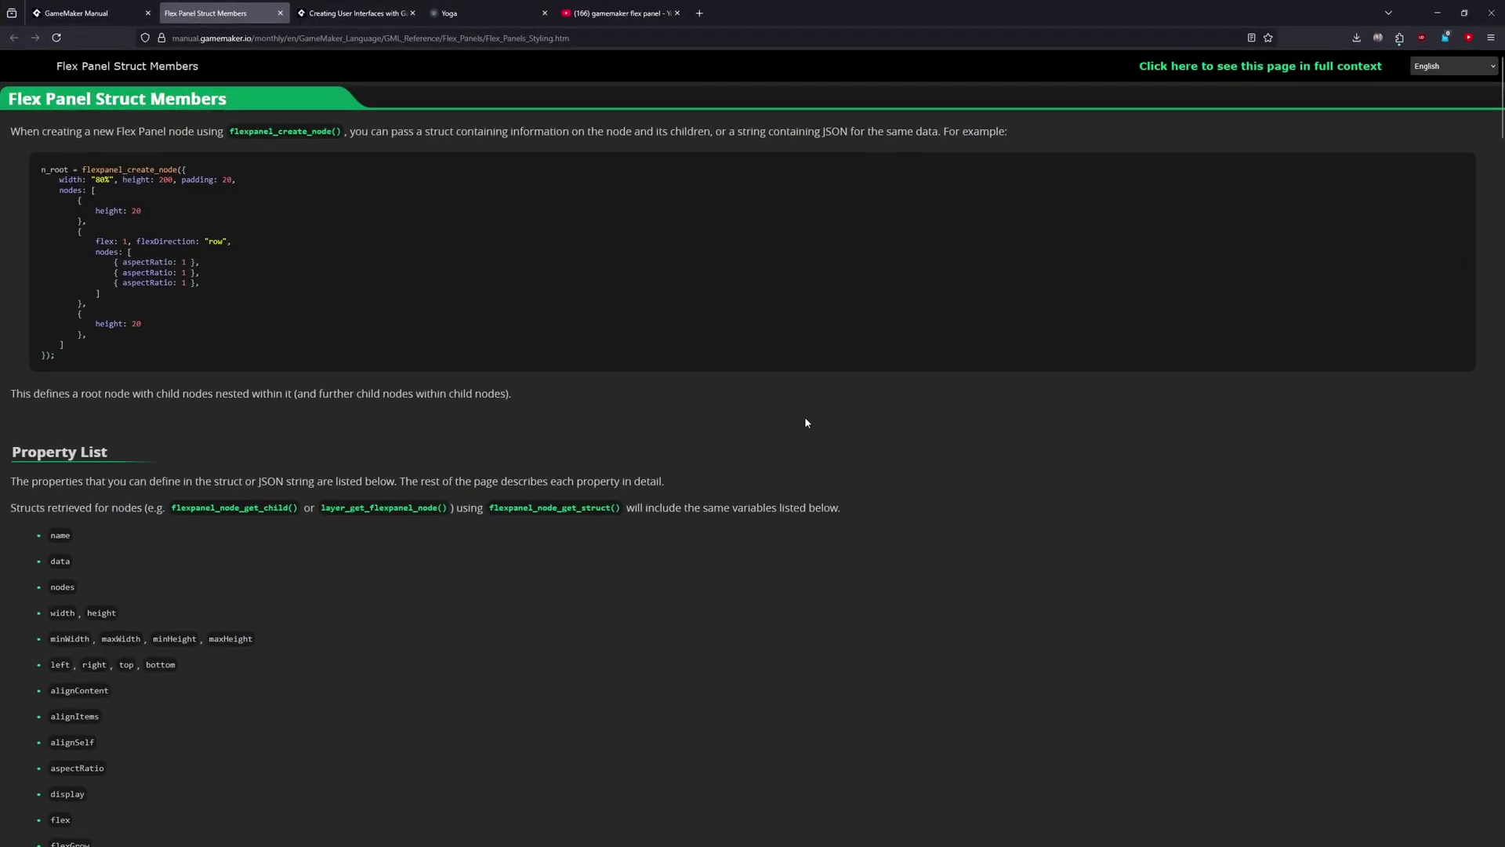
# Step: Scroll the Flex Panel Struct Members page to the nested nodes example
pyautogui.scroll(-3, 805, 420)
pyautogui.scroll(-5, 805, 422)
pyautogui.moveTo(1498, 138); pyautogui.dragTo(1485, 250)
pyautogui.scroll(1, 679, 326)
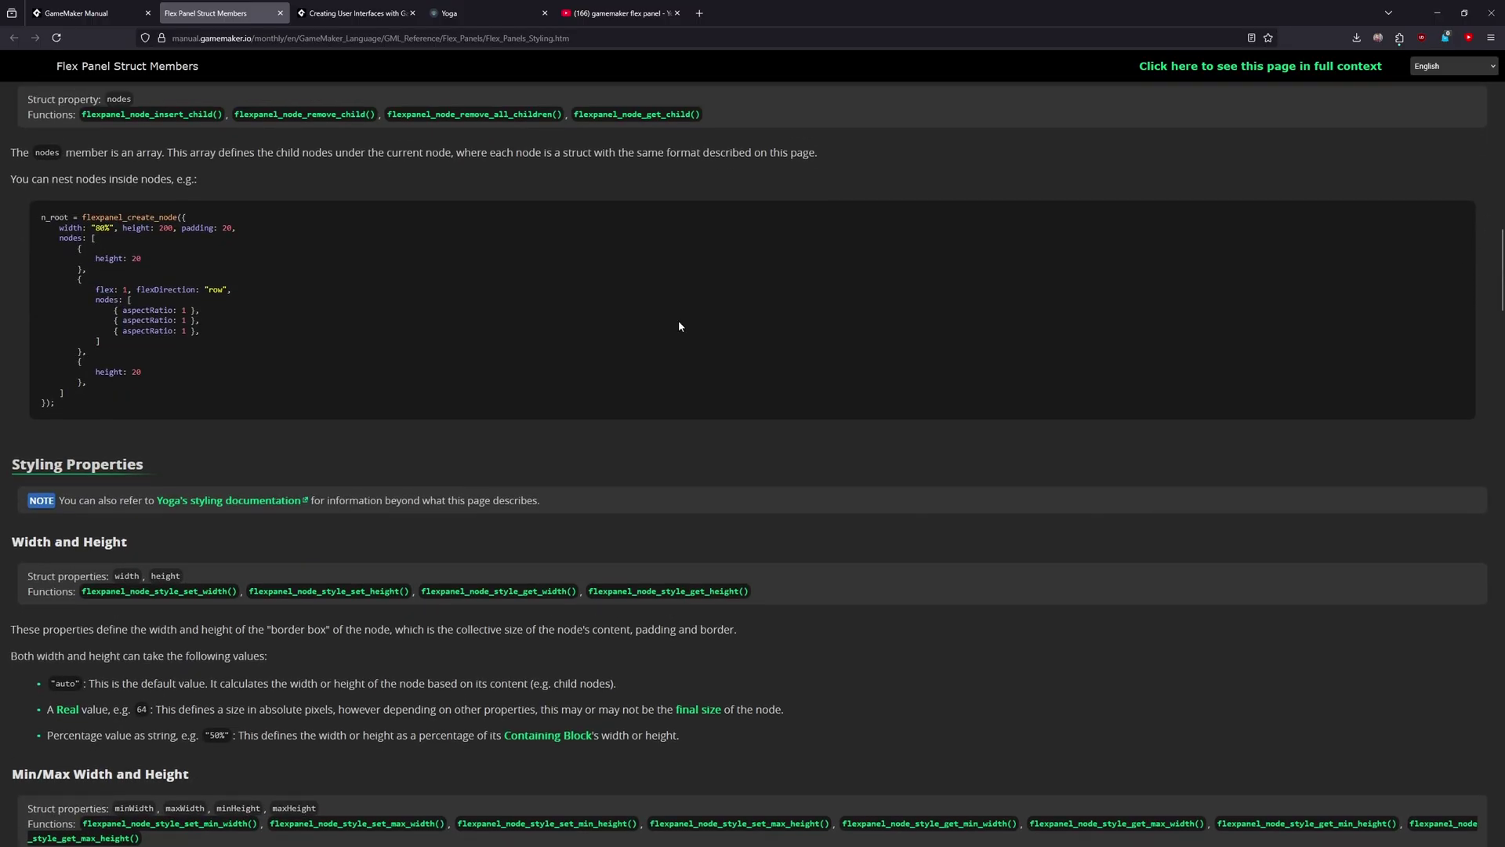
pyautogui.moveTo(107, 407); pyautogui.dragTo(40, 218)
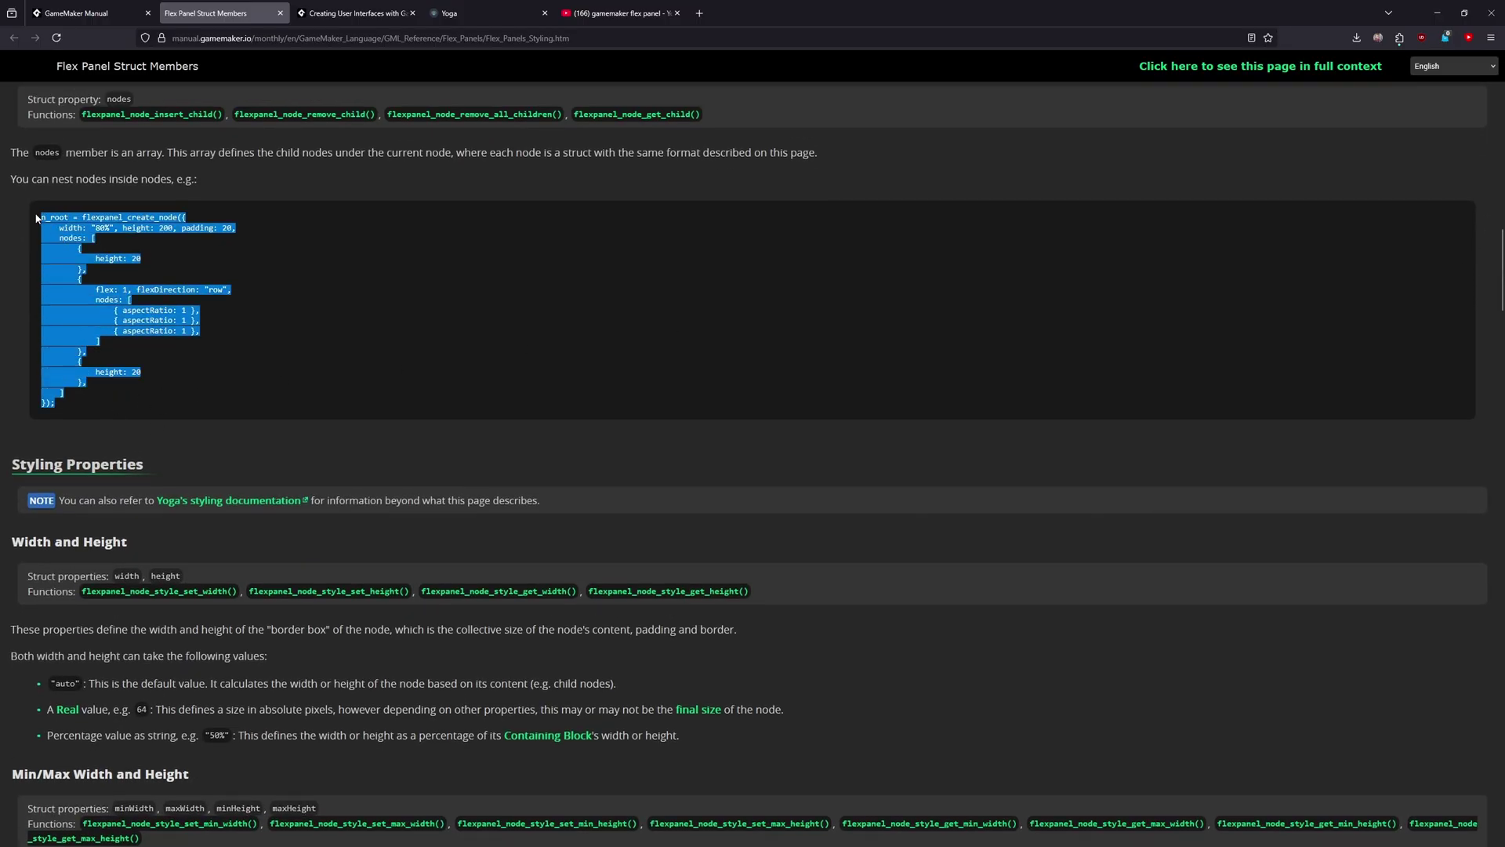
pyautogui.click(279, 255)
# Step: Continue down to the Styling Properties, then switch to the YouTube search results
pyautogui.scroll(-2, 573, 253)
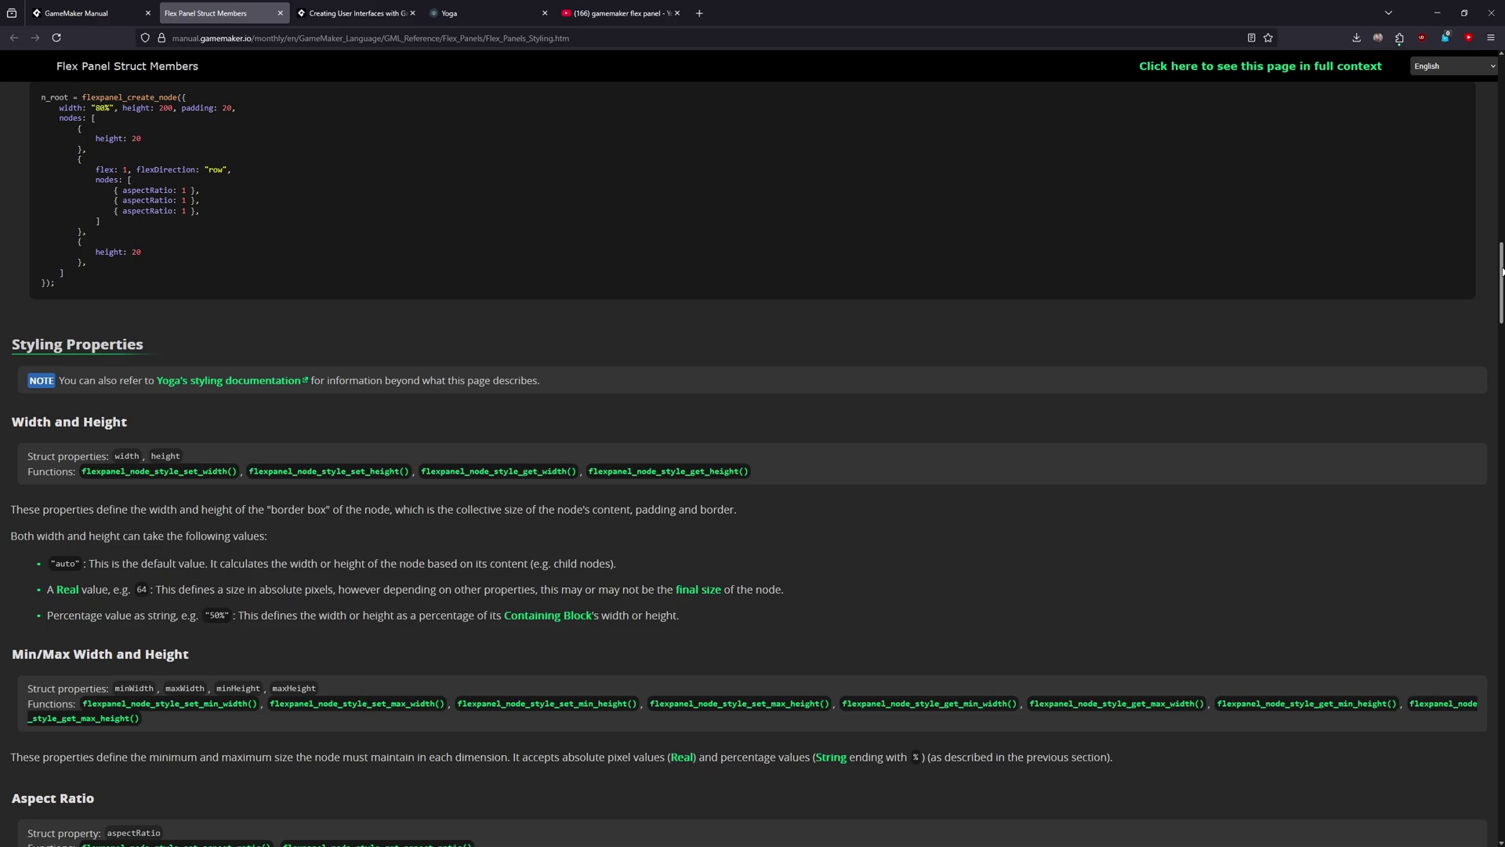
pyautogui.moveTo(1499, 274); pyautogui.dragTo(1474, 71)
pyautogui.moveTo(101, 182); pyautogui.dragTo(40, 182)
pyautogui.click(262, 185)
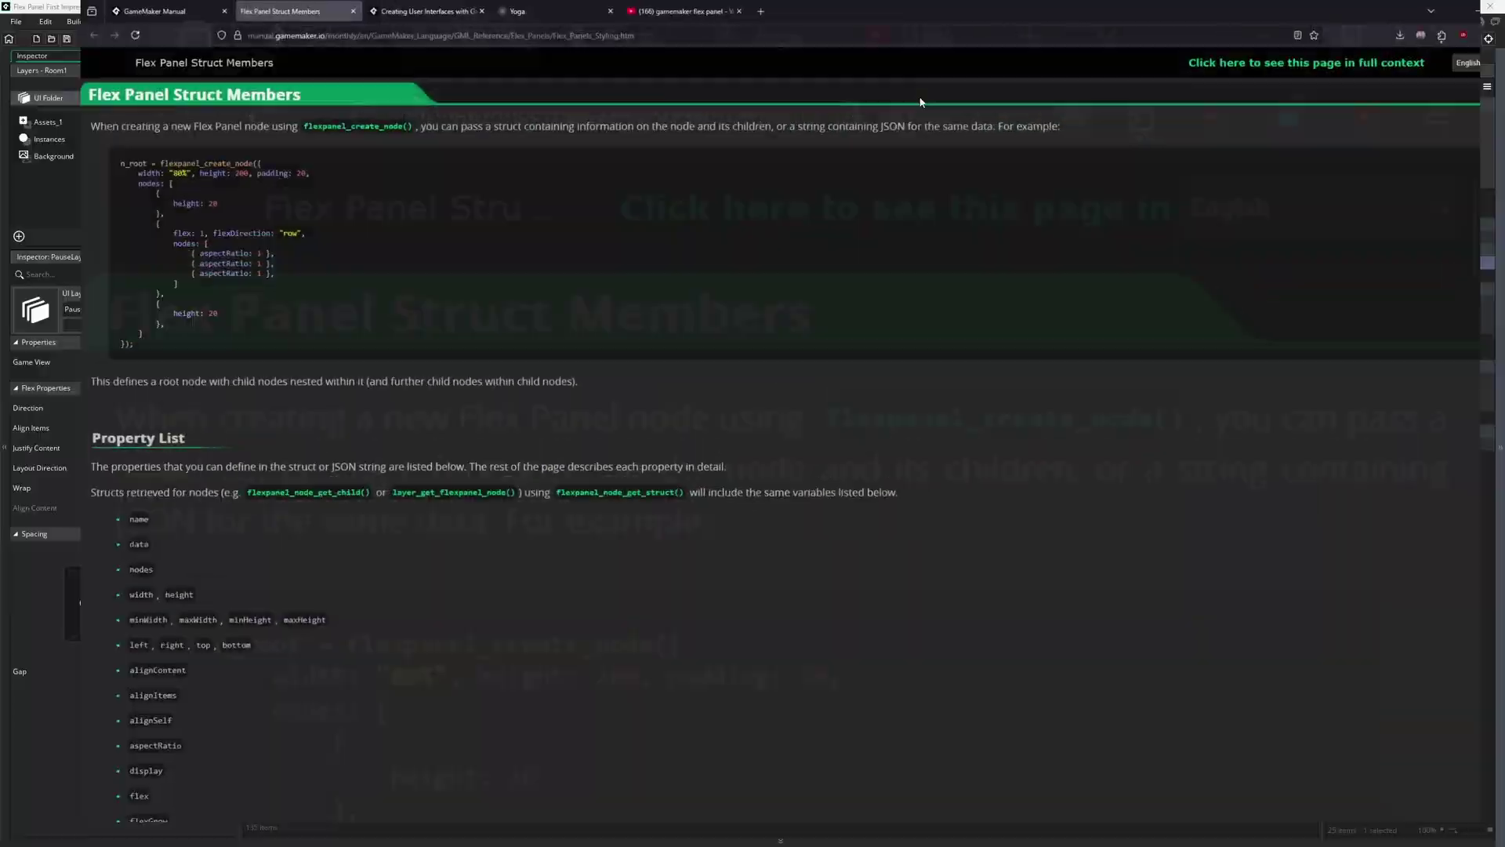
pyautogui.click(682, 11)
# Step: Scroll back up through the YouTube 'gamemaker flex panel' search results
pyautogui.scroll(7, 398, 370)
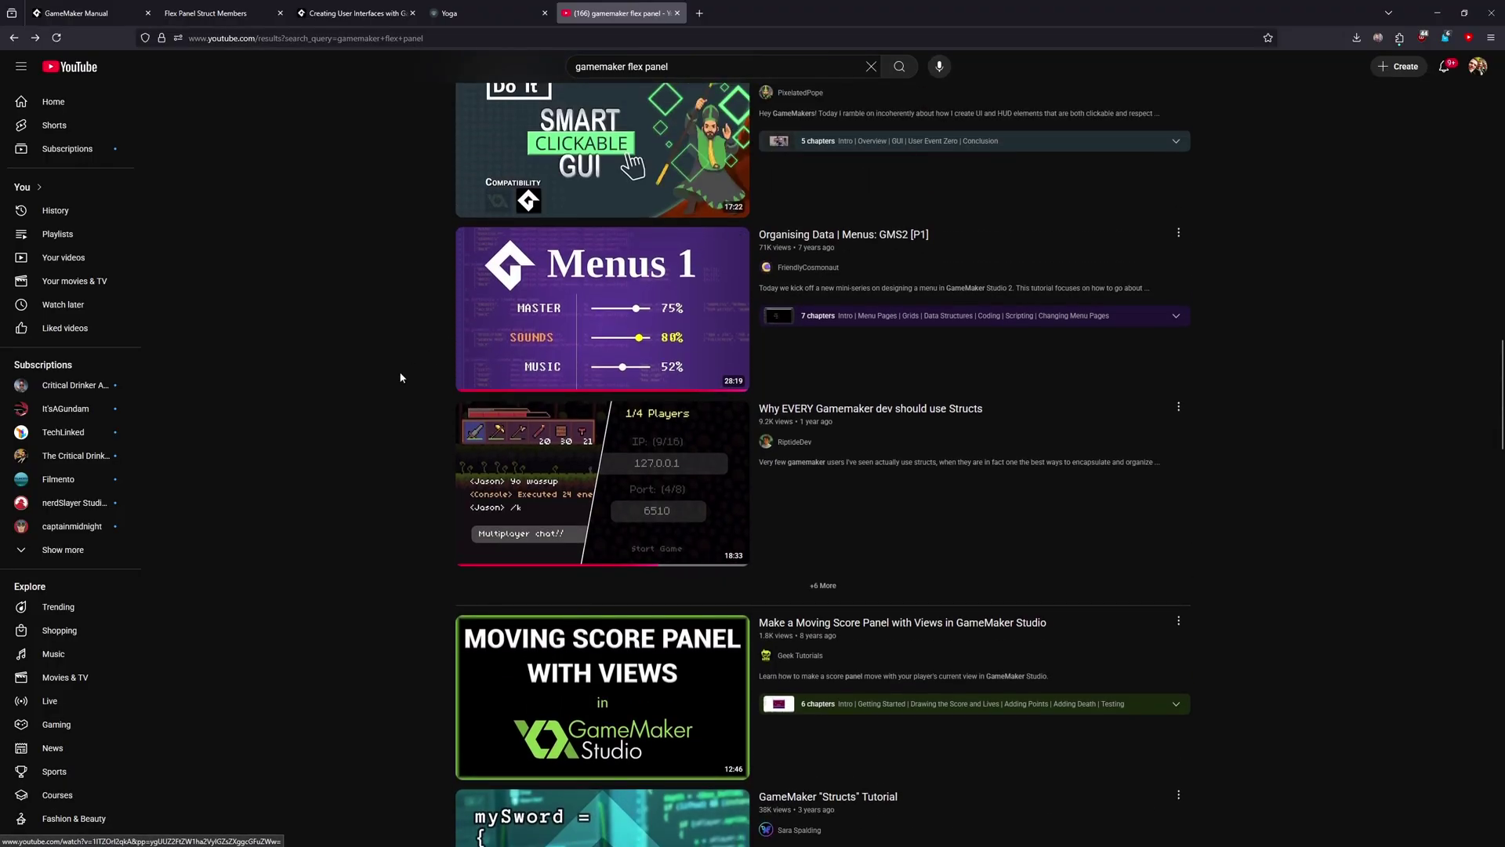
pyautogui.scroll(20, 386, 384)
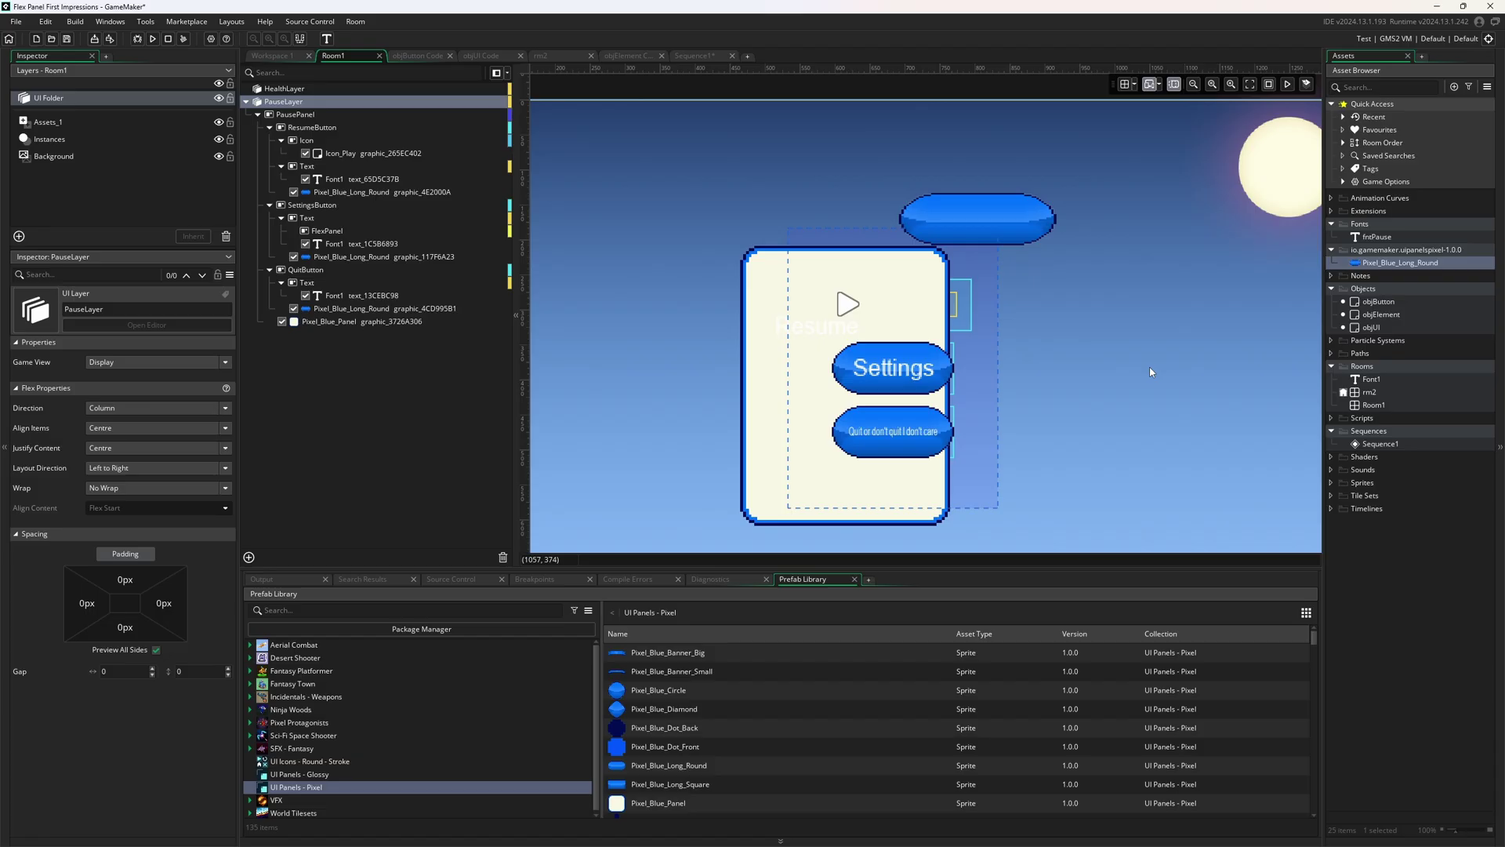
# Step: Recentre the pause panel in Room1 and collapse all docks so the room fills the window
pyautogui.moveTo(1153, 375); pyautogui.dragTo(1017, 398, button='middle')
pyautogui.press('F12')
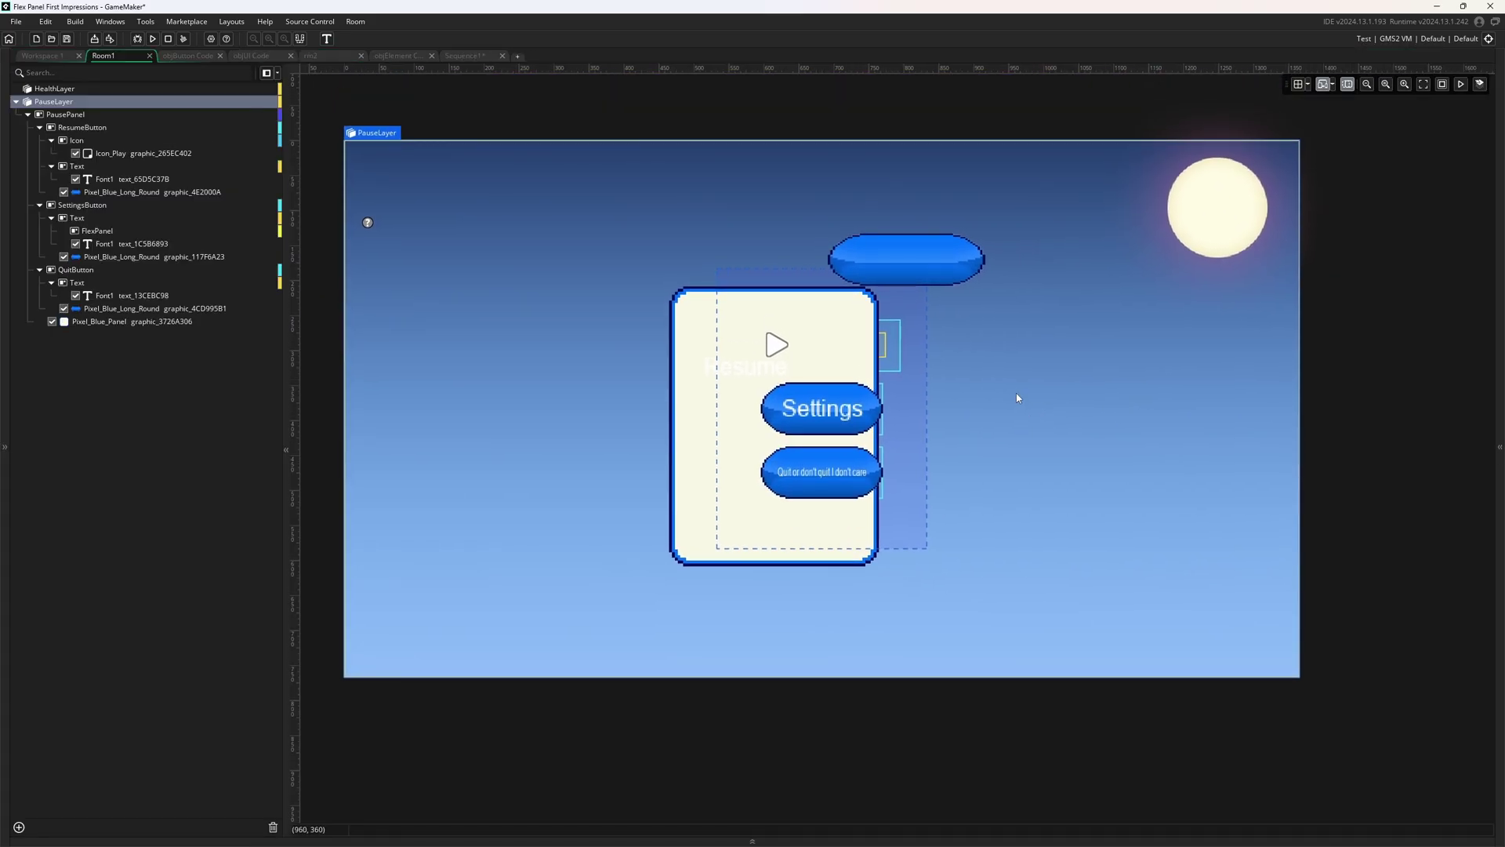